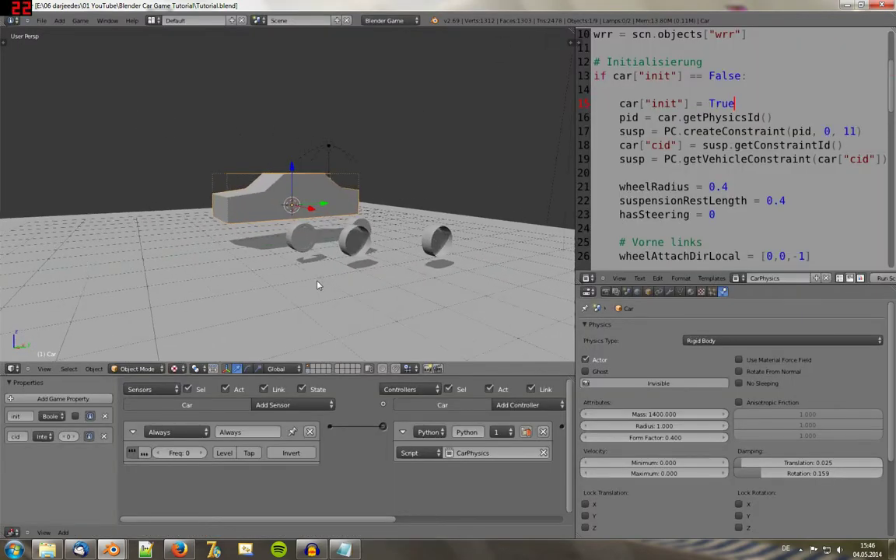
Scroll the logic view and maximize the Logic Editor with Ctrl+Up.
scroll(318, 284, down, 2)
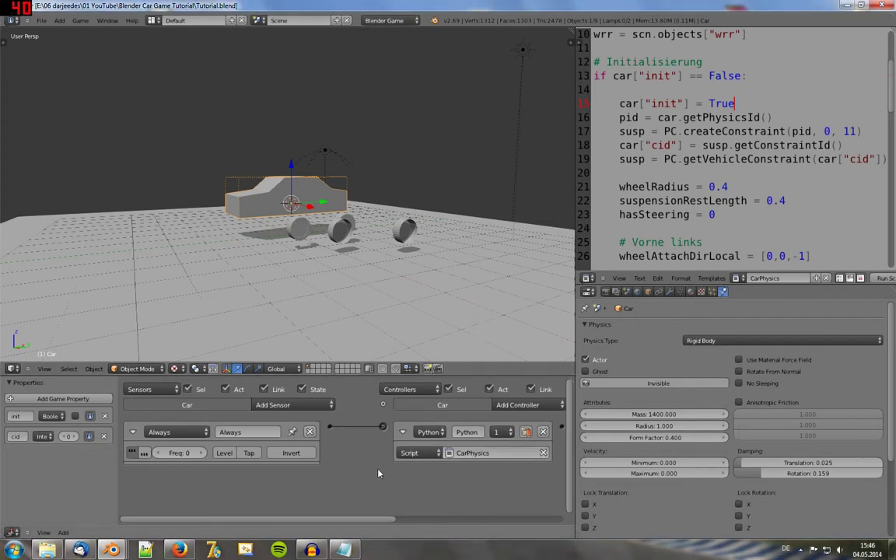
key(ctrl+Up)
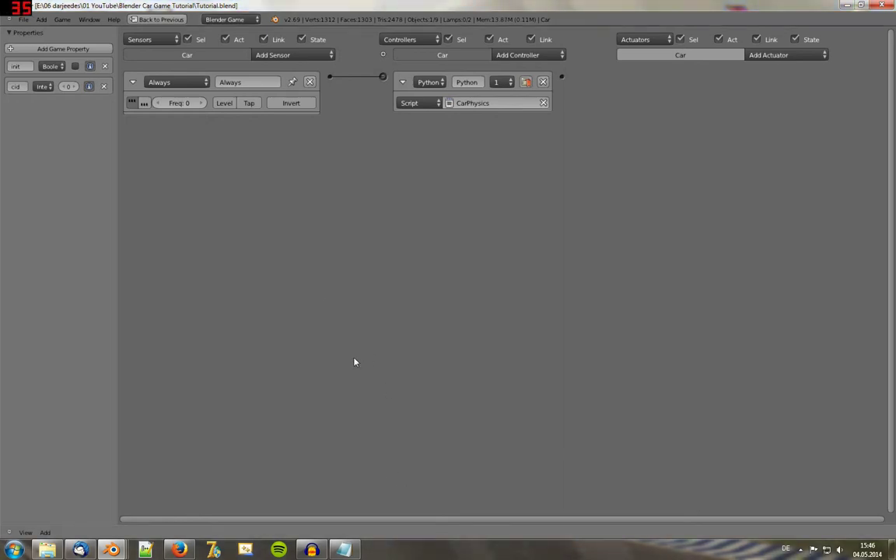
Collapse the Always sensor and Python controller, then add a Keyboard sensor set to the W key.
click(132, 82)
click(402, 81)
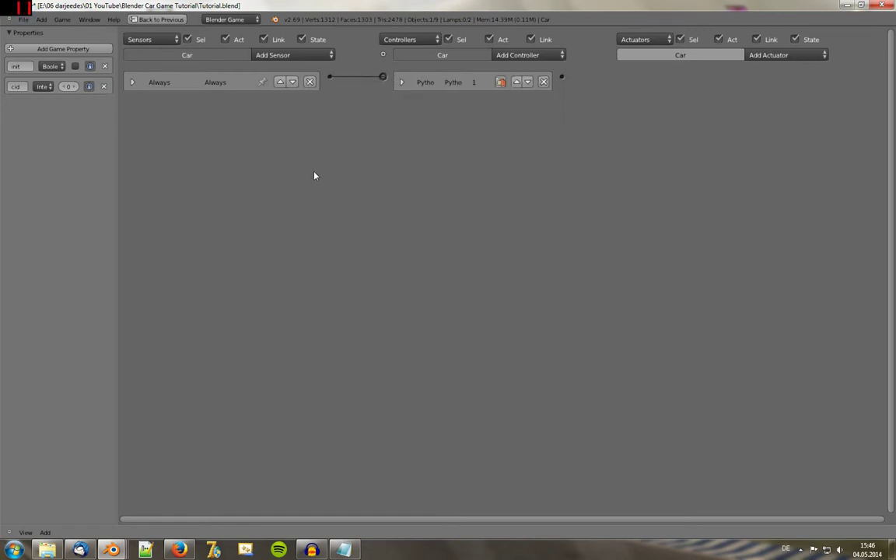
click(286, 55)
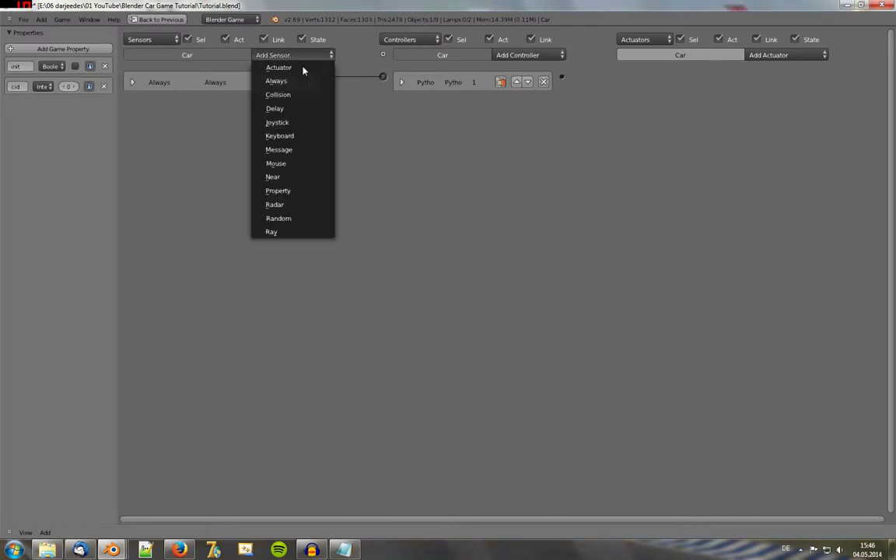
click(298, 136)
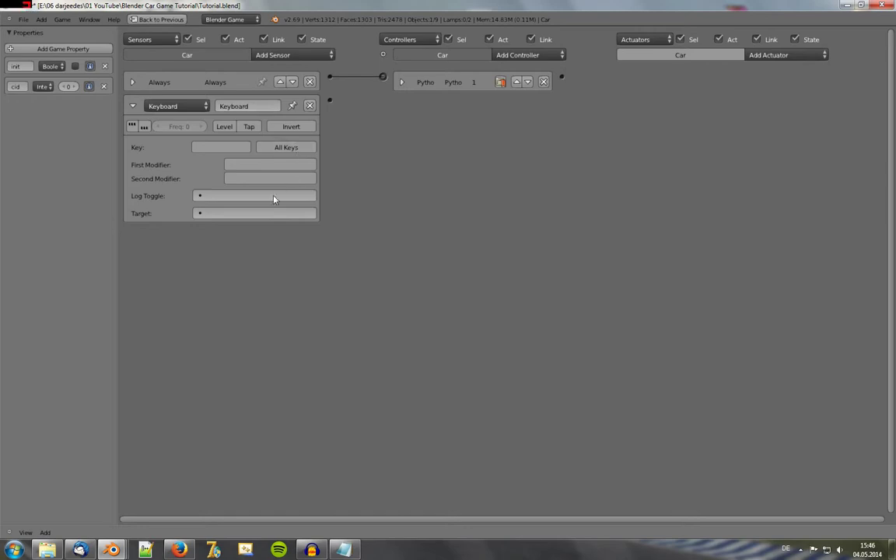
click(231, 148)
key(w)
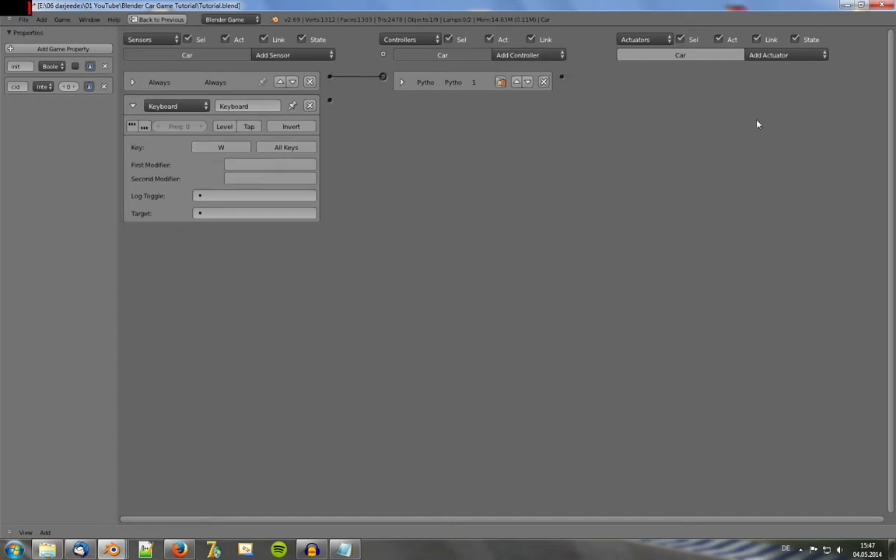
Add an Integer game property named 'gas' and widen the properties sidebar.
click(49, 50)
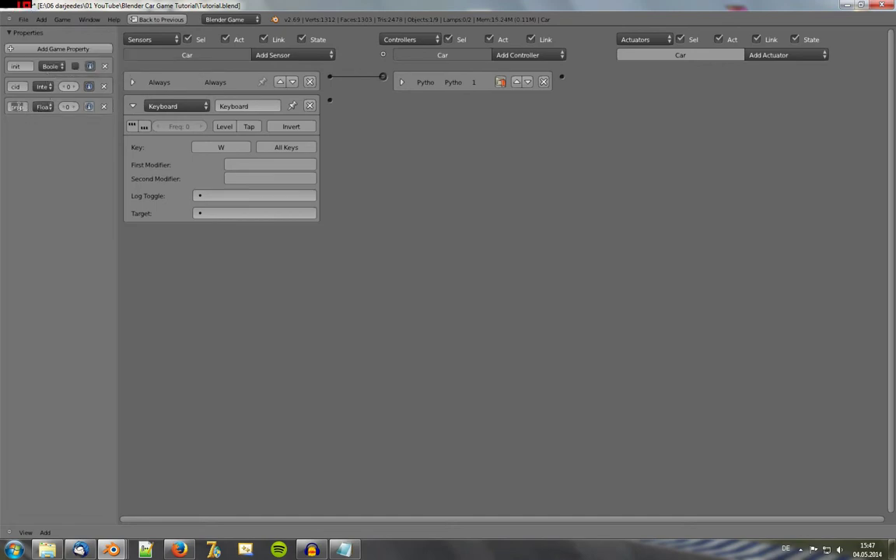
click(18, 107)
text(gas)
key(Return)
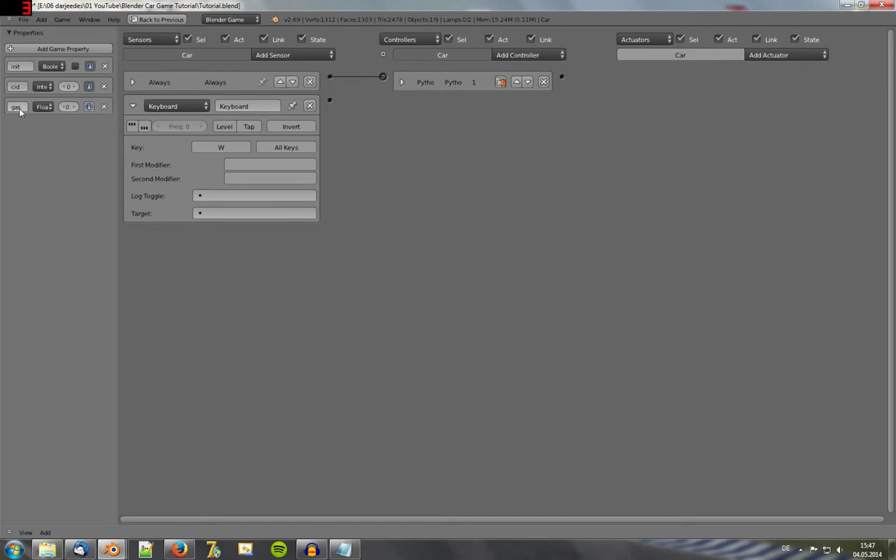
click(42, 107)
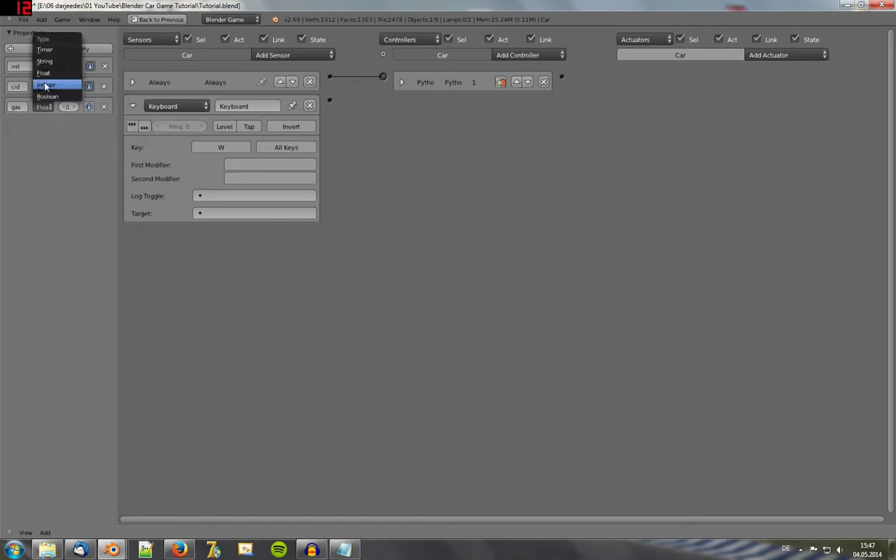
click(45, 84)
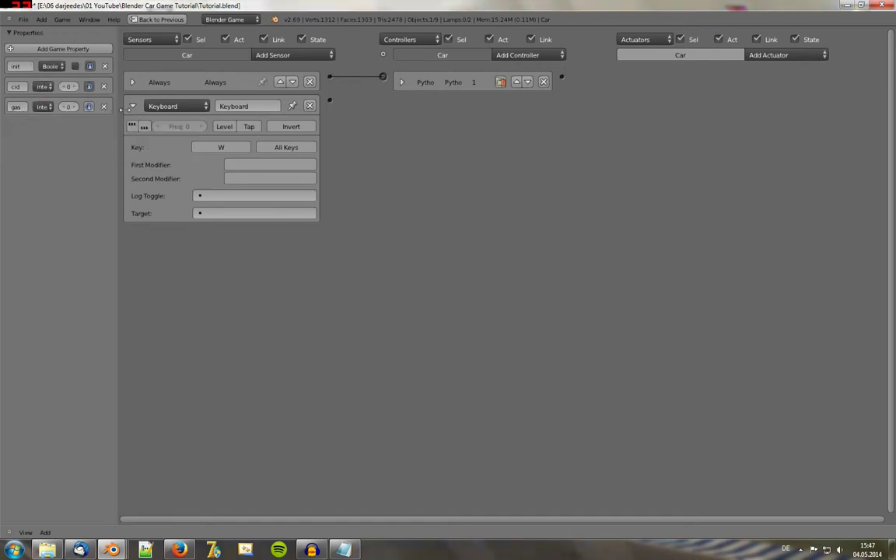
drag(117, 113, 156, 113)
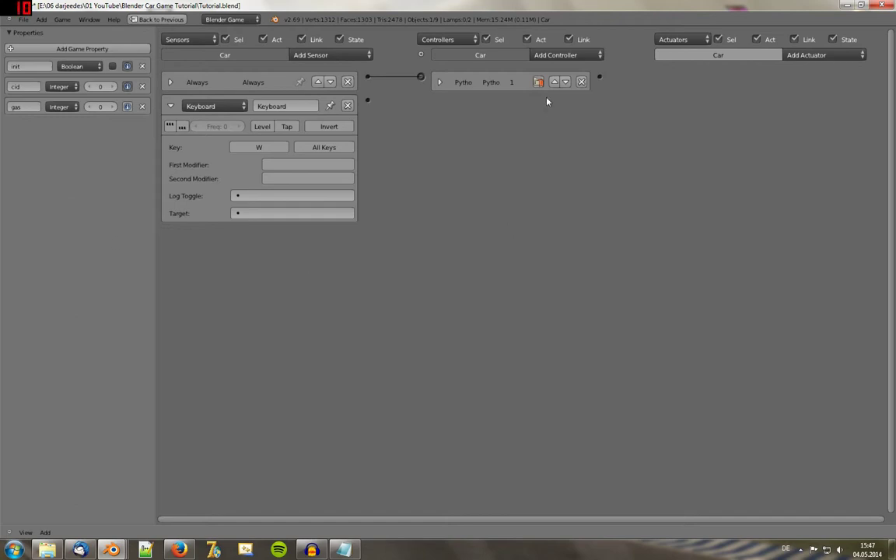
Add a Property actuator assigning 1000 to gas, linked from the Keyboard sensor via an And controller.
click(809, 56)
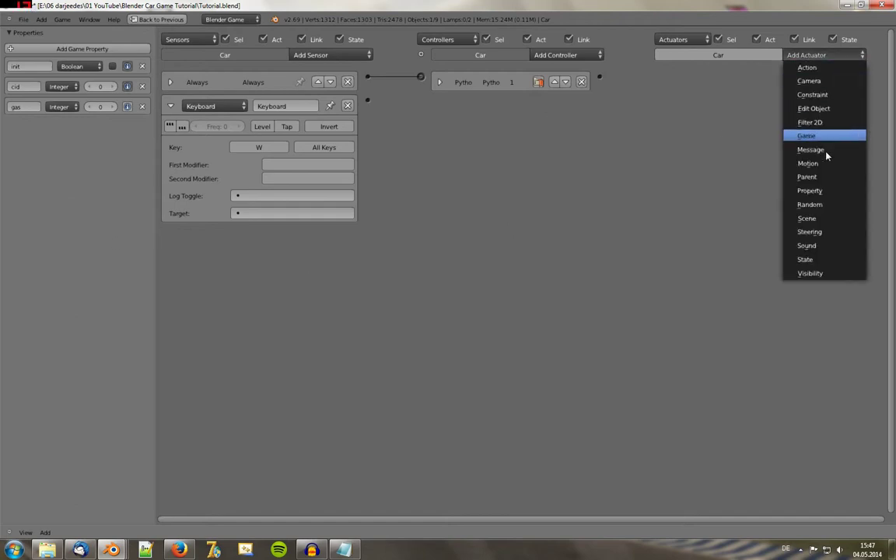
click(809, 190)
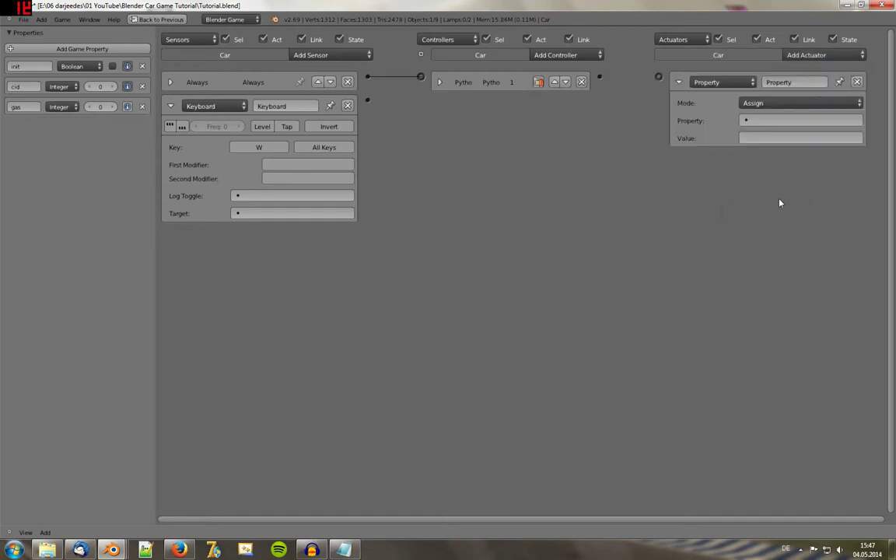
click(777, 121)
click(763, 149)
click(759, 139)
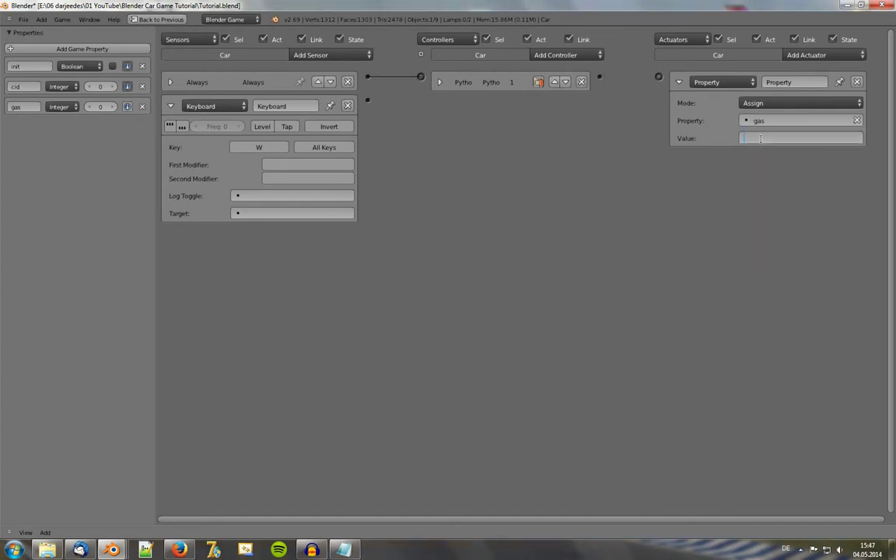
text(1000)
key(Return)
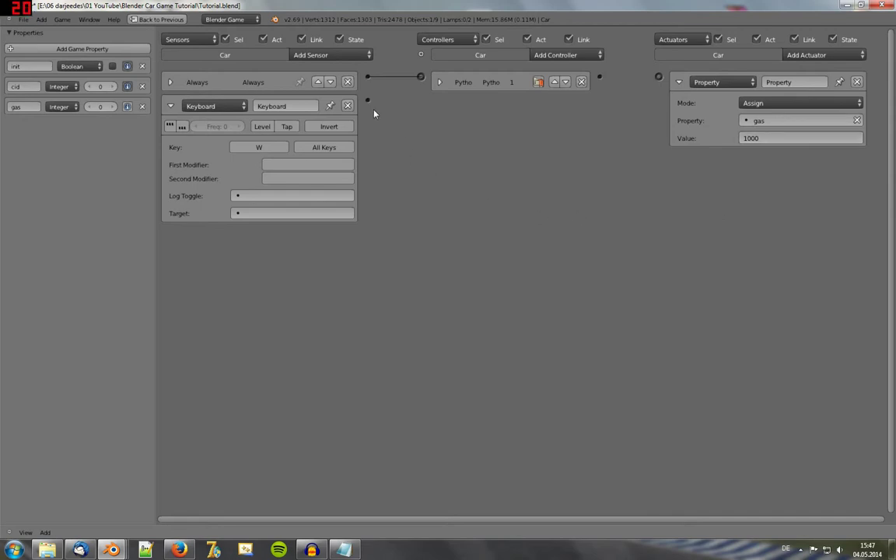
drag(369, 104, 658, 77)
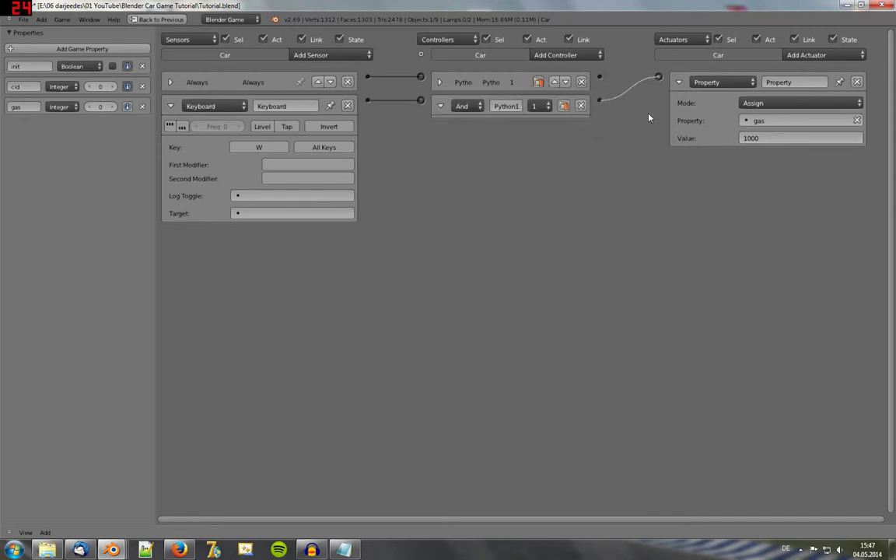
click(441, 105)
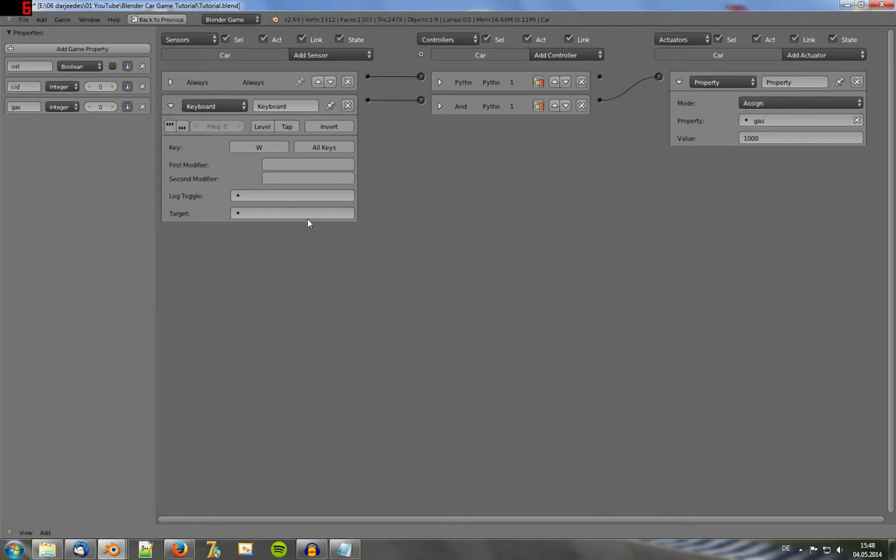
key(ctrl+Up)
key(p)
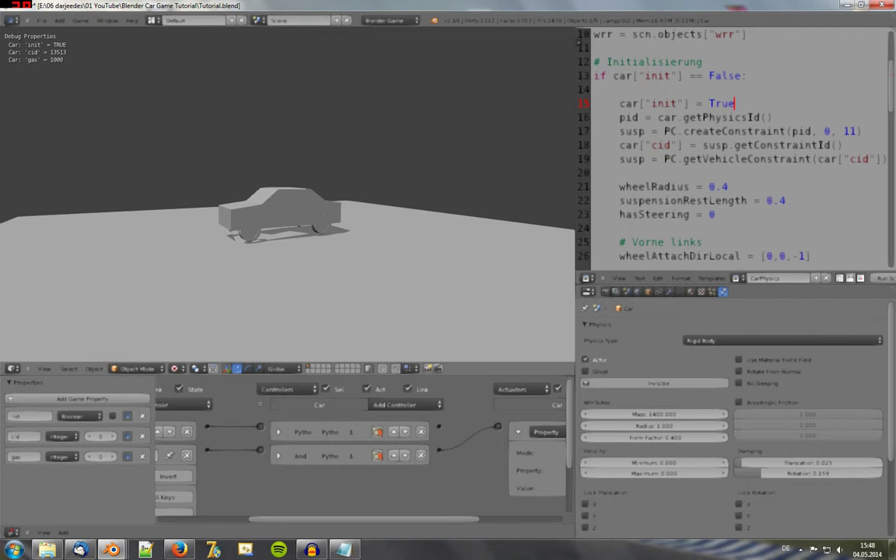
key(Escape)
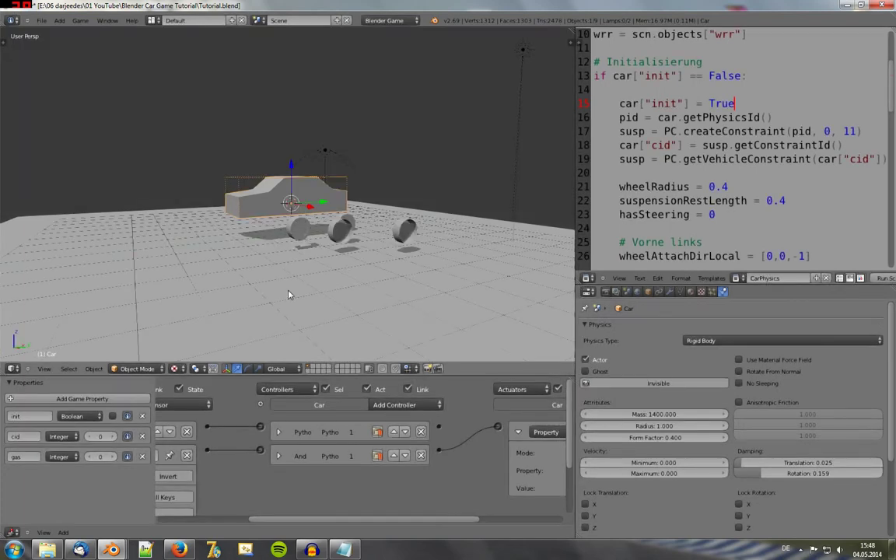
key(ctrl+Up)
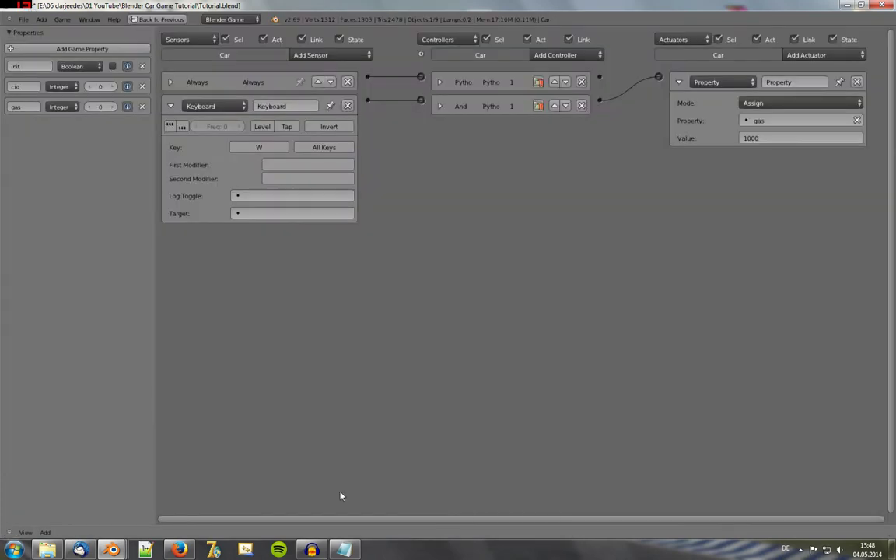
Add a second Keyboard sensor and rename the first one 'gas 1000'.
click(311, 55)
click(343, 138)
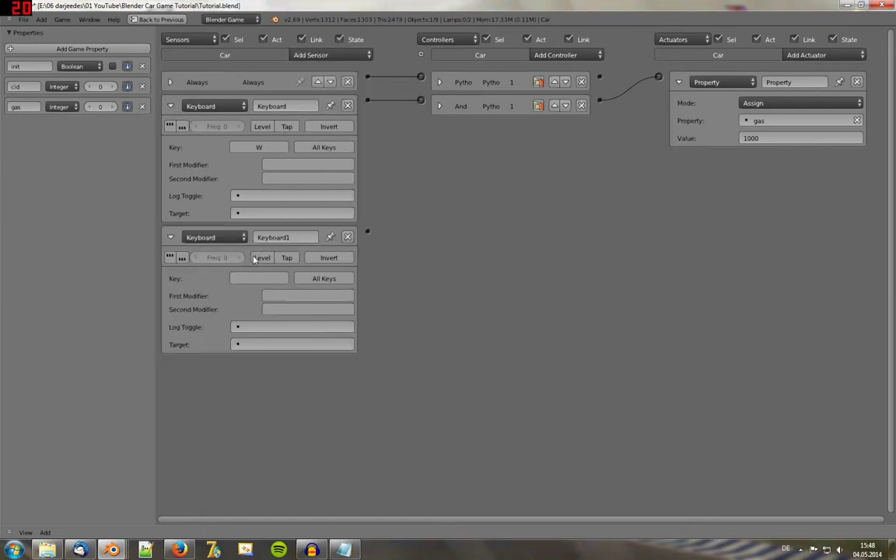
click(281, 105)
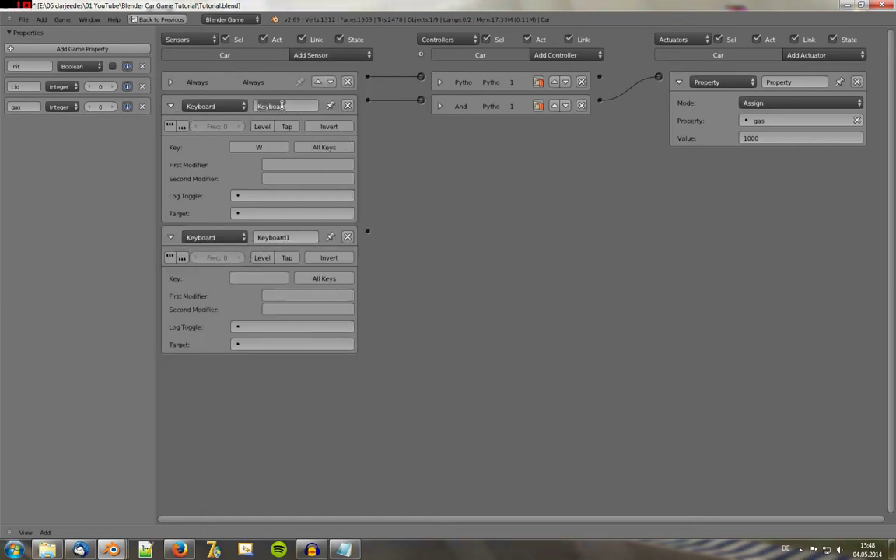
text(gas)
text( =)
key(BackSpace)
key(BackSpace)
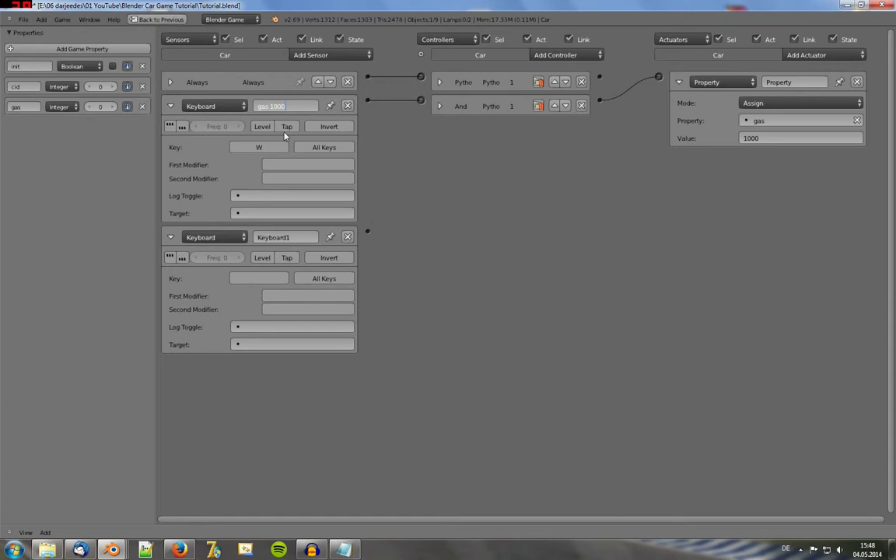
text(1000)
key(Return)
Name the new sensor 'gas 0' on the W key and rename the actuator 'gas = 1000'.
click(288, 238)
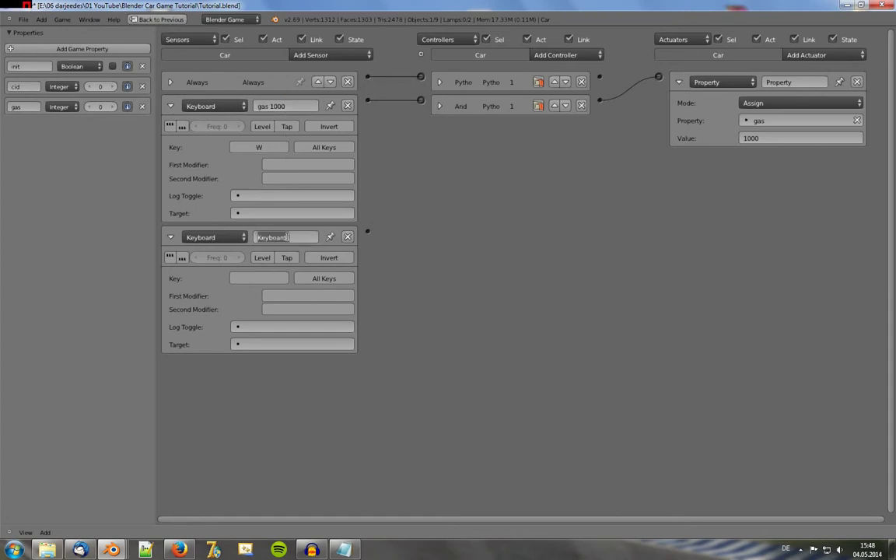
text(gas 0)
key(Return)
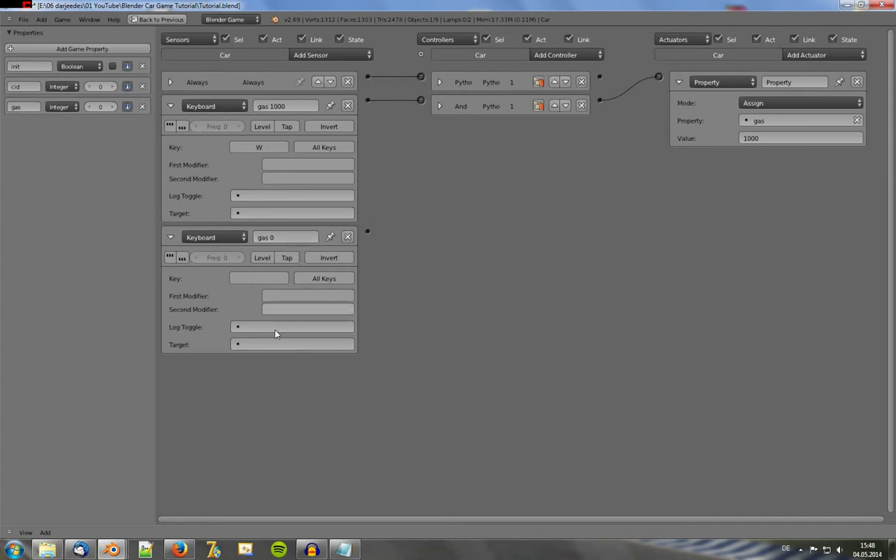
click(257, 279)
key(w)
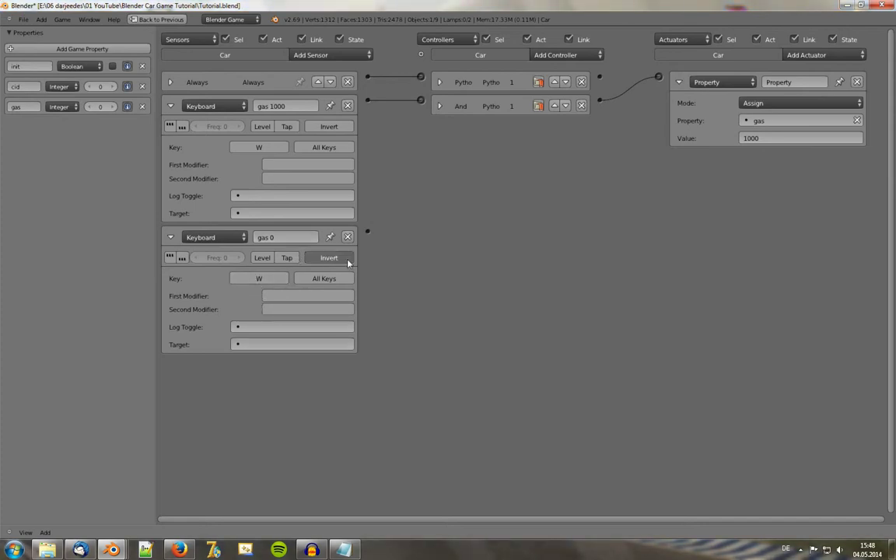
click(788, 81)
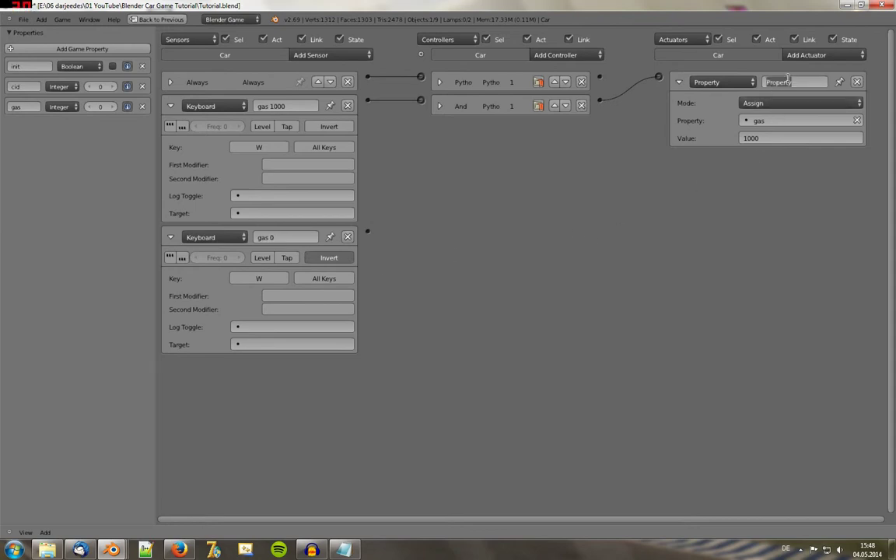
text(gas)
text( 1000)
key(Return)
Add a second Property actuator named 'gas = 0' that sets gas to 0.
click(809, 55)
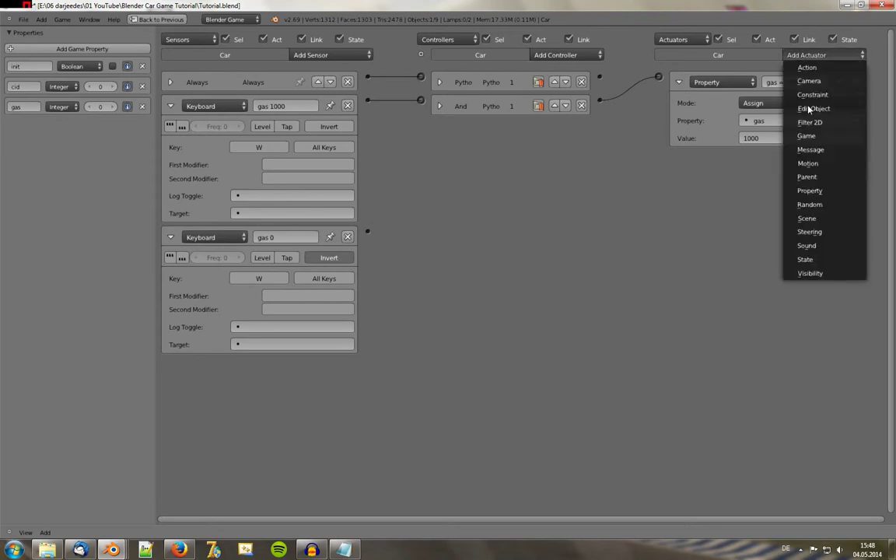
click(809, 191)
click(784, 162)
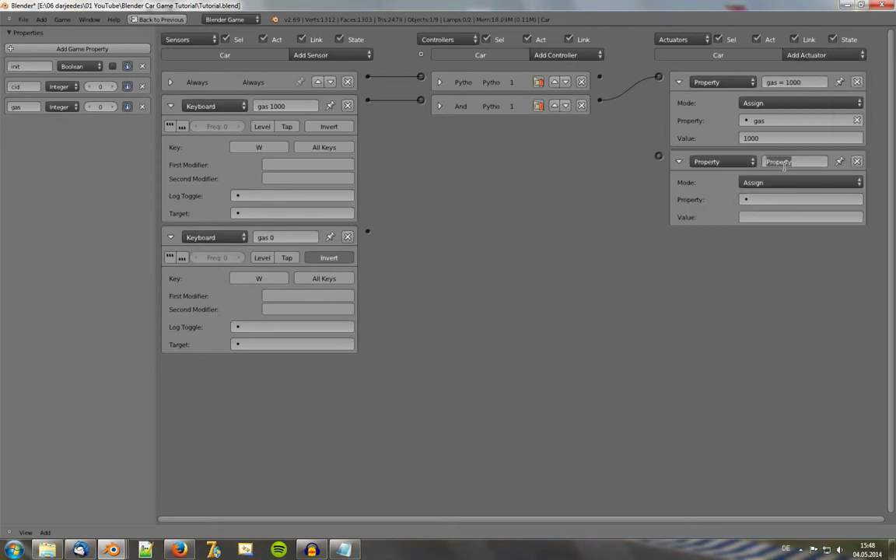
text(gas = 0)
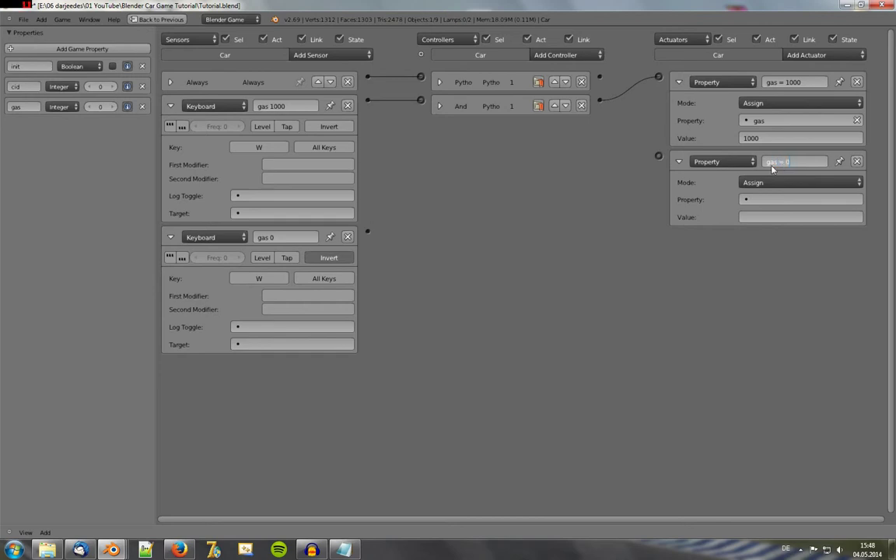
key(Return)
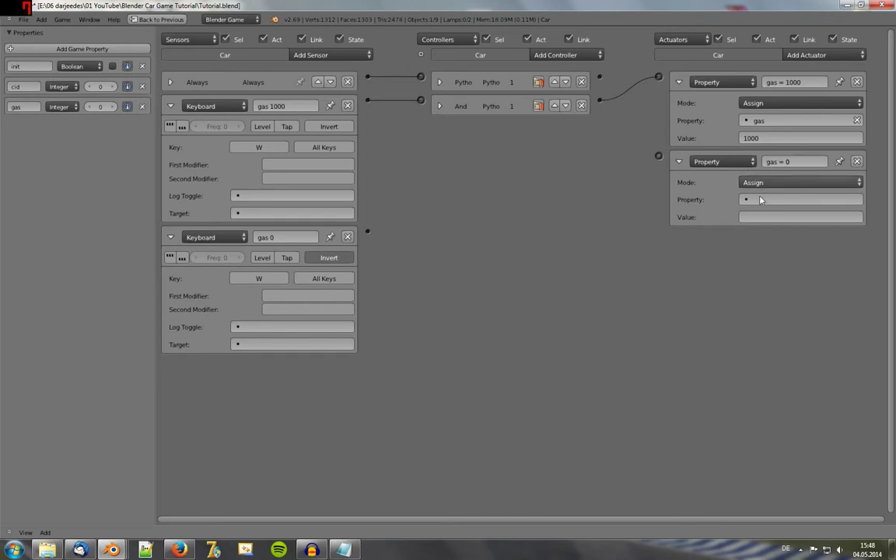
click(751, 199)
click(721, 225)
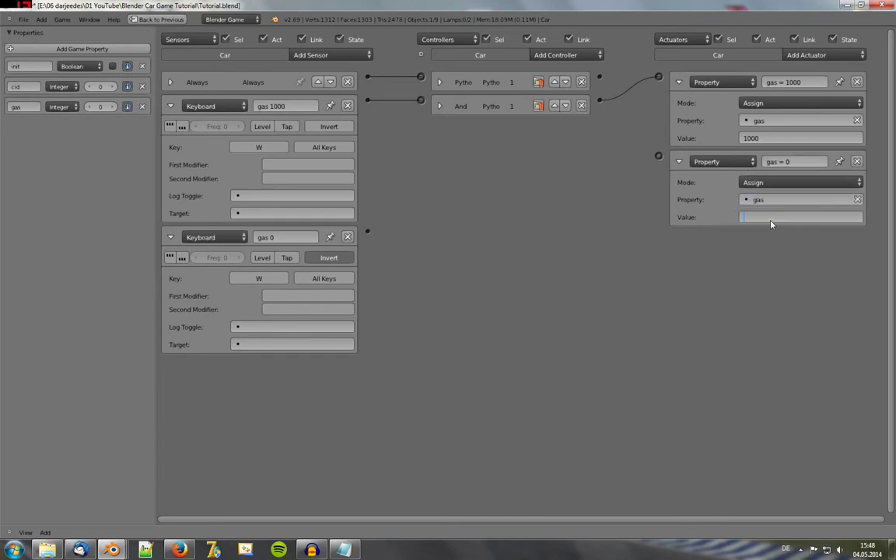
text(0)
key(Return)
Wire the gas 0 sensor to the gas = 0 actuator through a new controller and collapse all bricks.
drag(368, 231, 658, 156)
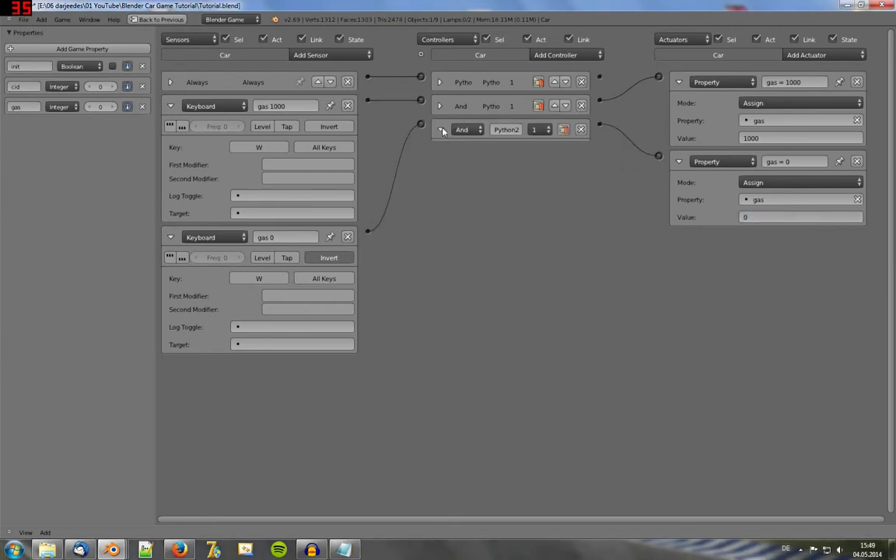
click(441, 130)
click(171, 106)
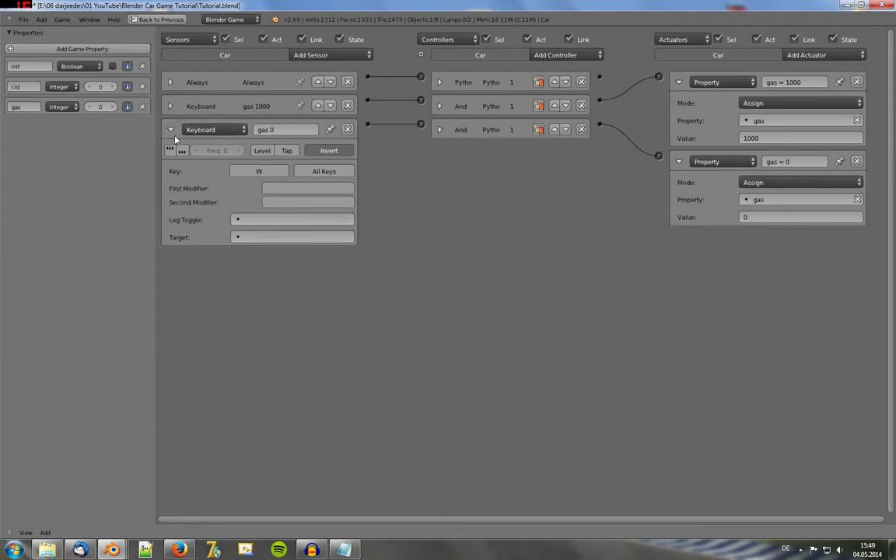
click(170, 130)
click(678, 82)
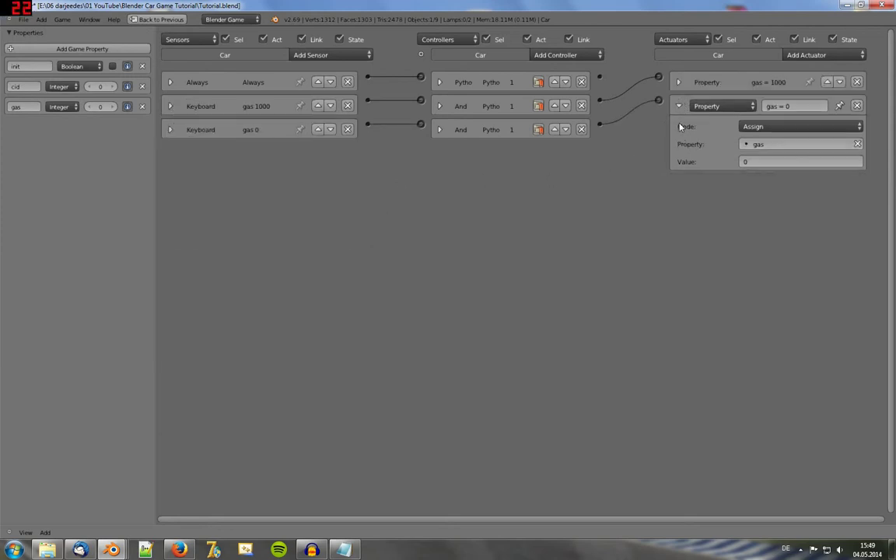
click(678, 105)
key(ctrl+Up)
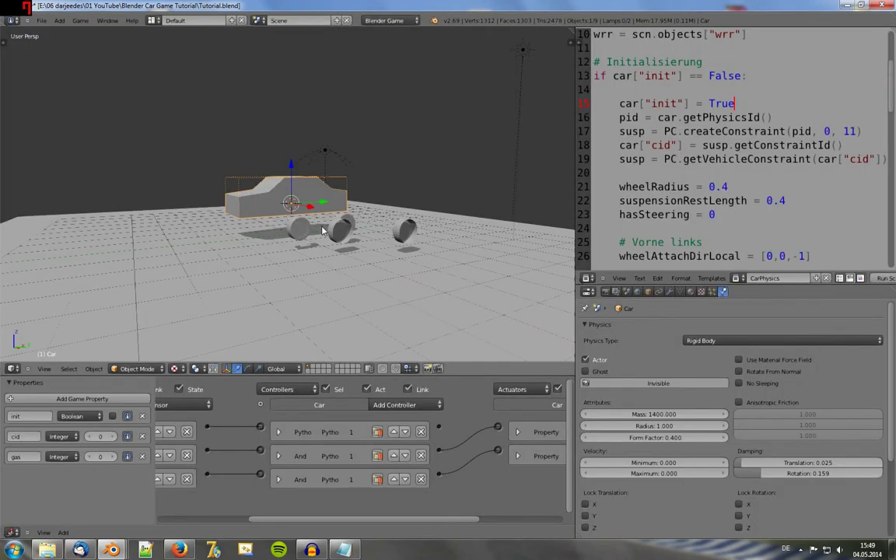
key(p)
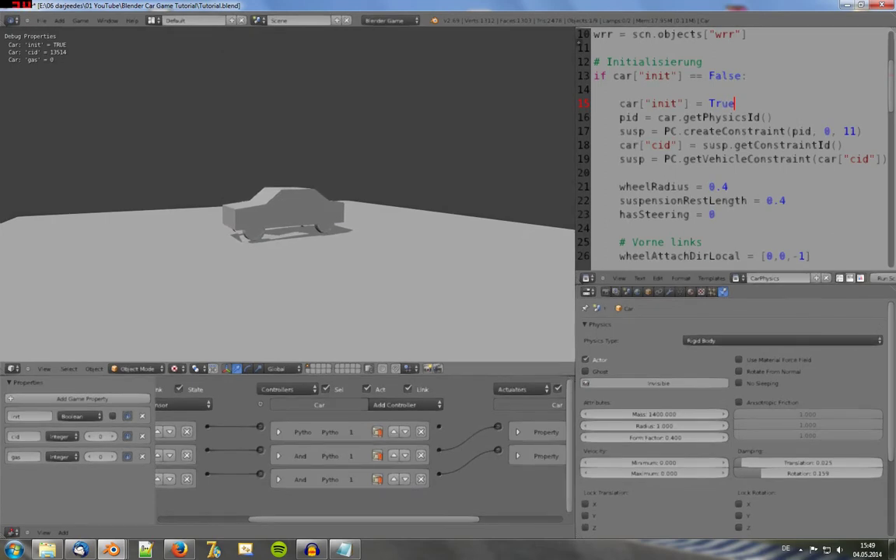
key(Up)
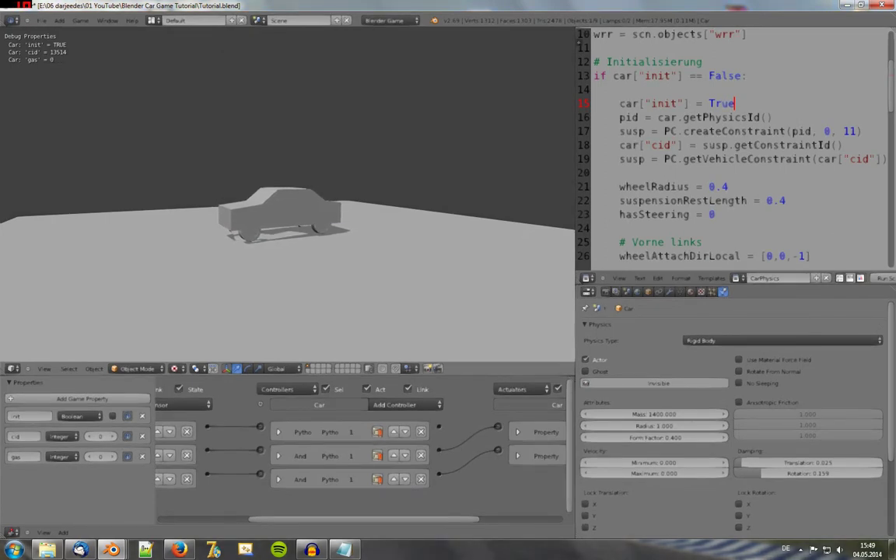
key(Up)
key(Escape)
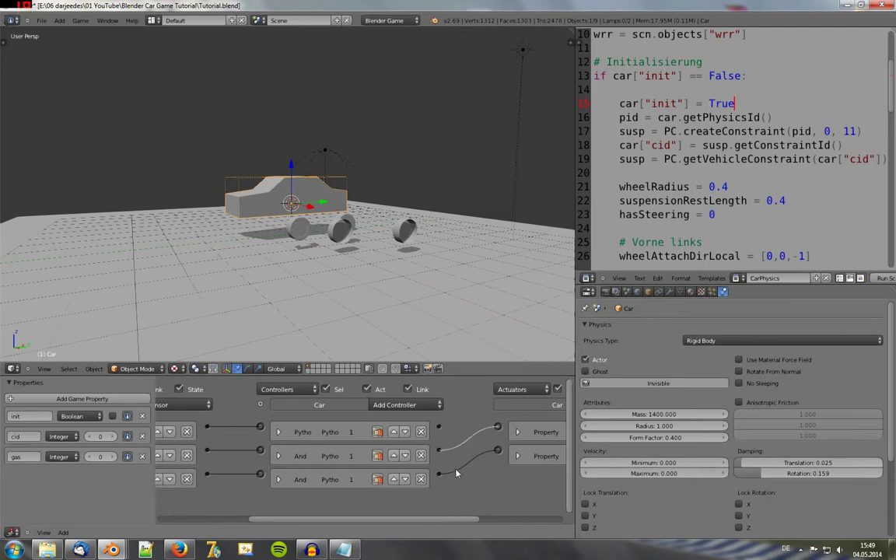
key(ctrl+Up)
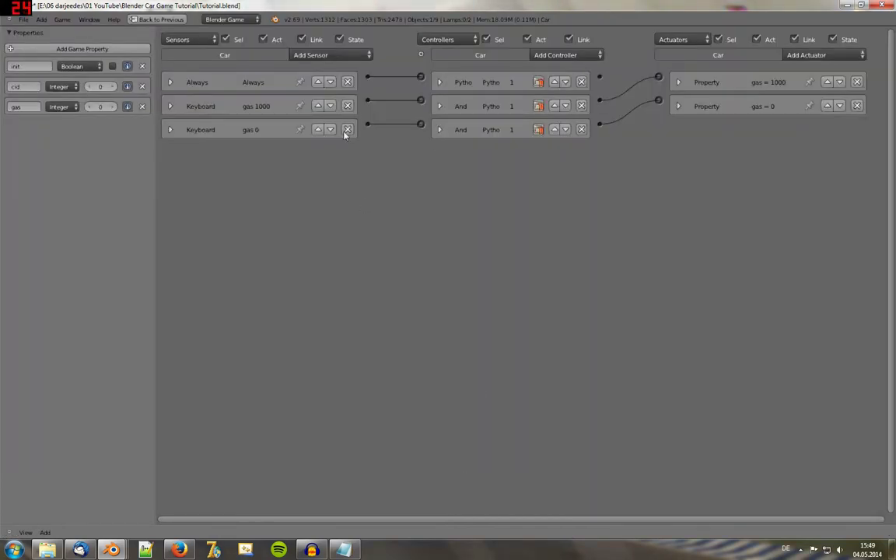
Add two Keyboard sensors and name the first one 'bremse 1000'.
click(326, 55)
click(323, 135)
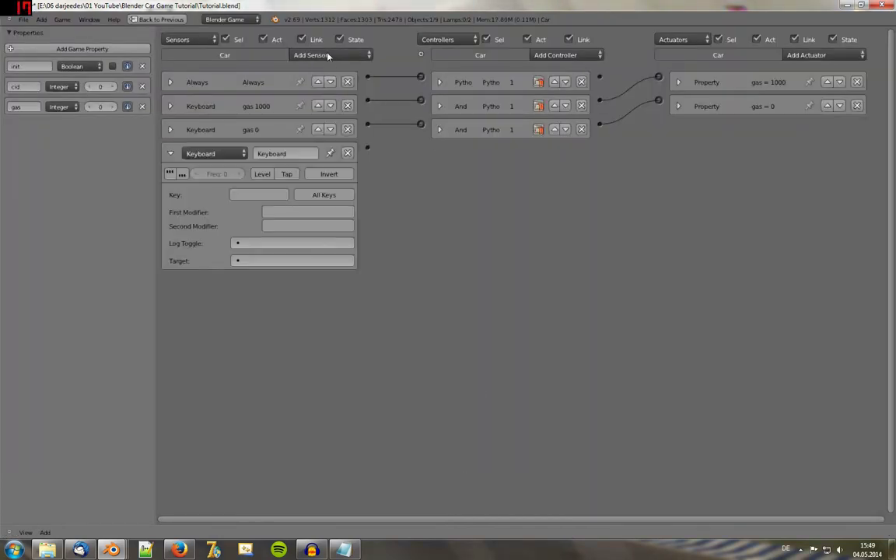
click(323, 56)
click(333, 137)
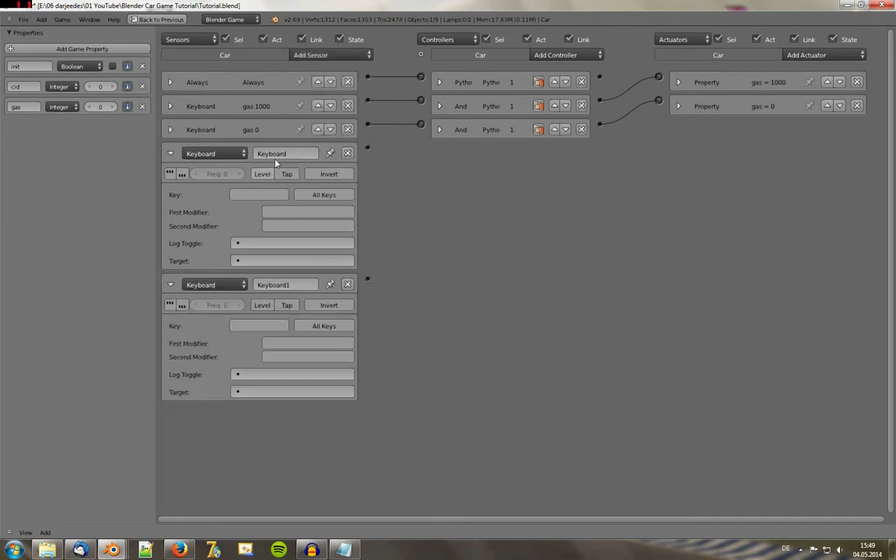
click(278, 154)
key(BackSpace)
text(b)
text(remse 1000)
key(Return)
Name the second sensor 'bremse 0' and invert its output.
click(272, 284)
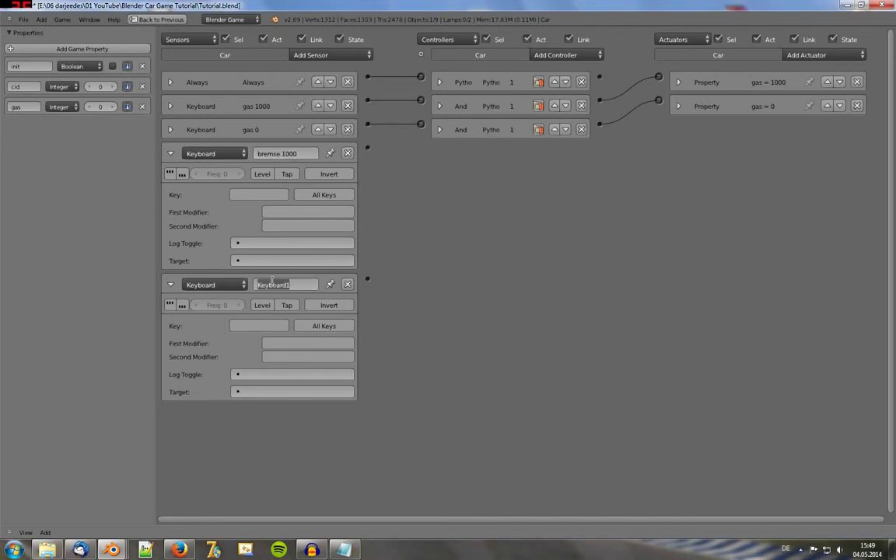
key(BackSpace)
text(bremse 0)
key(Return)
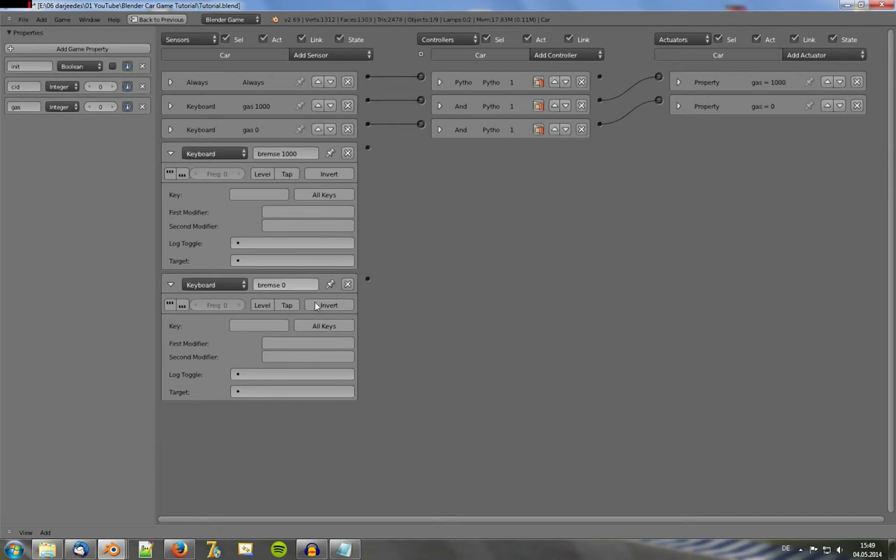
click(325, 307)
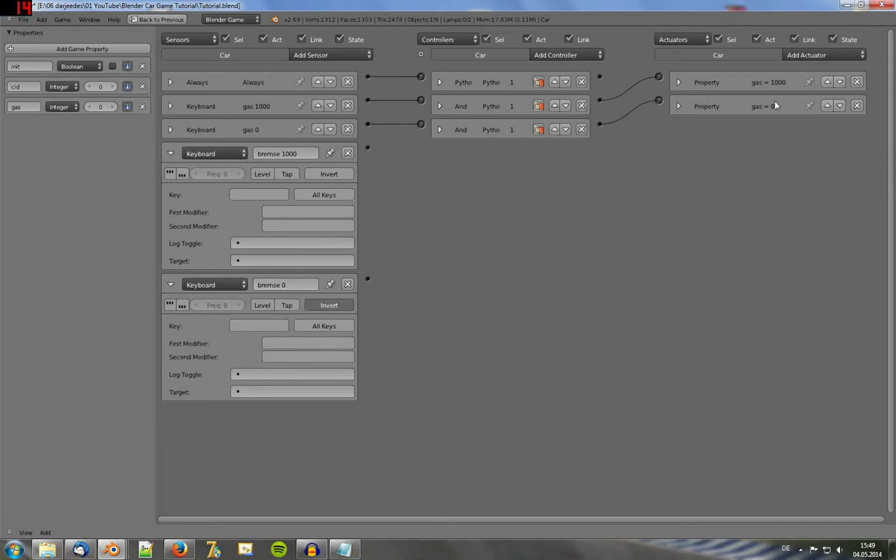
click(817, 55)
Add two Property actuators named 'bremse = 1000' and 'bremse = 0'.
click(809, 191)
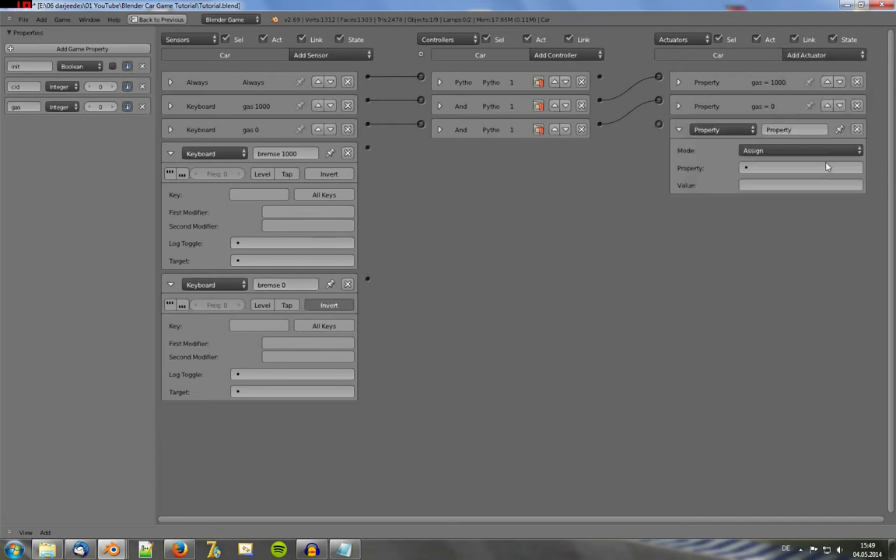
click(809, 56)
click(770, 191)
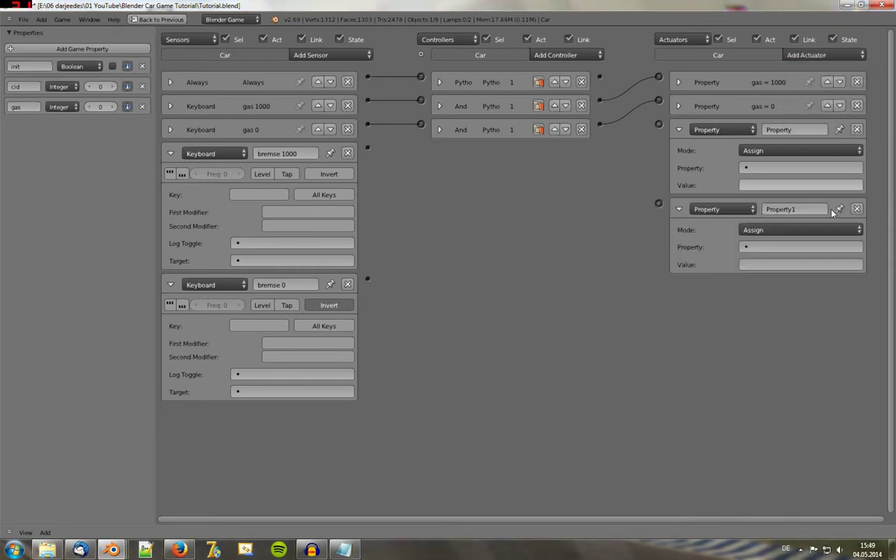
click(780, 130)
text(mse)
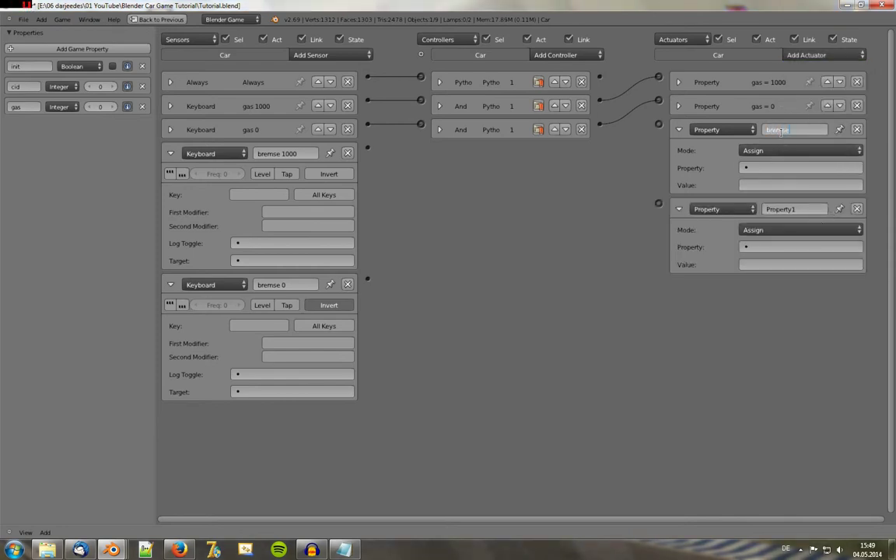
text( = 1000)
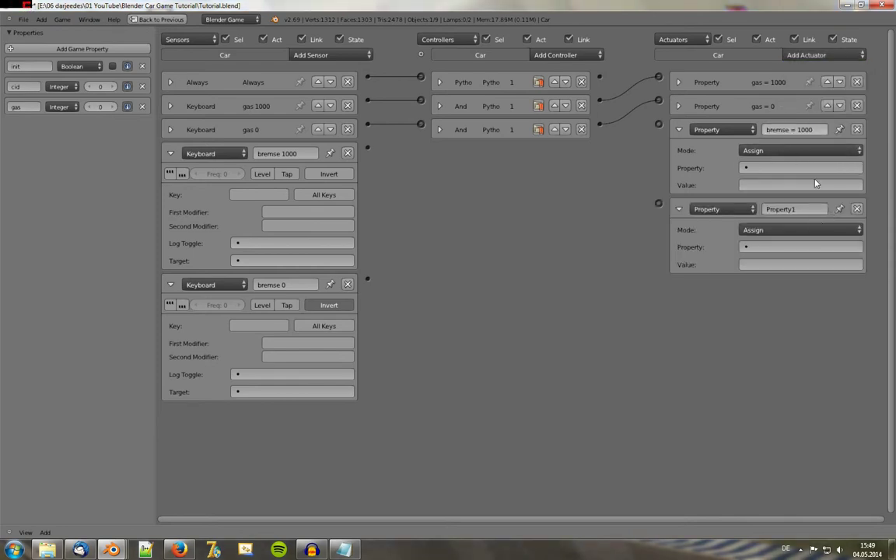
click(801, 209)
text(brem)
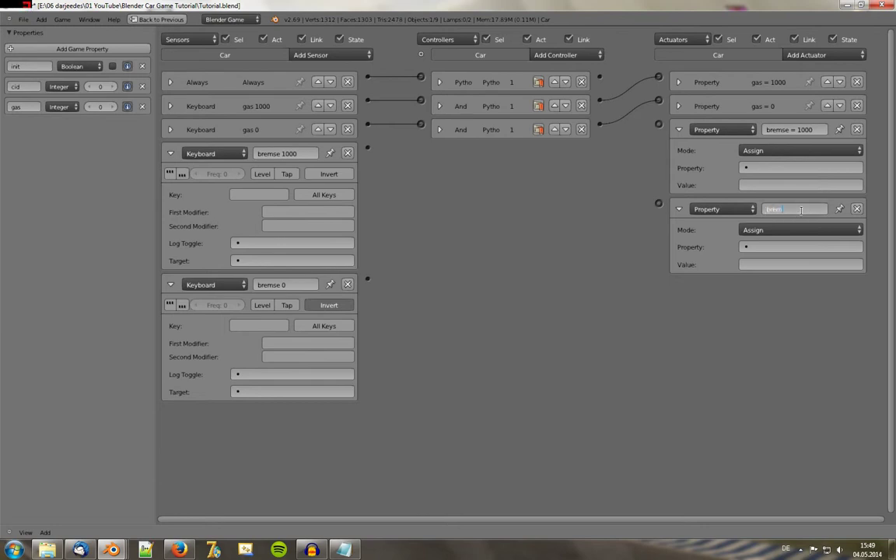
text(se = 0)
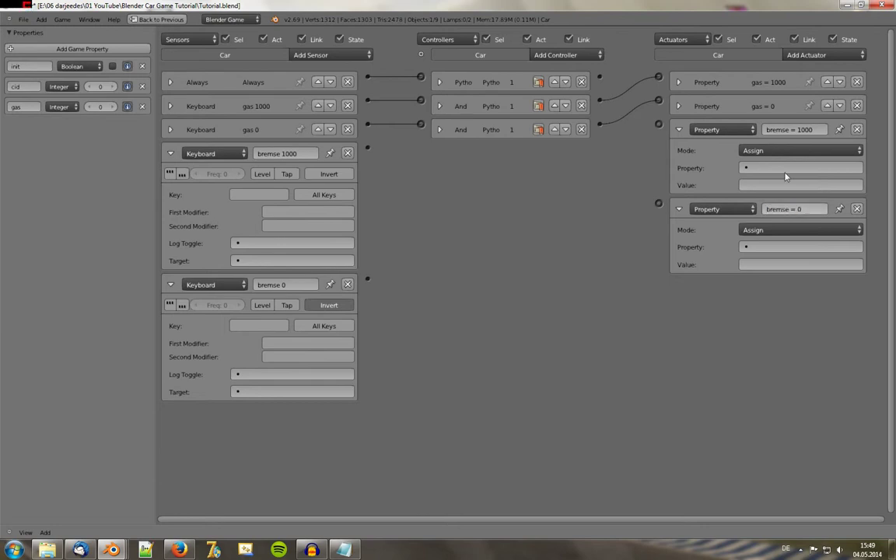
Create an Integer game property named 'bremse'.
click(786, 168)
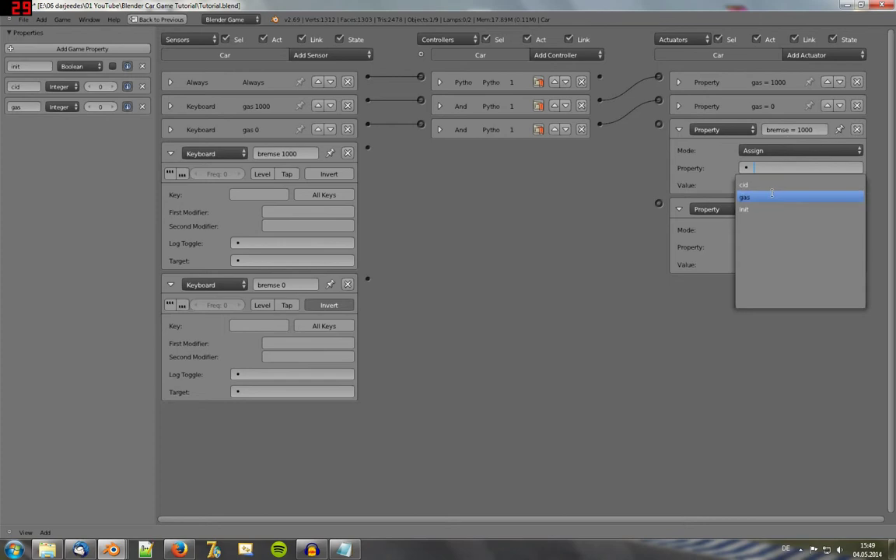
click(791, 151)
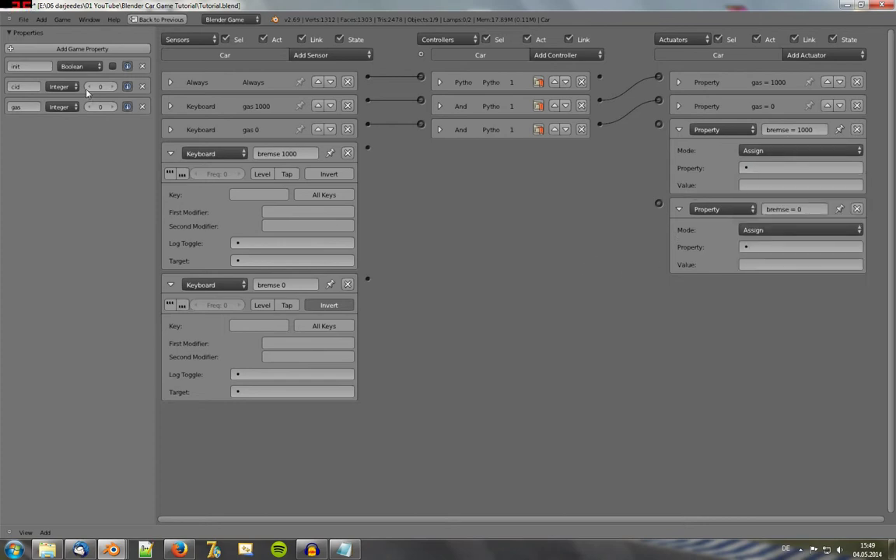
click(70, 49)
click(12, 129)
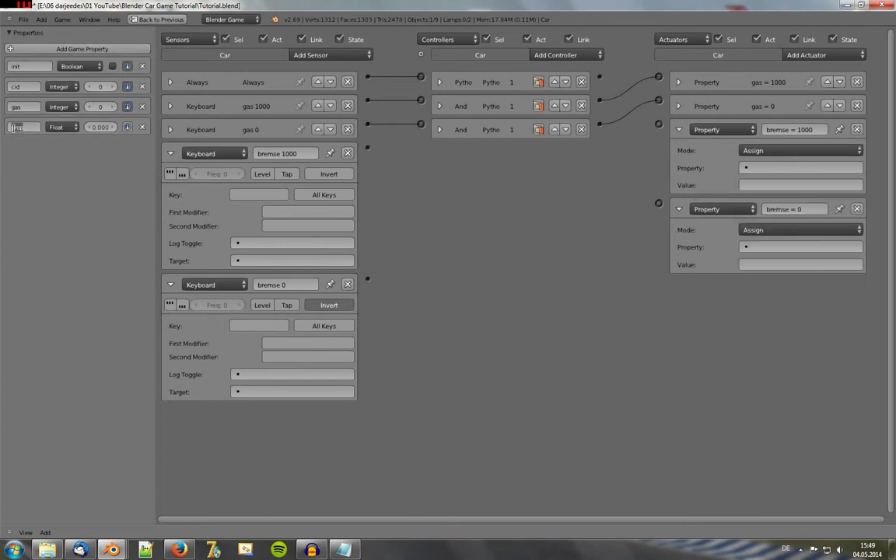
text(bremse)
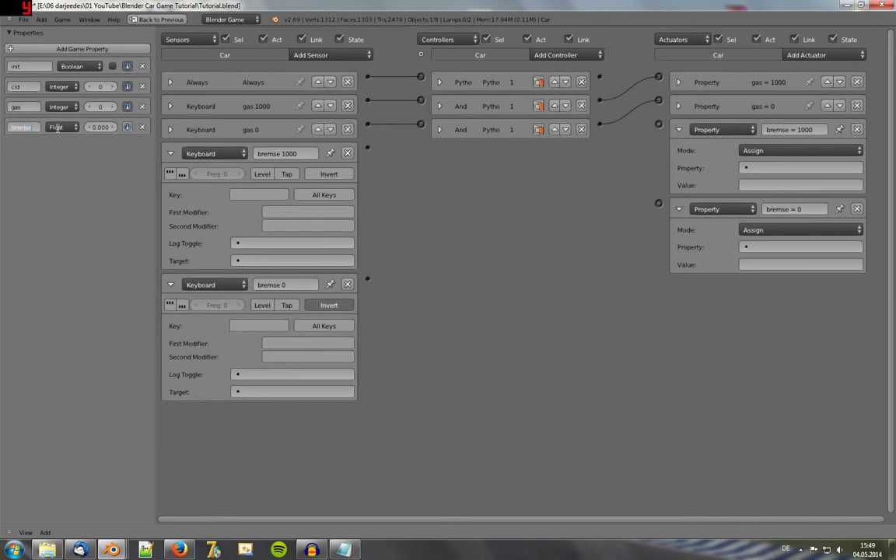
key(Return)
click(63, 126)
click(66, 95)
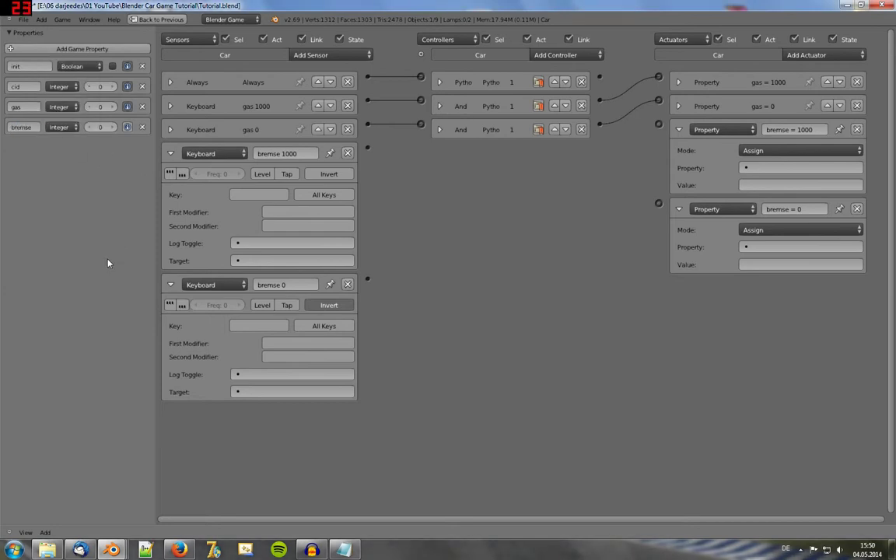
Make the actuators assign 1000 and 0 to bremse, then collapse both.
click(778, 168)
click(758, 194)
click(764, 185)
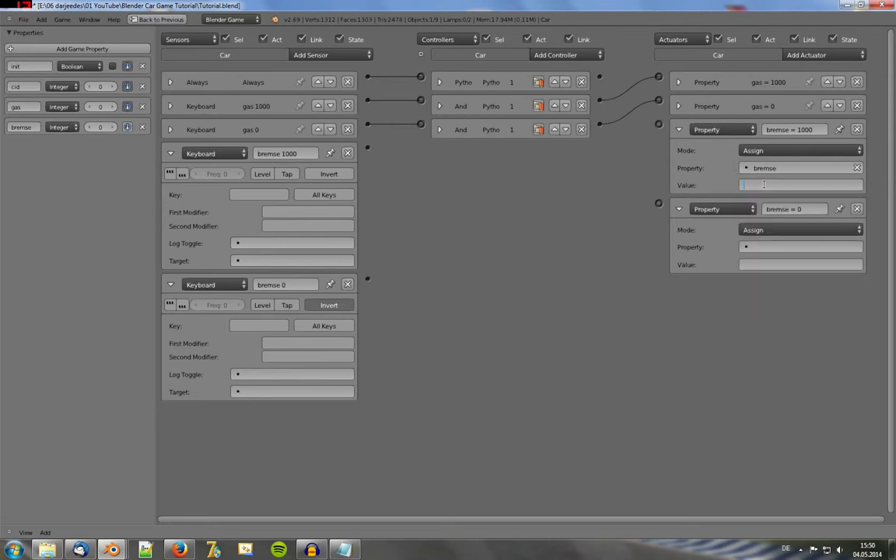
text(1000)
key(Return)
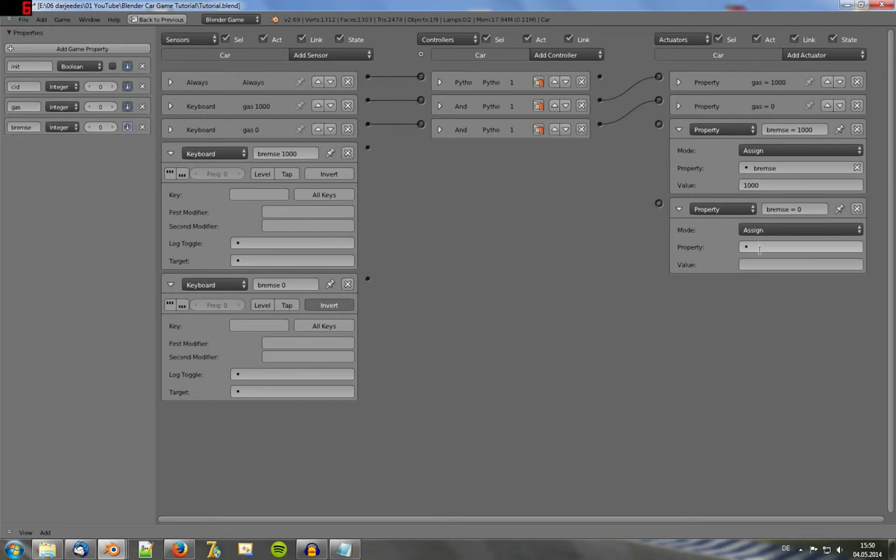
click(759, 247)
click(765, 264)
text(0)
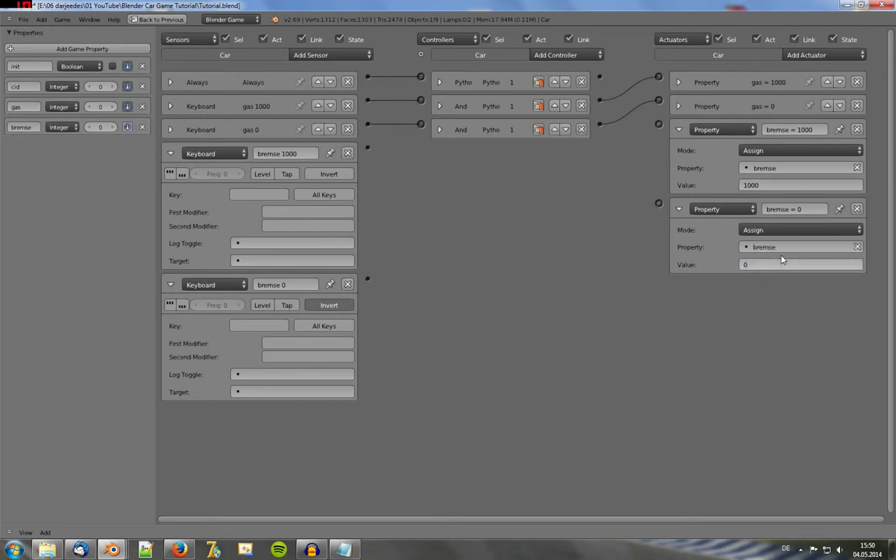
key(Return)
click(678, 208)
click(681, 129)
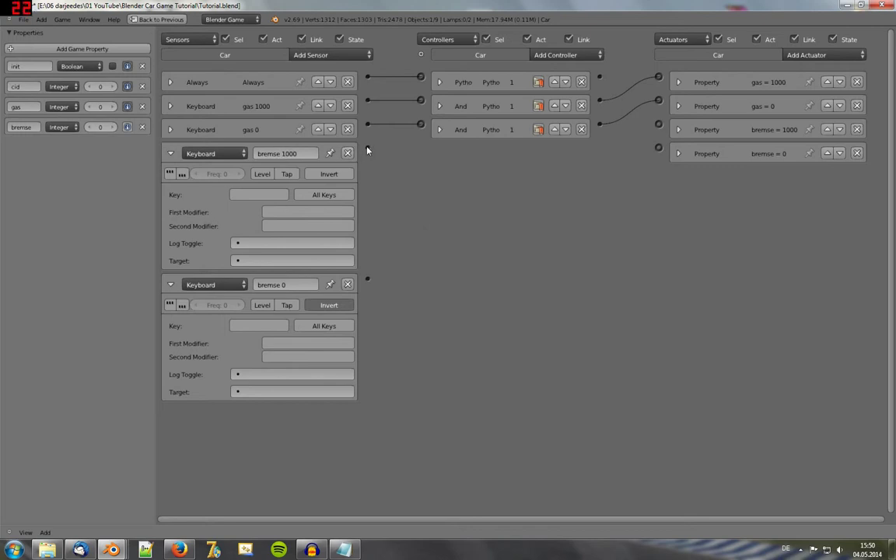
Wire both bremse sensors to their actuators, set both to the S key, and collapse them.
drag(367, 147, 658, 128)
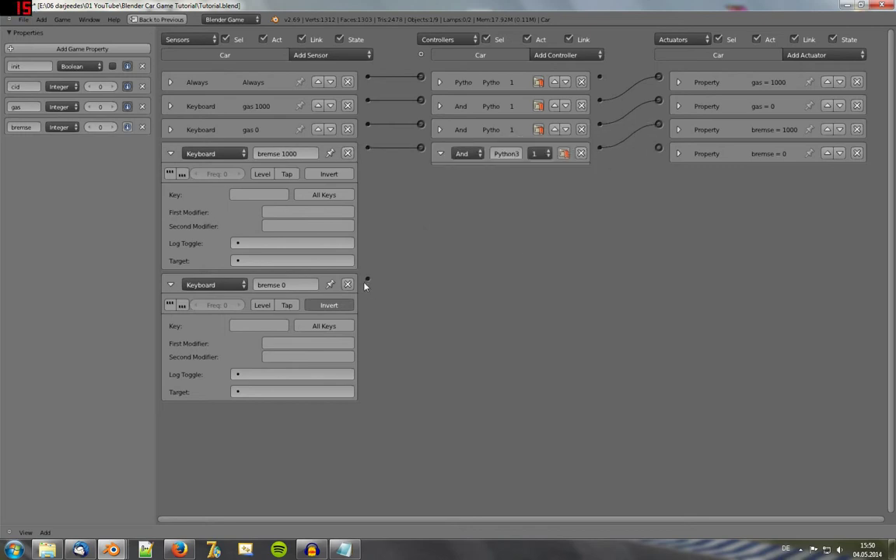
drag(368, 278, 658, 147)
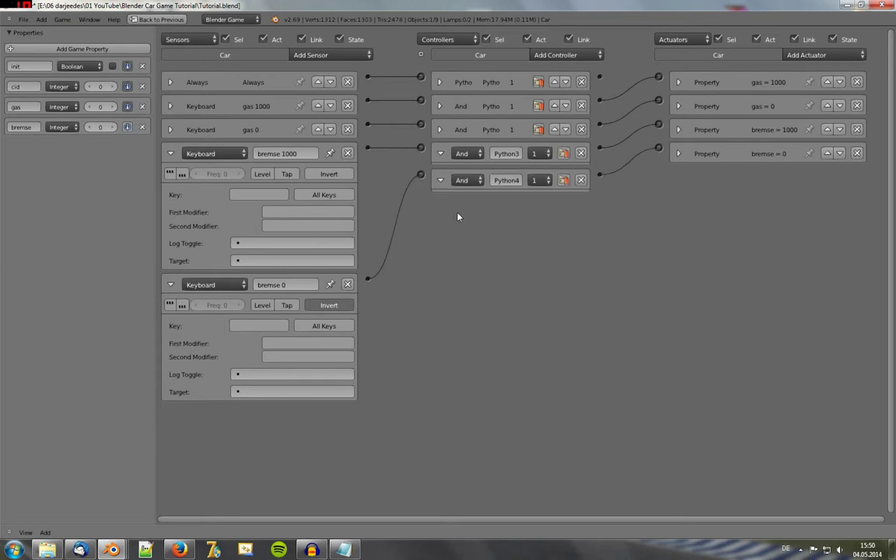
click(258, 195)
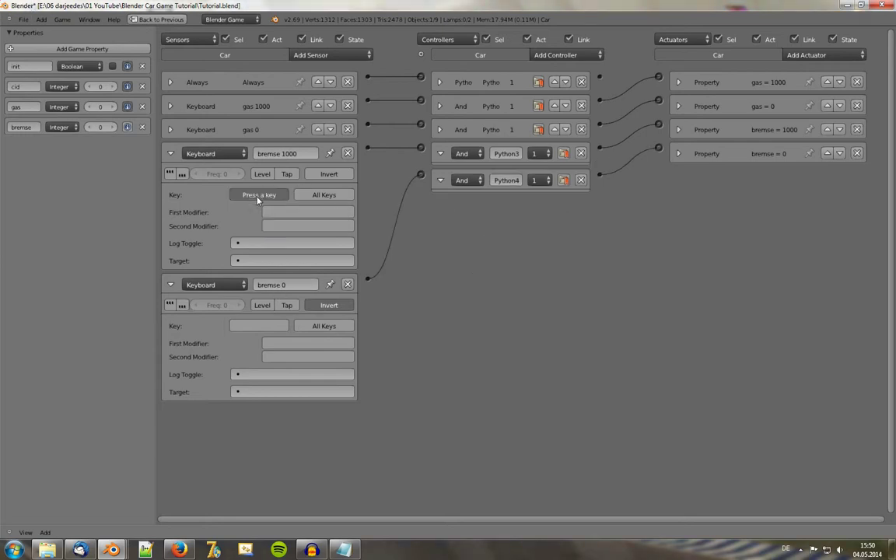
key(s)
click(261, 325)
key(s)
click(170, 285)
click(170, 153)
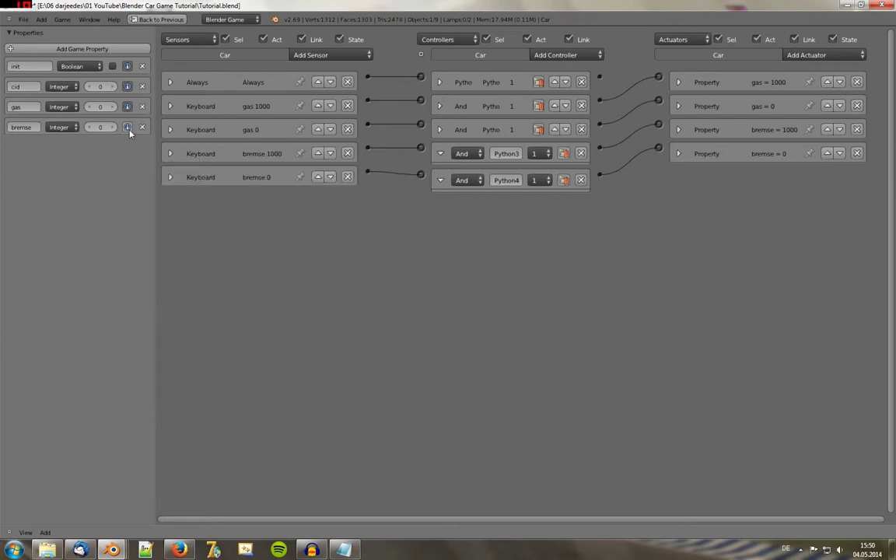
Collapse the Python3/Python4 controllers, restore the layout, and test-run the game with Up and Down.
click(441, 154)
click(440, 154)
key(ctrl+Up)
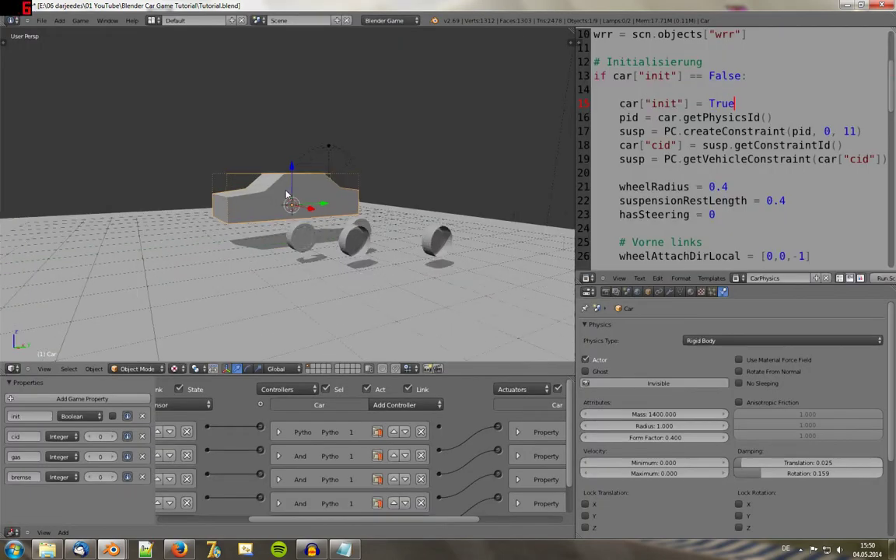
key(p)
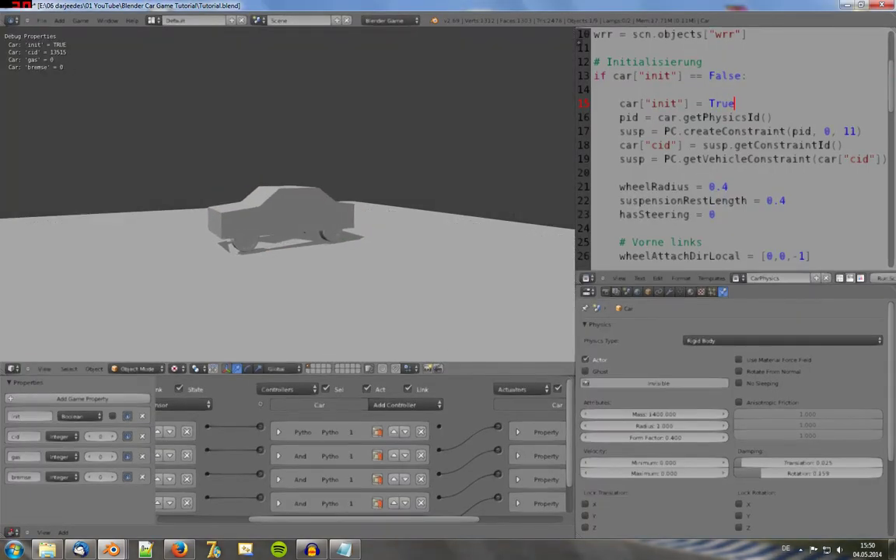
key(Up)
key(Down)
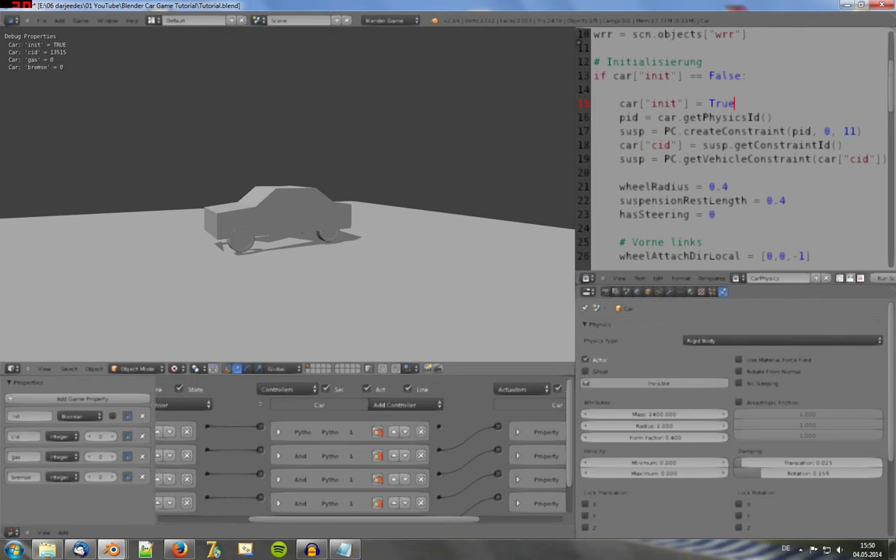
key(Escape)
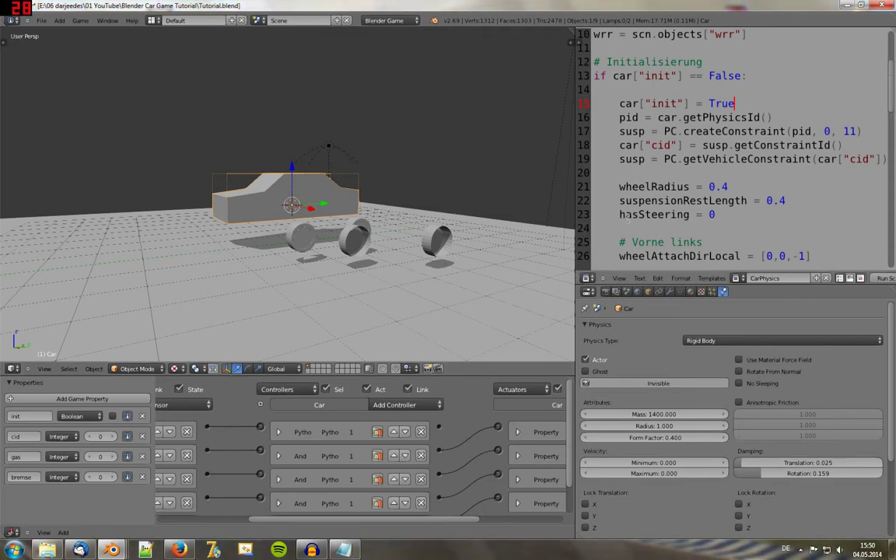
Maximize the CarPhysics script and review its initialisation block from the init check through line 66.
key(ctrl+Up)
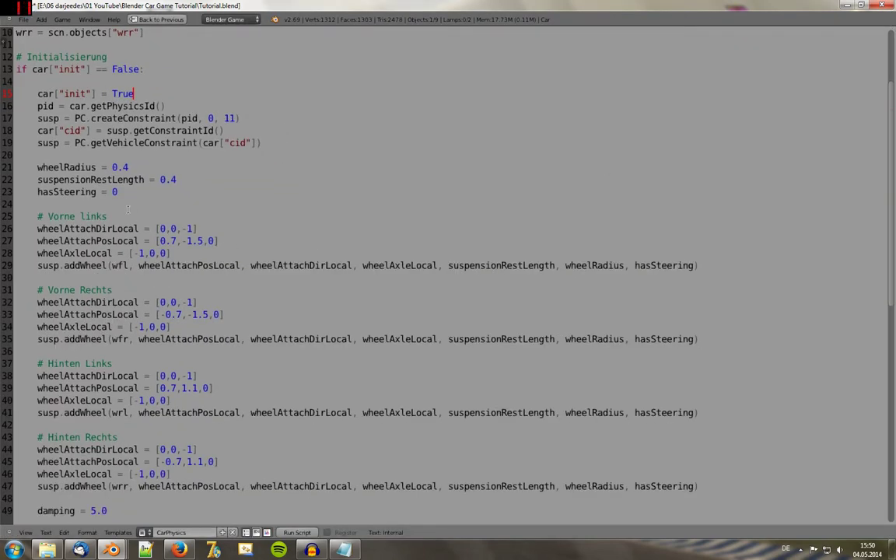
drag(18, 70, 144, 69)
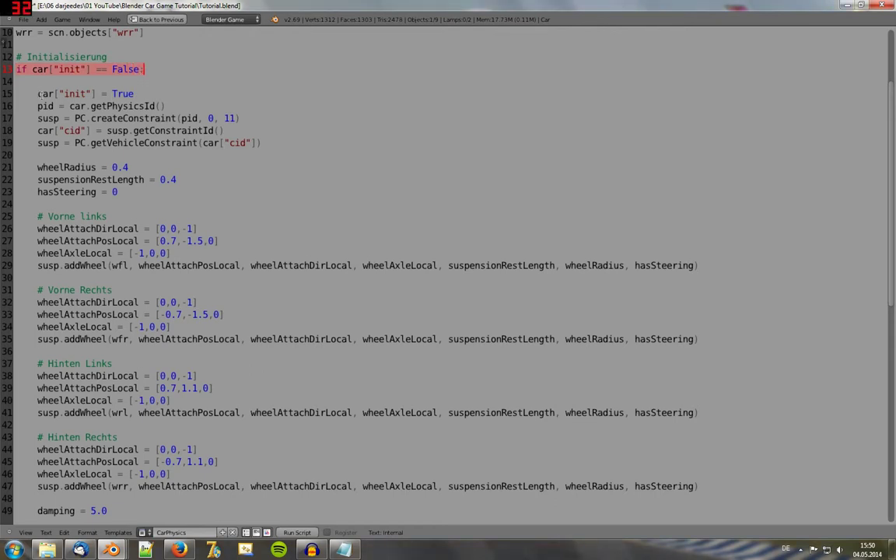
mouse_move(38, 93)
mouse_down()
mouse_move(185, 519)
mouse_move(292, 444)
mouse_up()
click(292, 445)
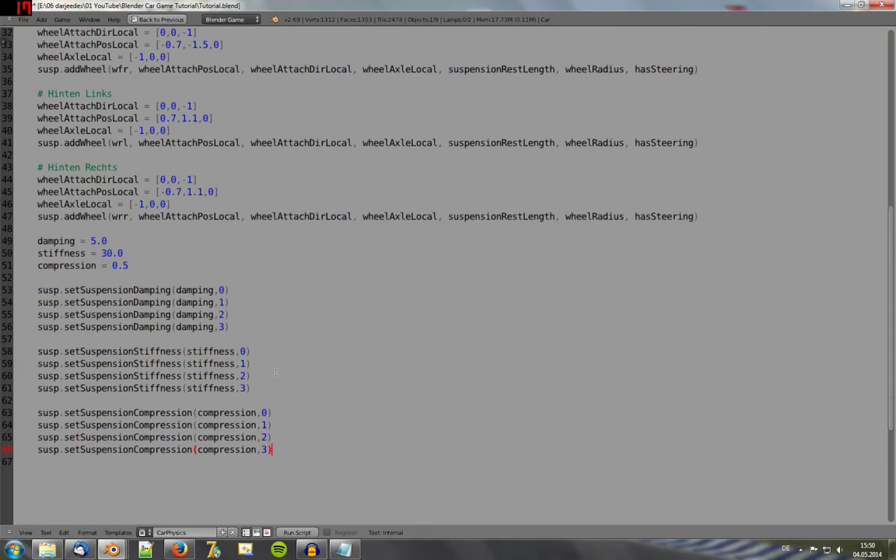
scroll(274, 373, up, 5)
scroll(194, 312, up, 3)
scroll(117, 233, up, 2)
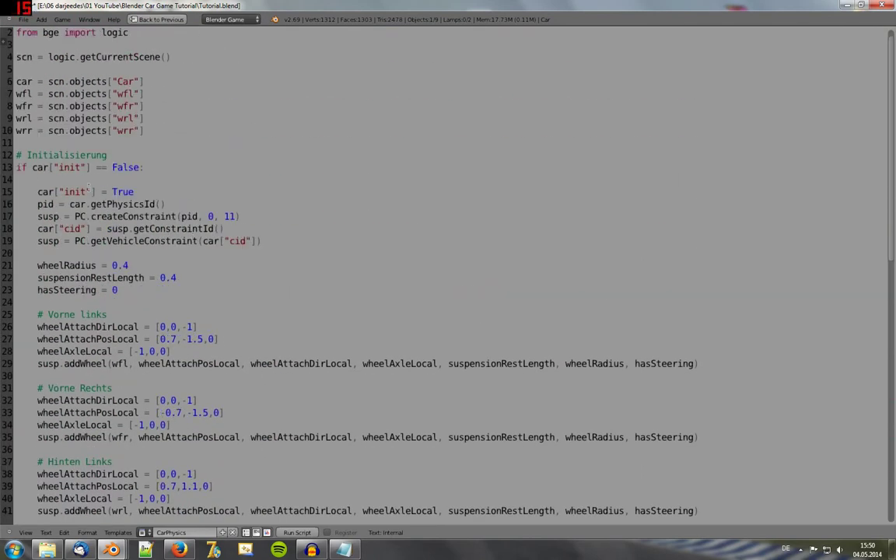
scroll(141, 250, down, 6)
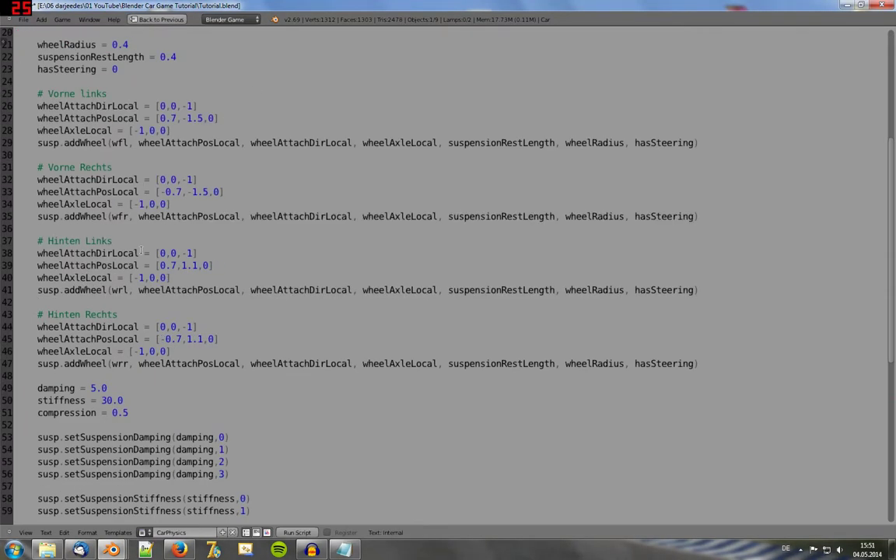
scroll(141, 252, down, 5)
Add an else: branch containing susp.applyEngineForce(car["gas"],0).
key(Return)
key(Return)
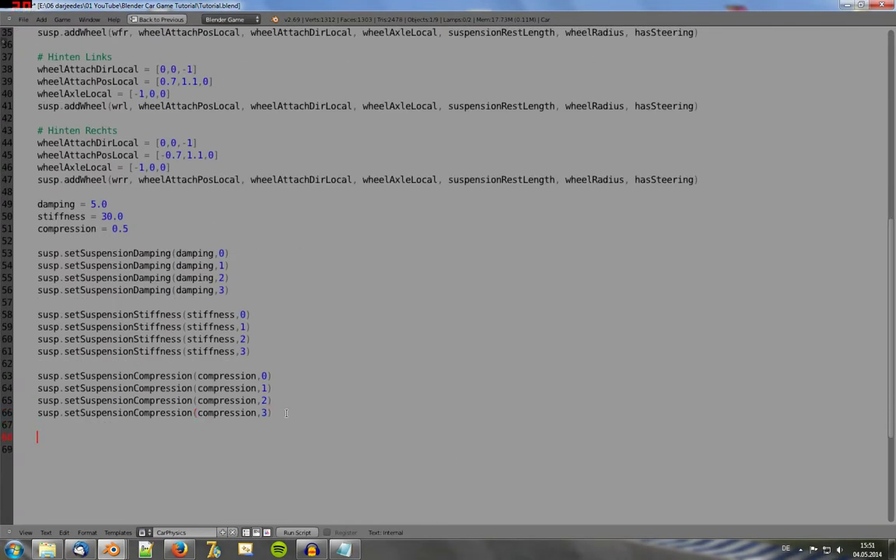
text(e)
text(lse:)
key(Return)
key(Return)
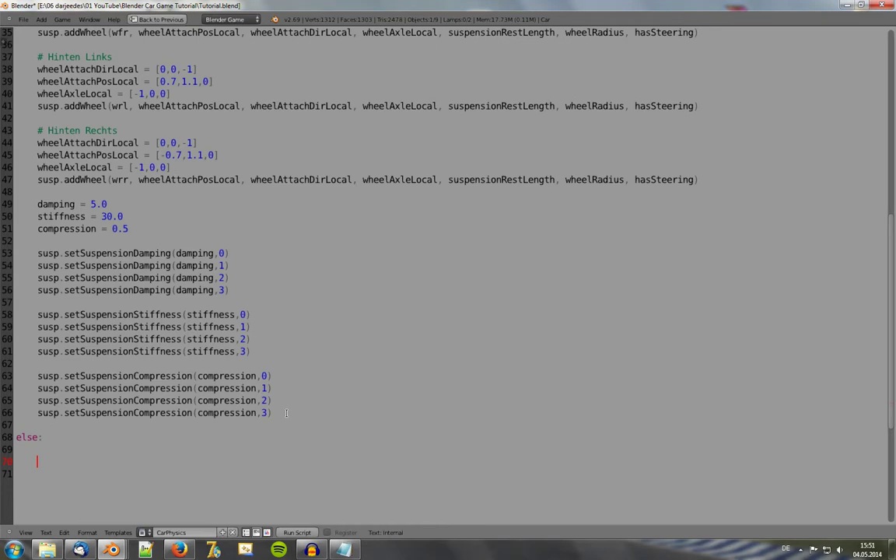
text(susp)
text(.ap)
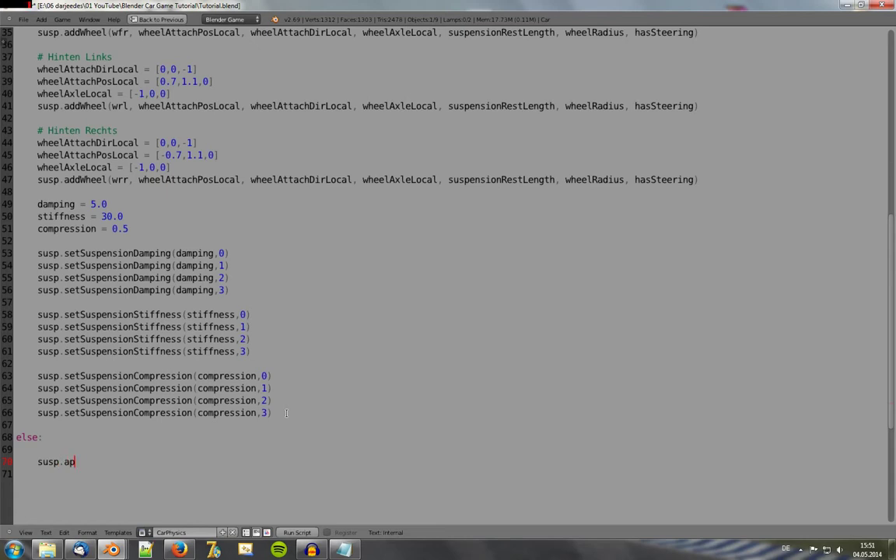
text(plyEng)
text(ineForce)
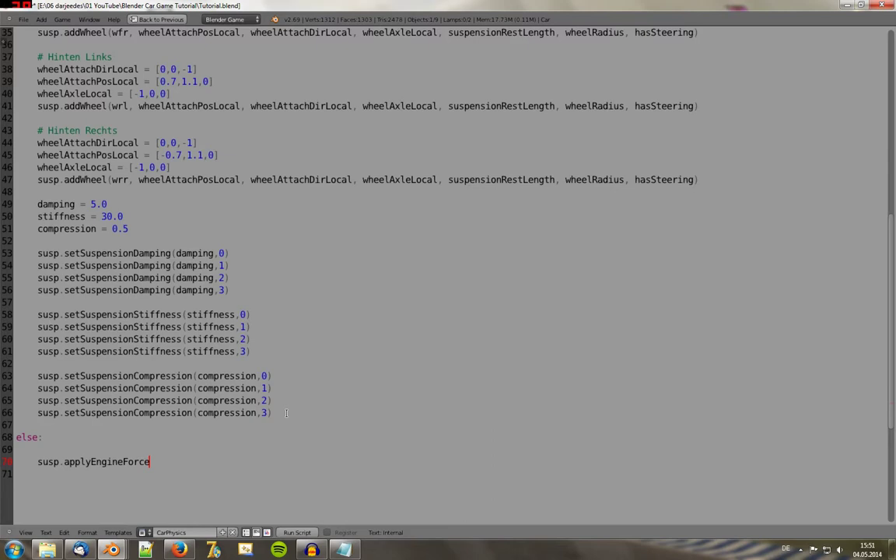
text(()
text(ca)
text(r[")
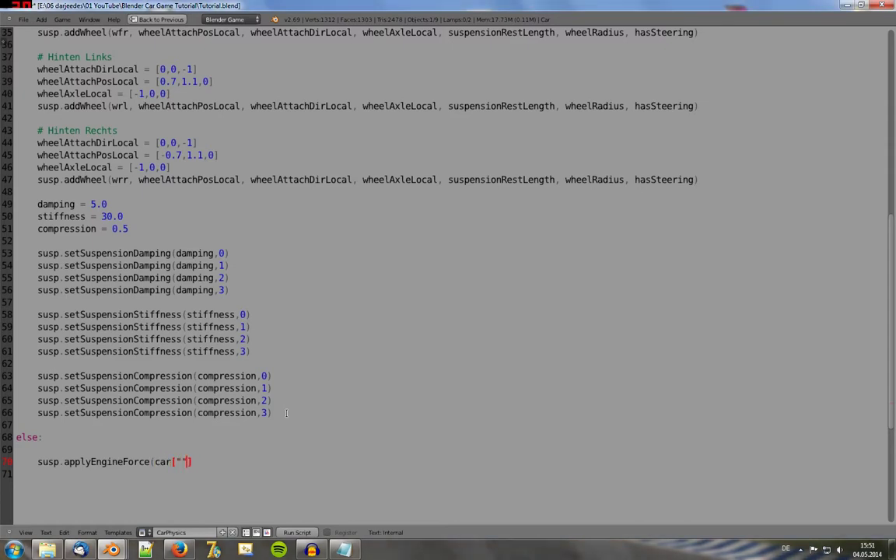
text(gas)
key(End)
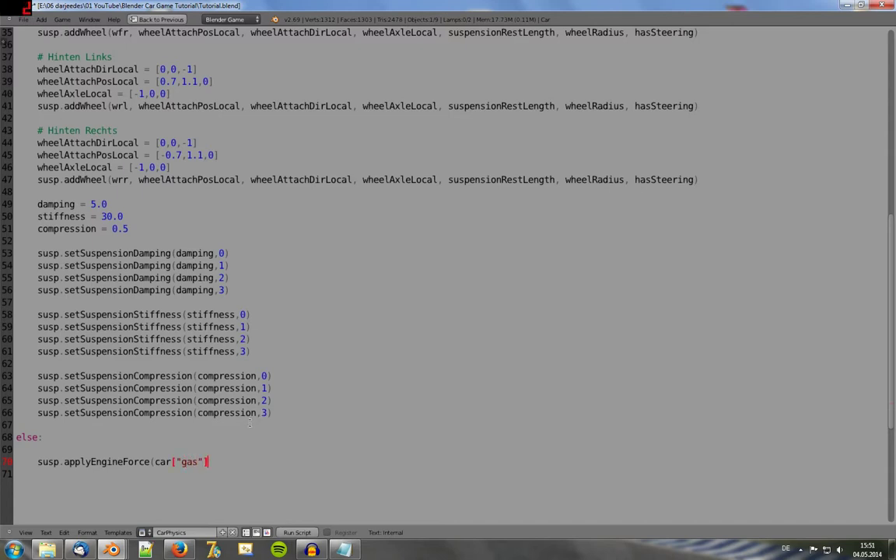
drag(208, 461, 83, 464)
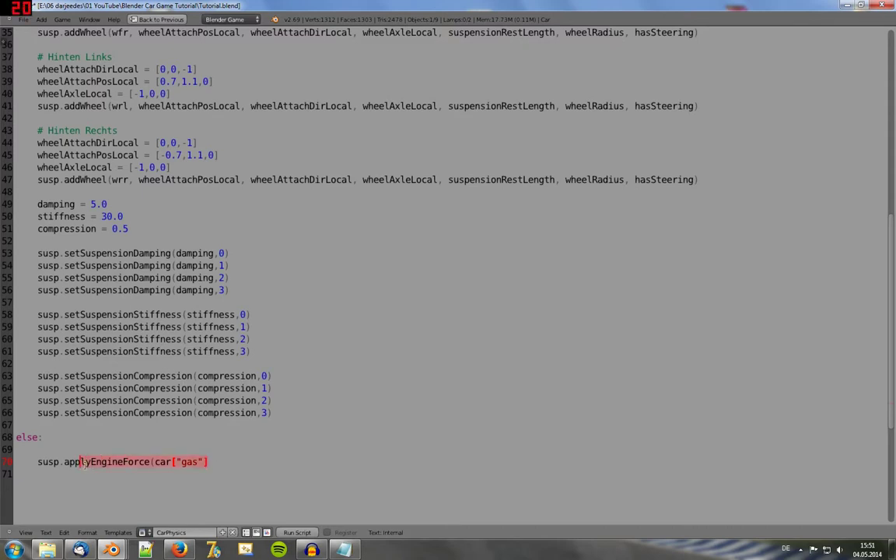
click(212, 463)
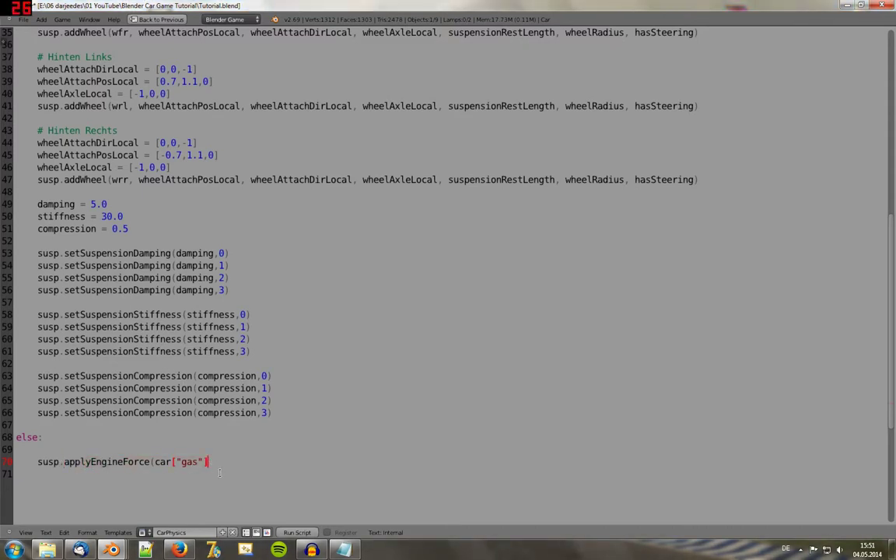
text(,)
text(0)
text())
Duplicate the engine force call so it drives wheels 2 and 3 on lines 70–71.
drag(223, 461, 36, 461)
key(ctrl+c)
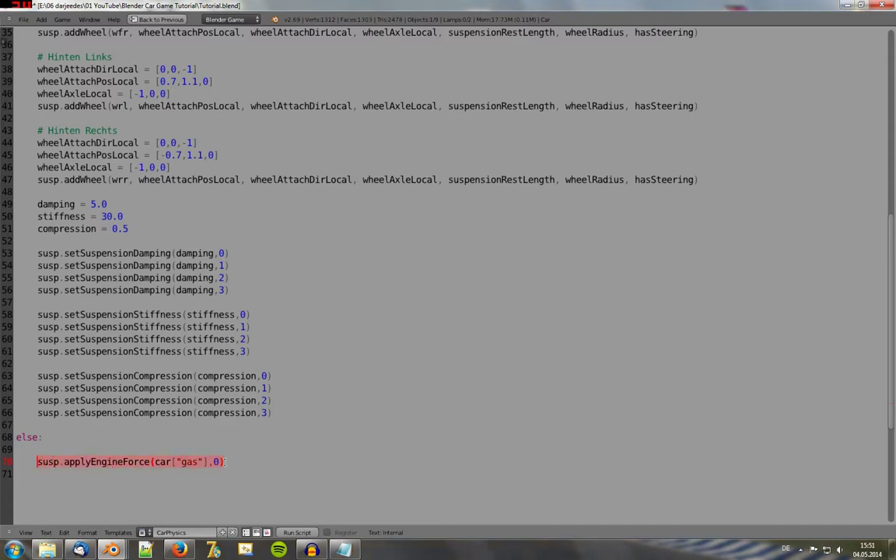
click(224, 461)
key(Return)
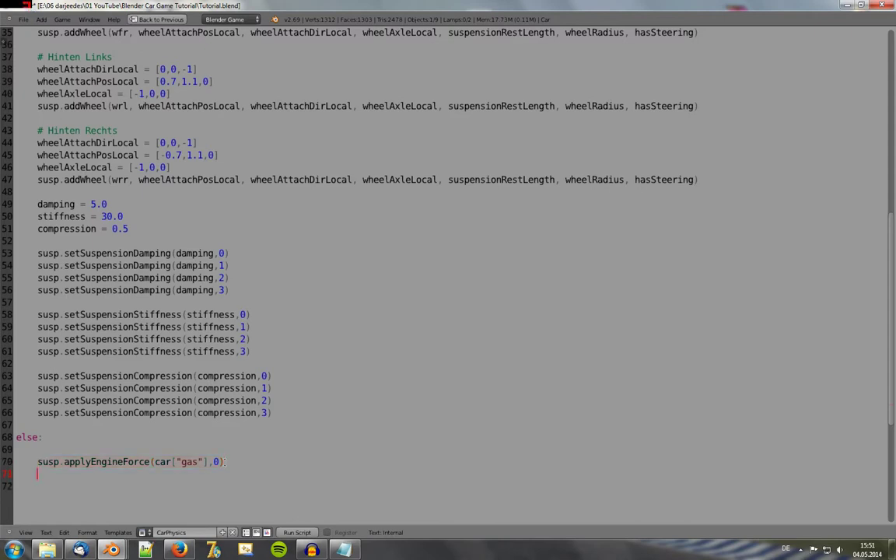
key(ctrl+v)
key(Left)
key(BackSpace)
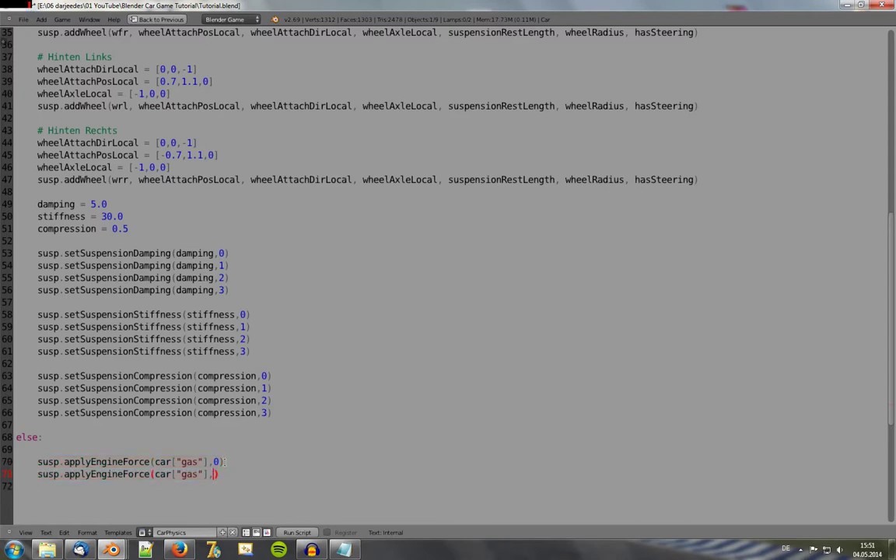
key(Up)
key(Delete)
text(2)
key(Down)
text(3)
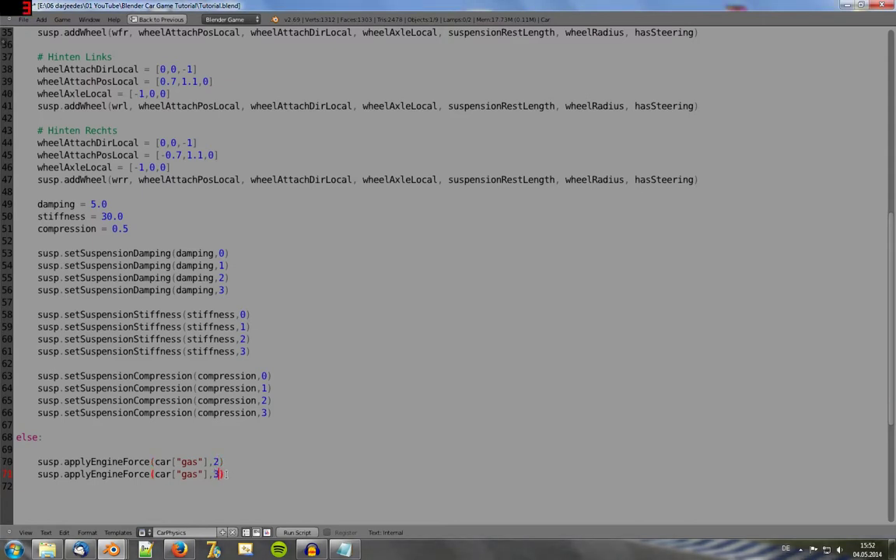
key(End)
Add a braking call susp.applyBraking(car["bremse"],0) below the engine force lines.
key(Return)
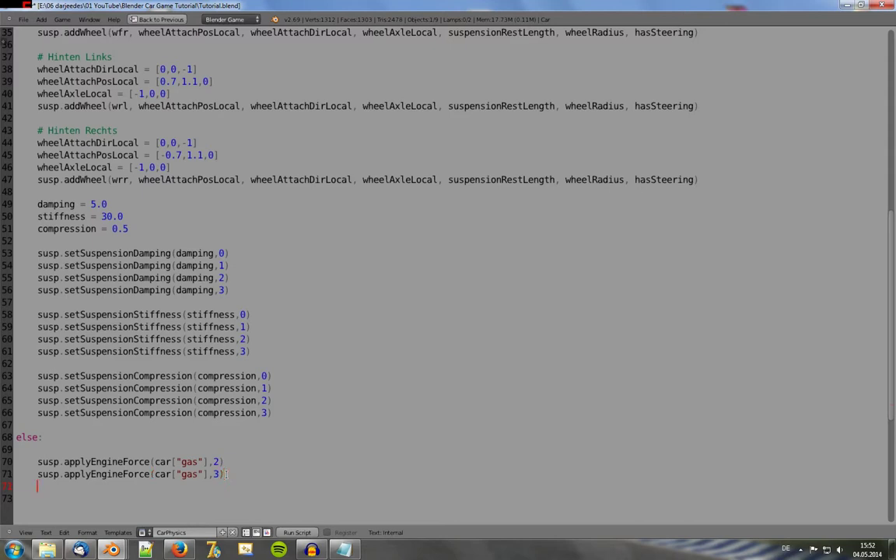
key(Return)
text(susp.ap)
text(plyBrakin)
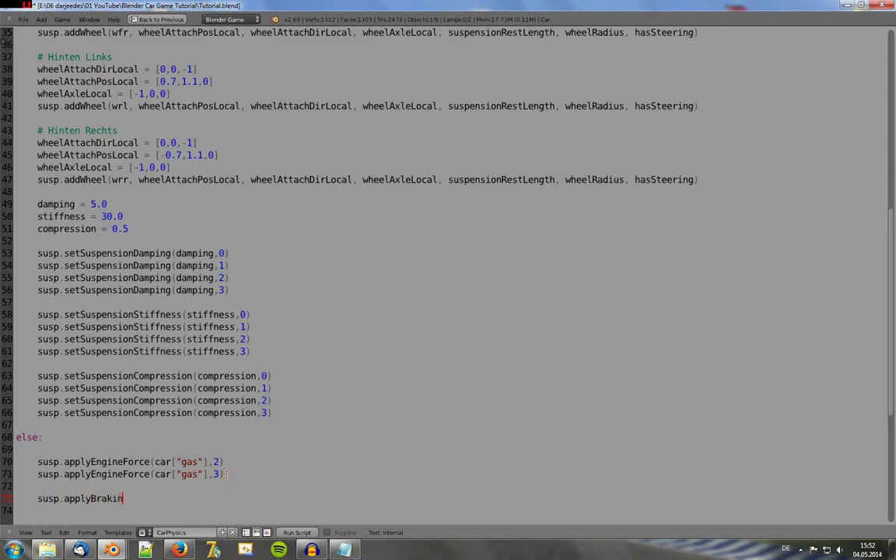
text(g()
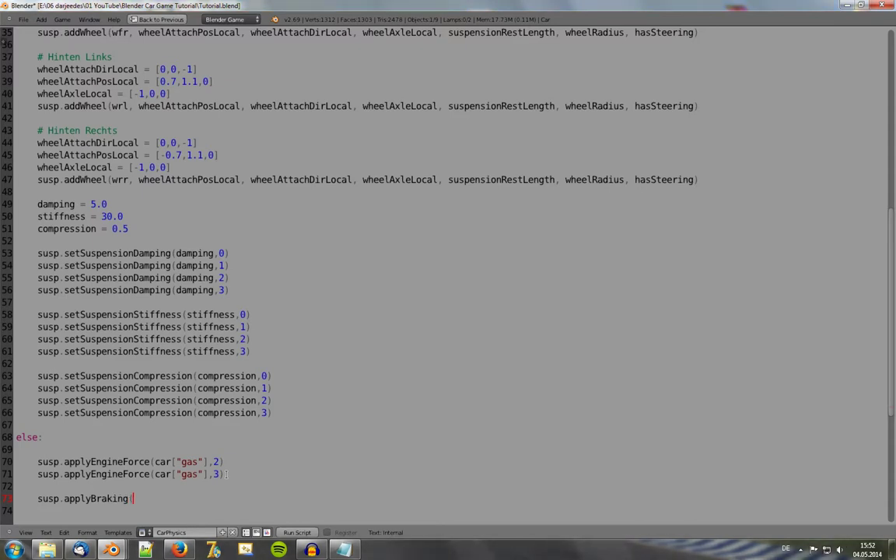
text(car[]"")
key(Left)
text(bremse)
key(End)
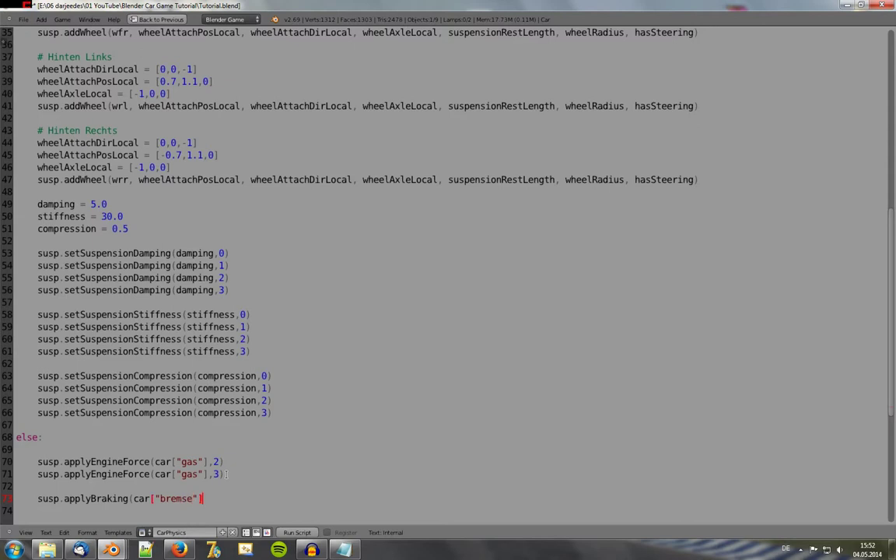
text(,)
text(0)
text())
Copy the braking call onto the following lines, through line 76.
key(shift+Left)
key(shift+Left)
key(shift+Left)
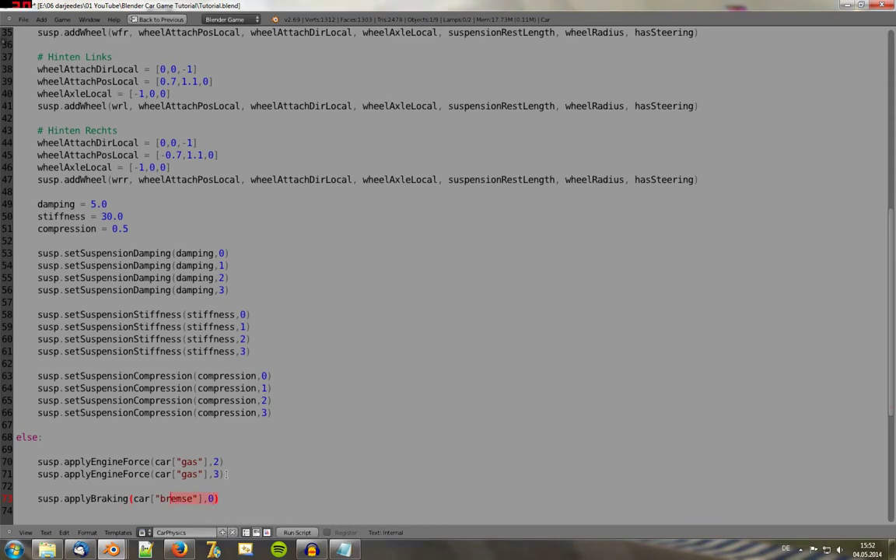
key(shift+Left)
key(shift+Left)
key(shift+Left)
key(shift+Left)
key(shift+Left)
key(shift+Left)
key(shift+Left)
key(ctrl+c)
key(End)
key(Return)
key(ctrl+v)
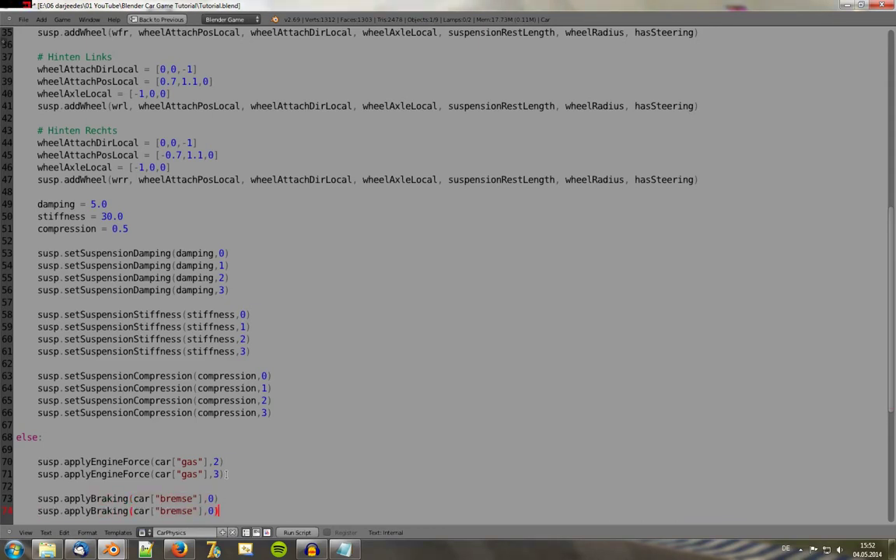
key(Return)
key(ctrl+v)
scroll(227, 474, down, 7)
key(ctrl+v)
key(BackSpace)
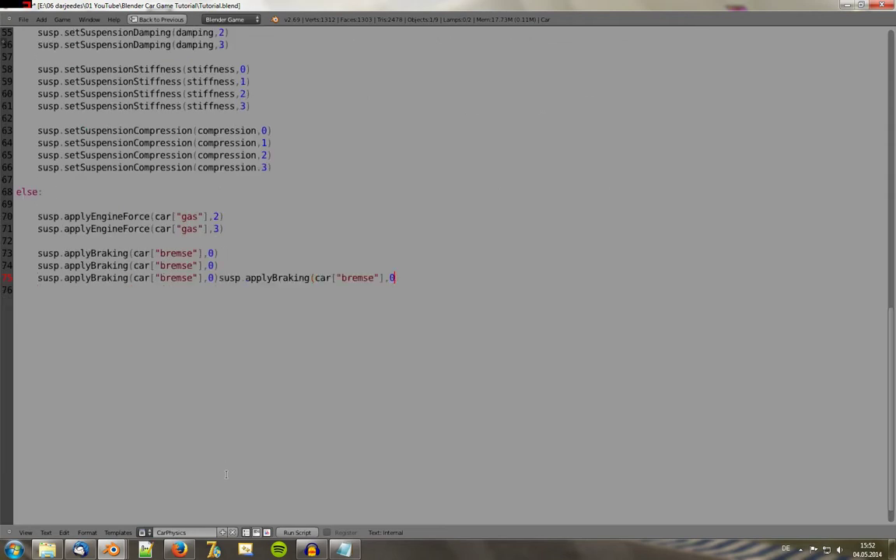
key(BackSpace)
key(BackSpace)
key(BackSpace)
key(BackSpace)
key(BackSpace)
key(BackSpace)
key(BackSpace)
key(BackSpace)
key(BackSpace)
key(BackSpace)
key(BackSpace)
key(Return)
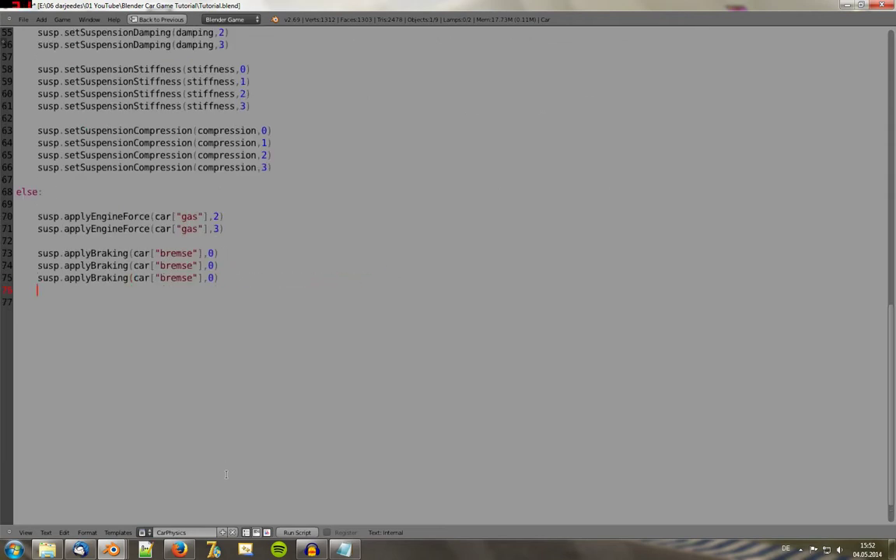
key(ctrl+v)
Set the copied braking calls' wheel indices to 1, 2 and 3.
key(Up)
key(Up)
key(Left)
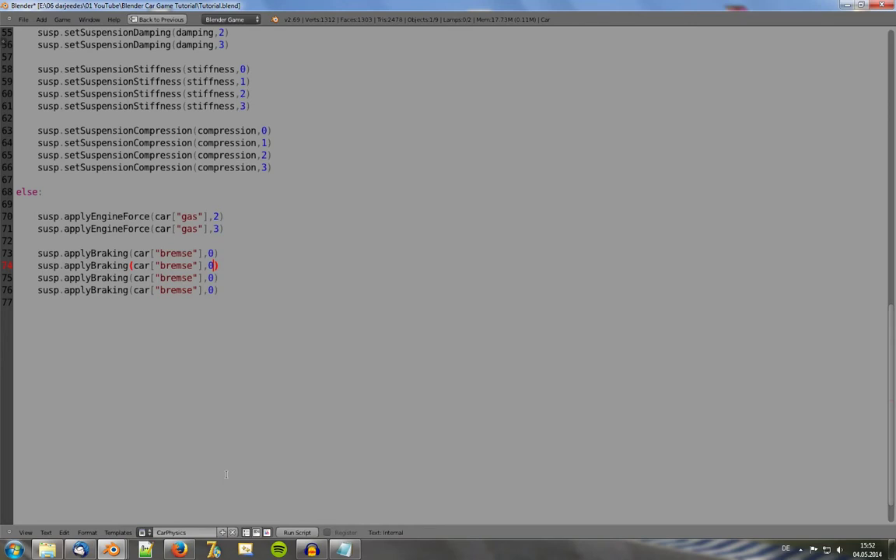
key(BackSpace)
text(1)
key(Down)
key(BackSpace)
text(3)
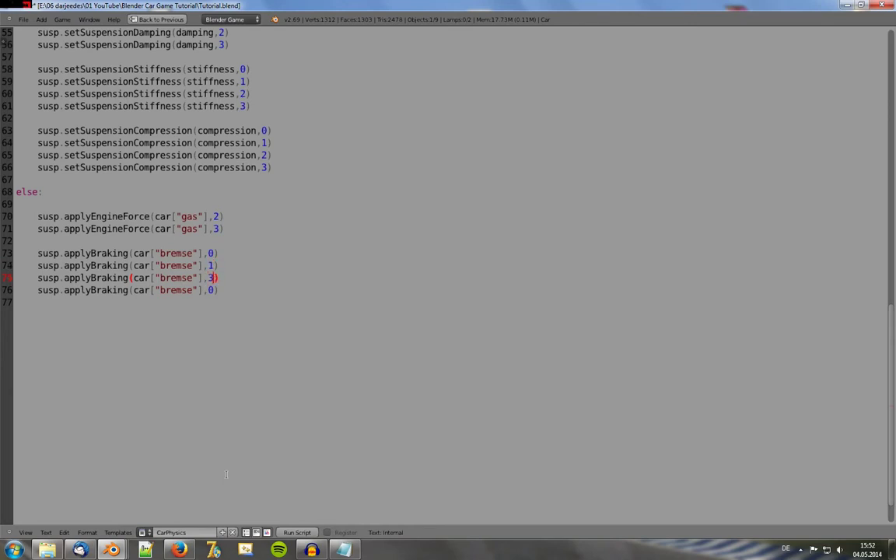
key(BackSpace)
text(2)
key(Down)
key(BackSpace)
text(3)
key(Up)
key(Left)
key(Left)
Scale the wheel 2 and wheel 3 braking by *0.25 on lines 75 and 76.
text(/)
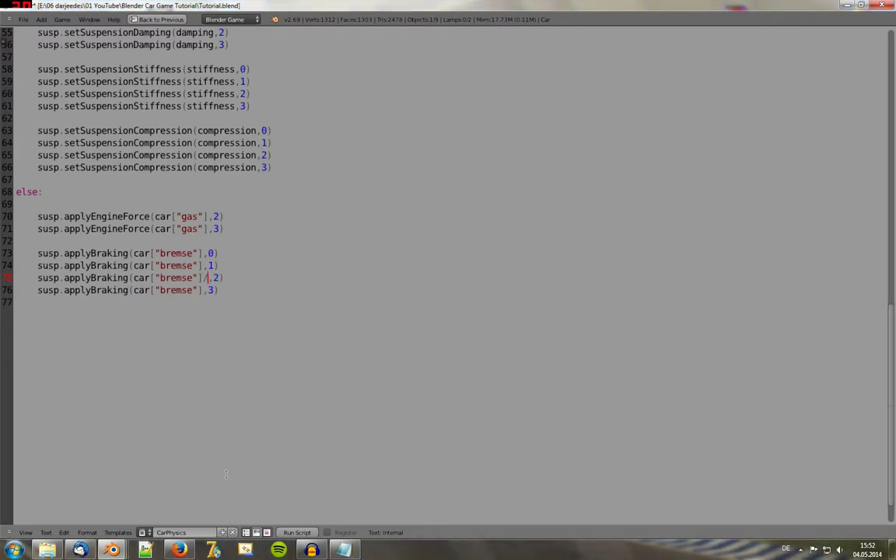
text(5)
key(Left)
key(Left)
key(Down)
key(Up)
key(Delete)
key(Delete)
text(*)
text(0.)
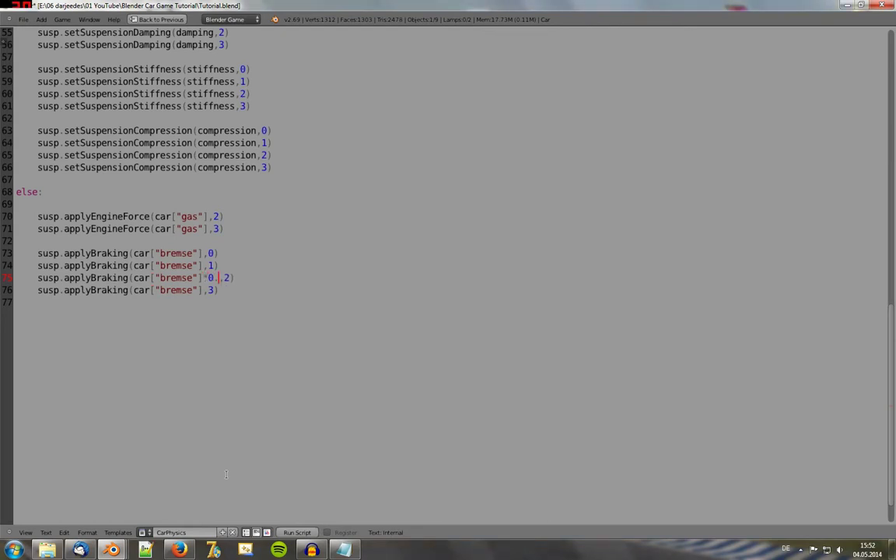
text(25)
key(Down)
key(Left)
key(Left)
text(*)
text(0.25)
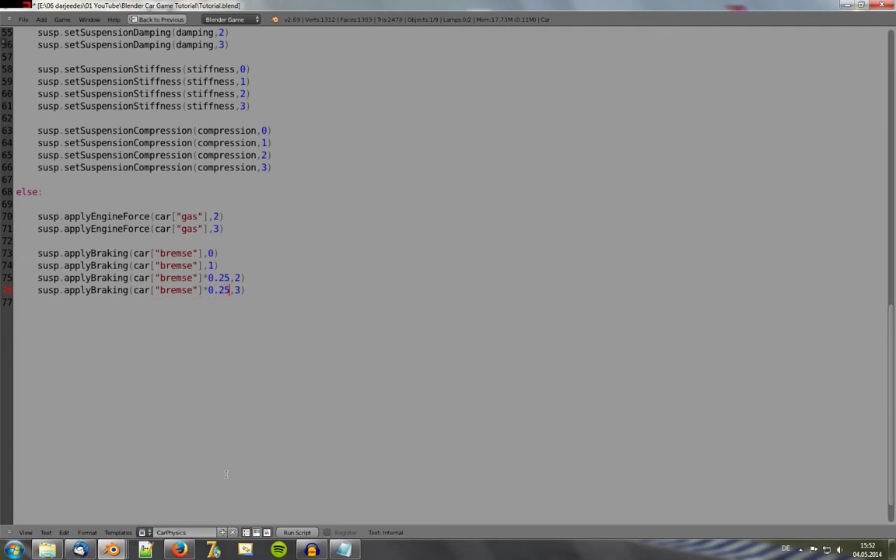
key(Up)
key(Left)
Save the blend file over the existing one and return to the normal layout.
key(ctrl+s)
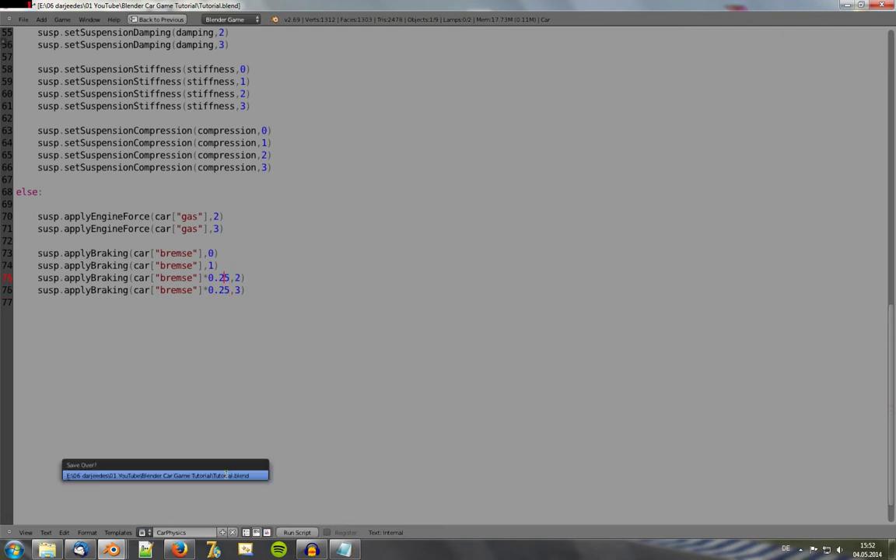
click(226, 474)
key(ctrl+Up)
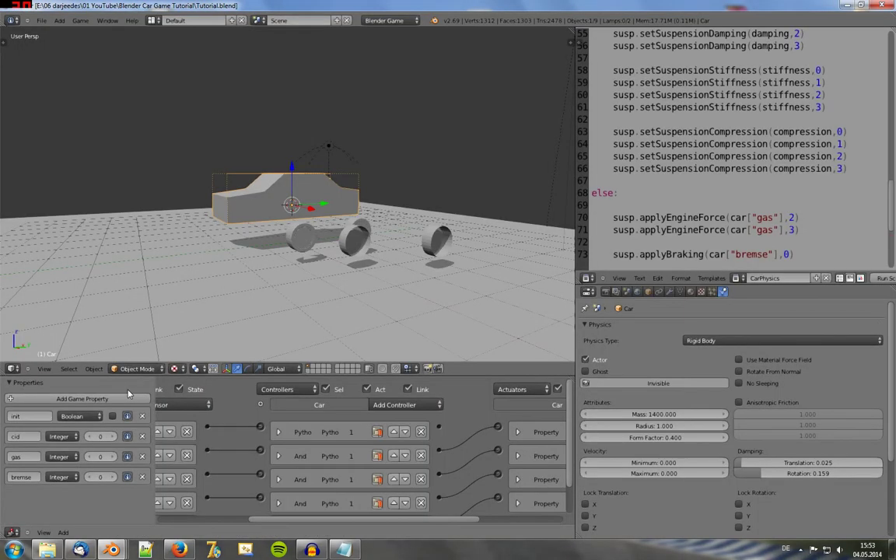
middle_drag(361, 232, 280, 280)
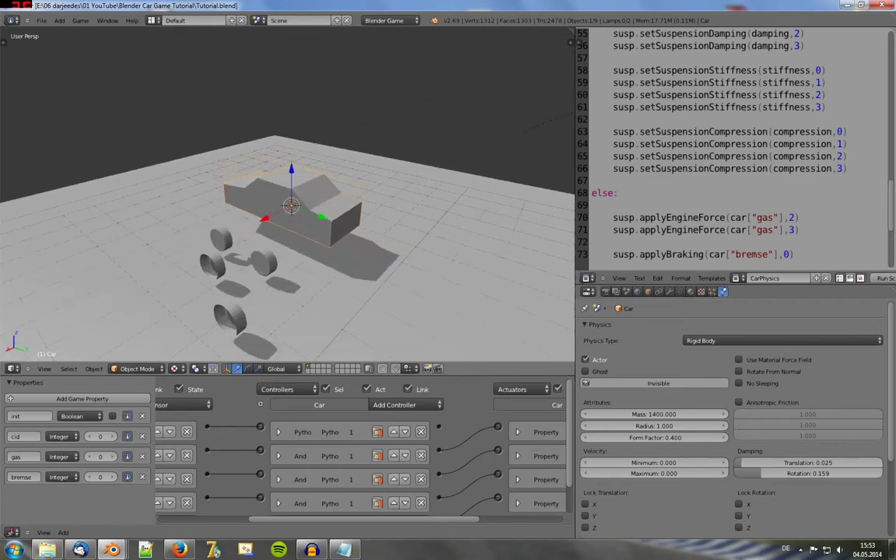
Test-drive the car and read the console's "name 'susp' is not defined" error for line 70.
key(p)
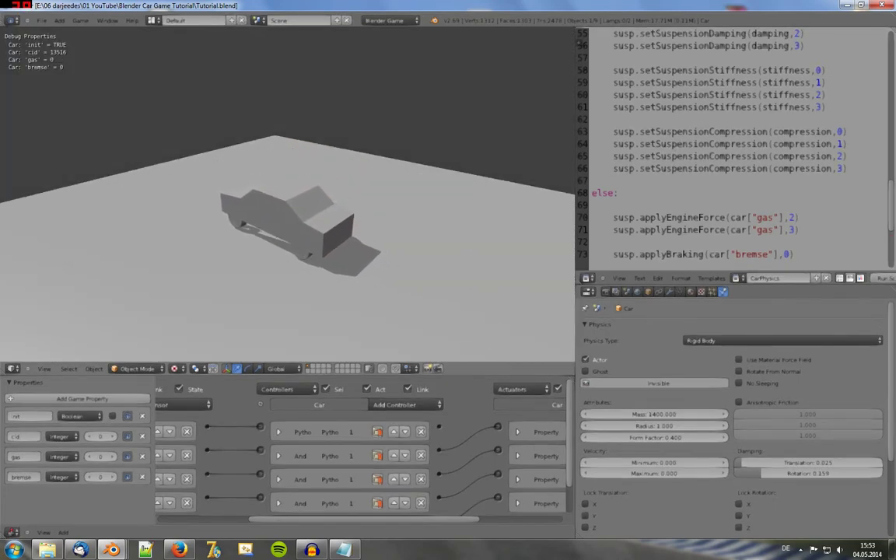
key(Up)
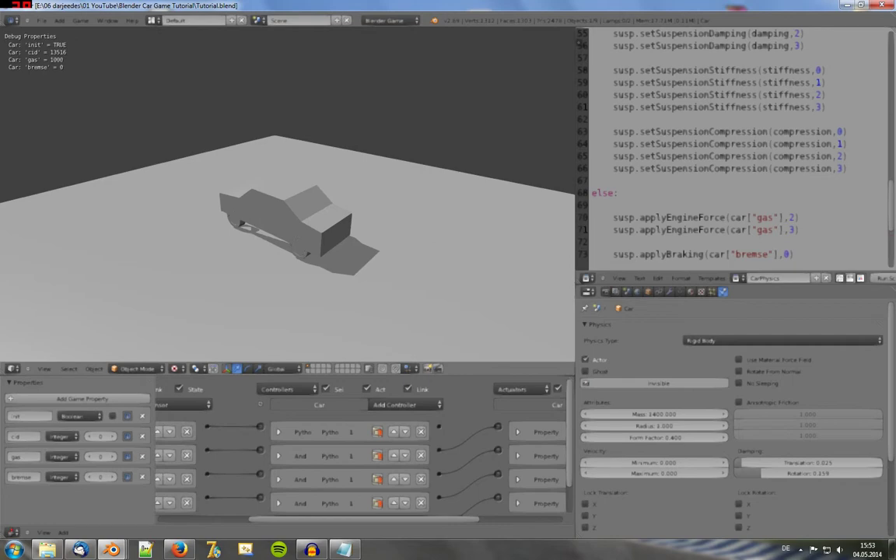
key(Escape)
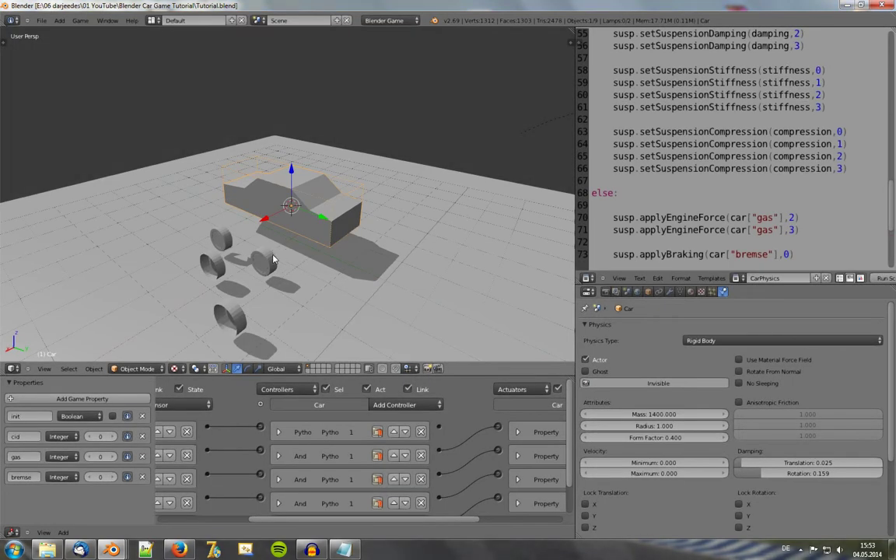
mouse_move(112, 550)
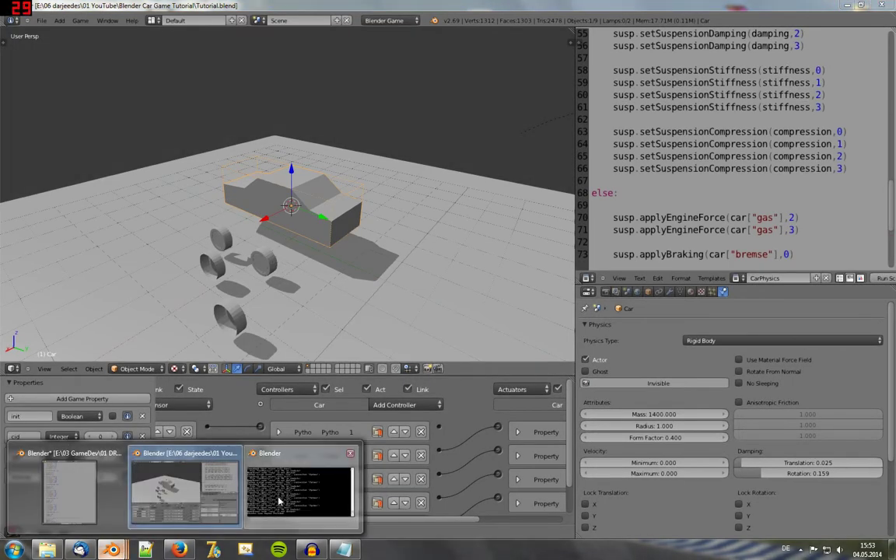
click(279, 502)
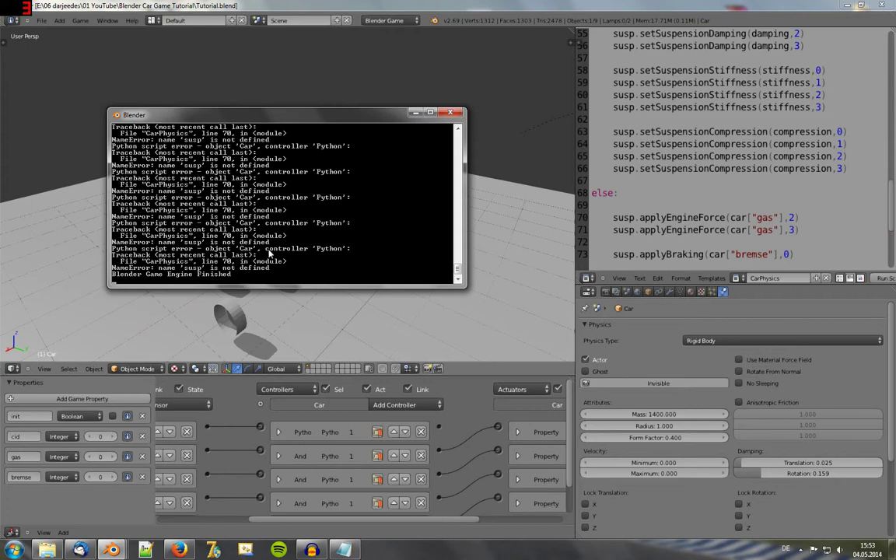
click(658, 169)
key(ctrl+Up)
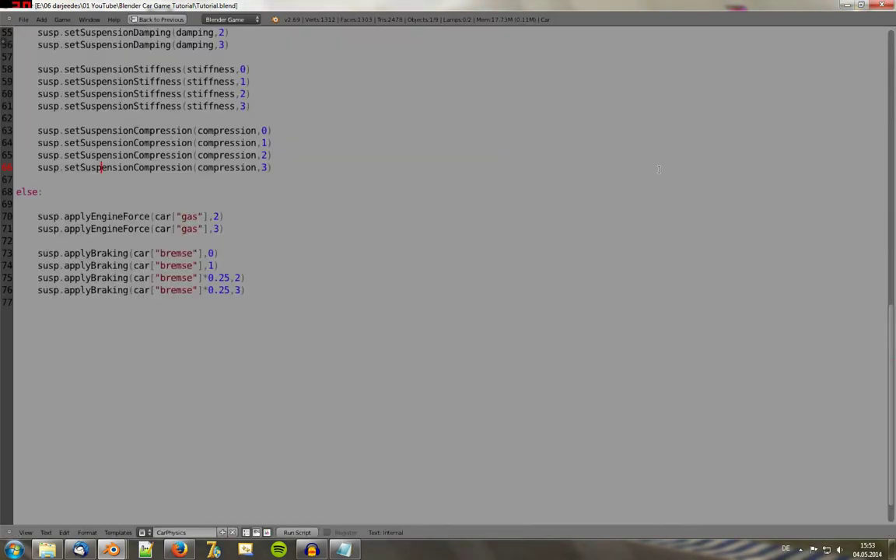
scroll(467, 195, up, 4)
scroll(389, 210, up, 10)
scroll(323, 223, up, 3)
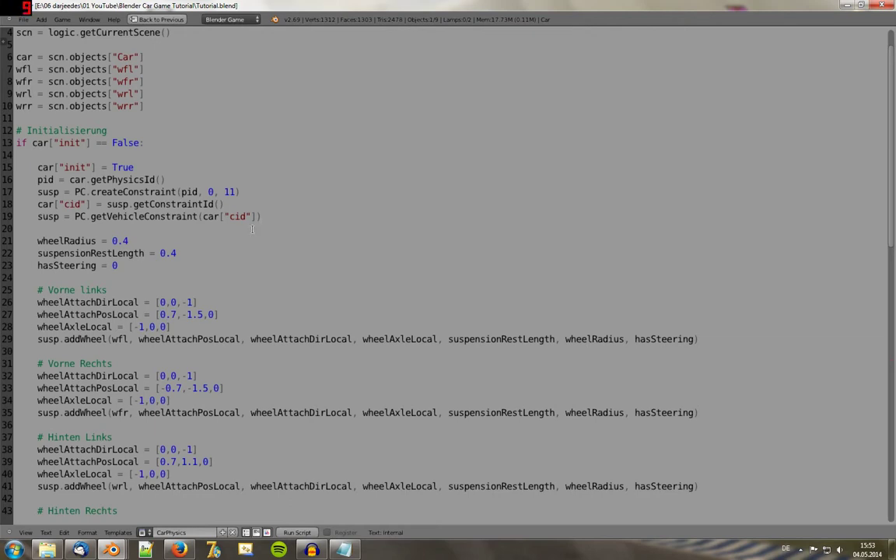
scroll(249, 229, up, 1)
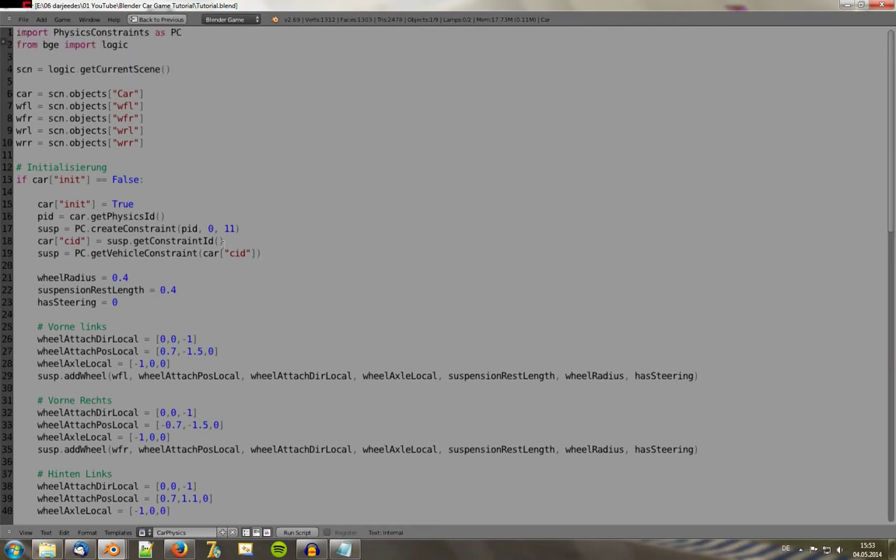
scroll(189, 225, down, 1)
double_click(58, 216)
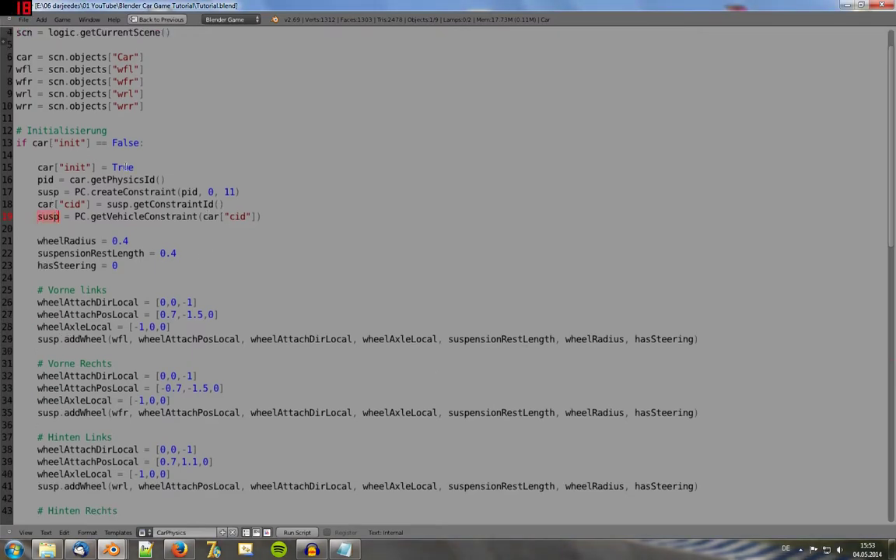
scroll(124, 179, down, 4)
scroll(132, 225, down, 8)
scroll(138, 268, down, 3)
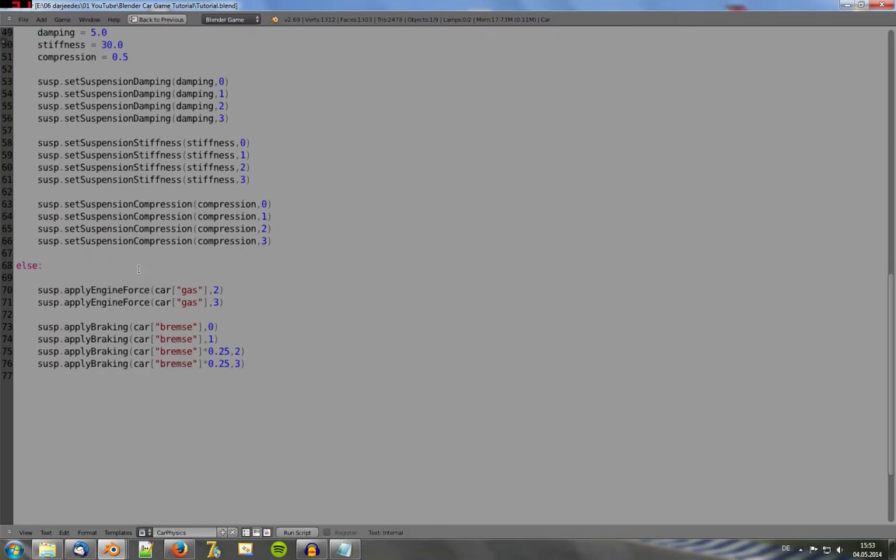
drag(39, 291, 193, 363)
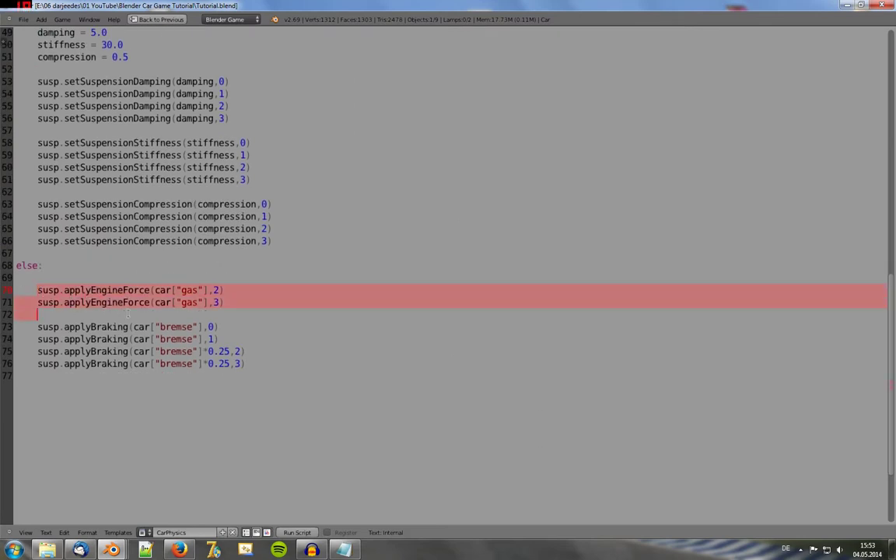
click(63, 329)
scroll(70, 323, up, 6)
scroll(104, 315, up, 5)
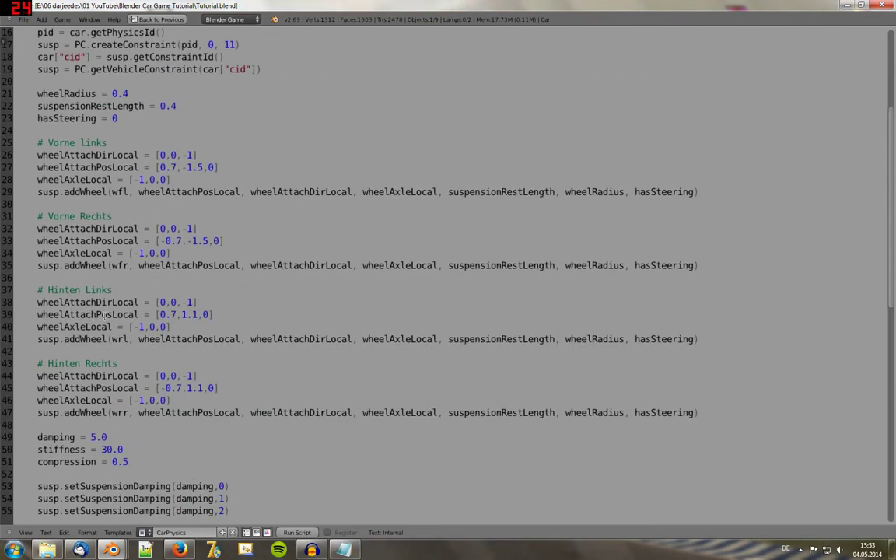
scroll(104, 315, up, 5)
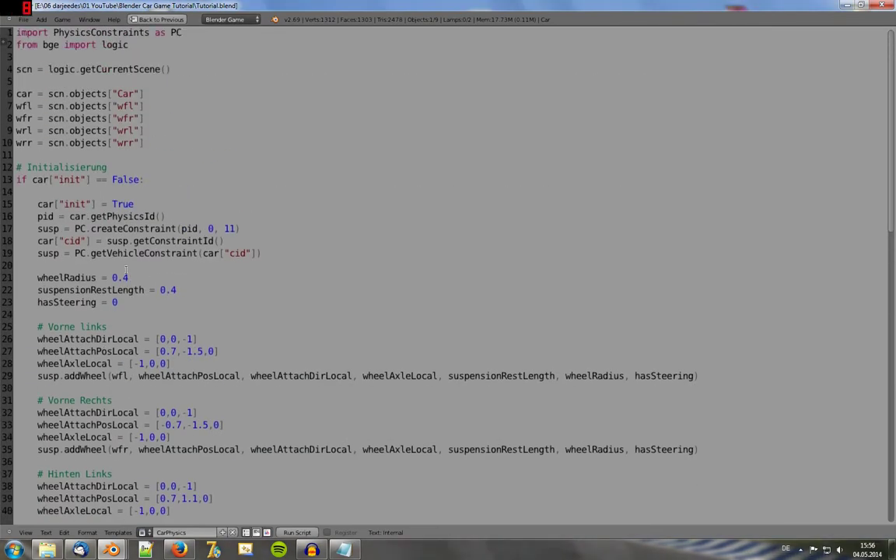
scroll(126, 270, down, 6)
scroll(116, 335, down, 11)
key(Right)
key(Right)
key(Right)
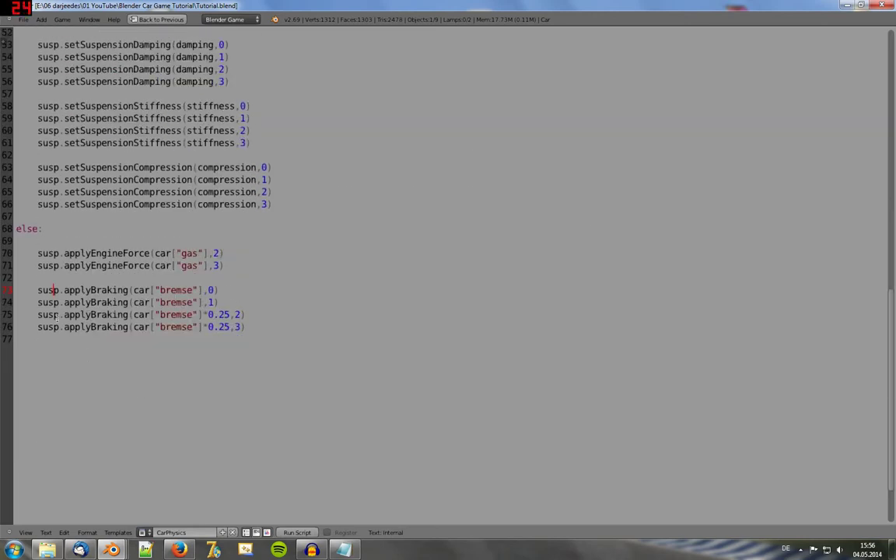
scroll(58, 316, up, 4)
scroll(58, 295, up, 9)
scroll(57, 272, up, 5)
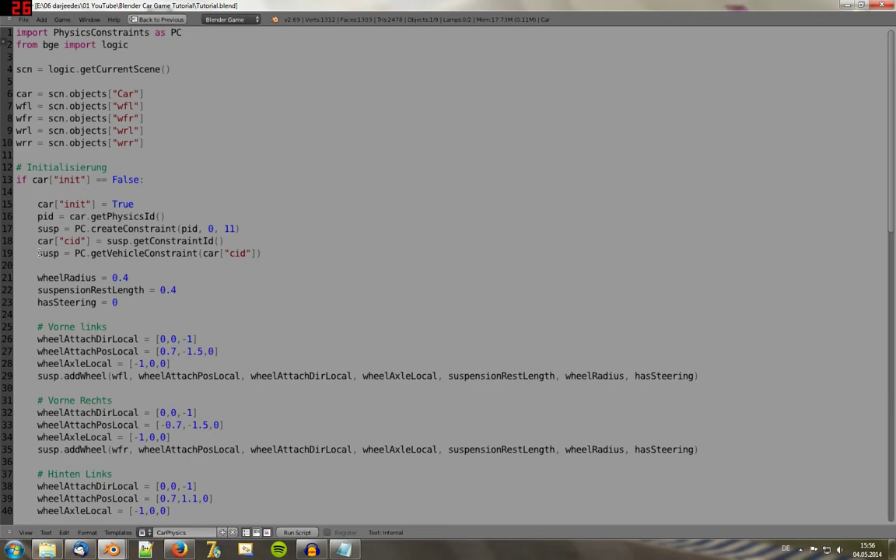
drag(36, 254, 261, 255)
key(ctrl+c)
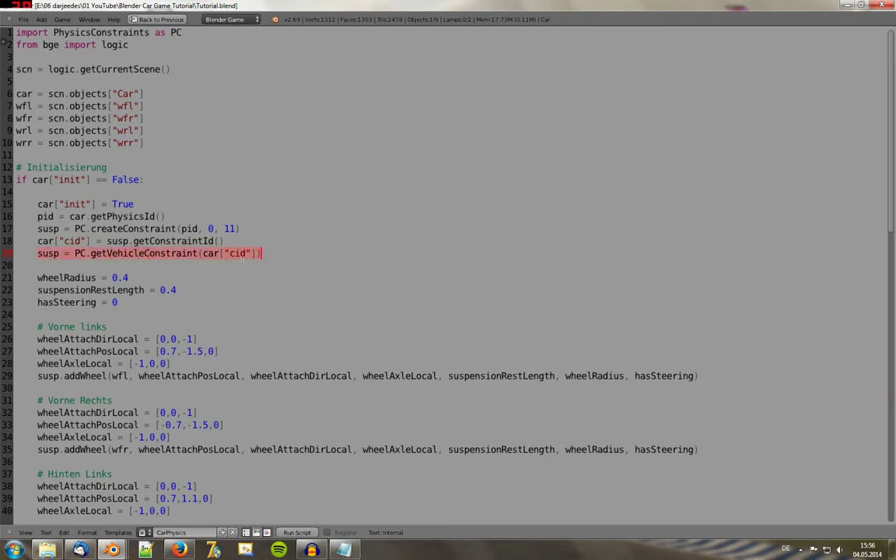
scroll(155, 257, down, 12)
scroll(109, 251, down, 5)
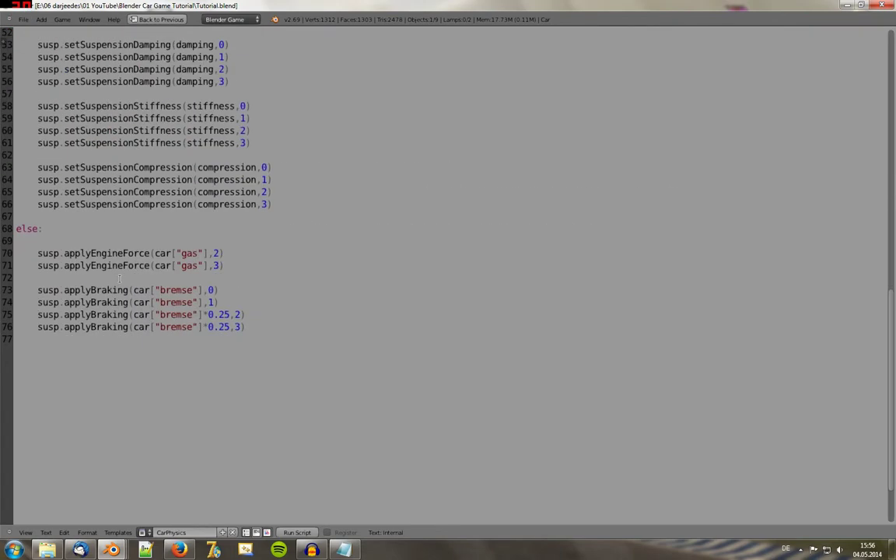
Paste susp = PC.getVehicleConstraint(car["cid"]) as line 70 at the start of the else block.
click(38, 253)
key(Return)
key(Return)
key(Up)
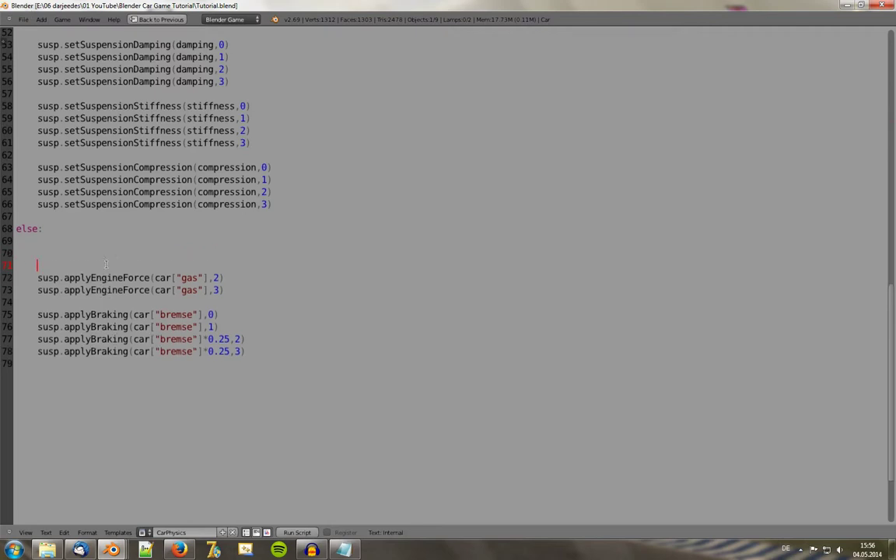
key(ctrl+v)
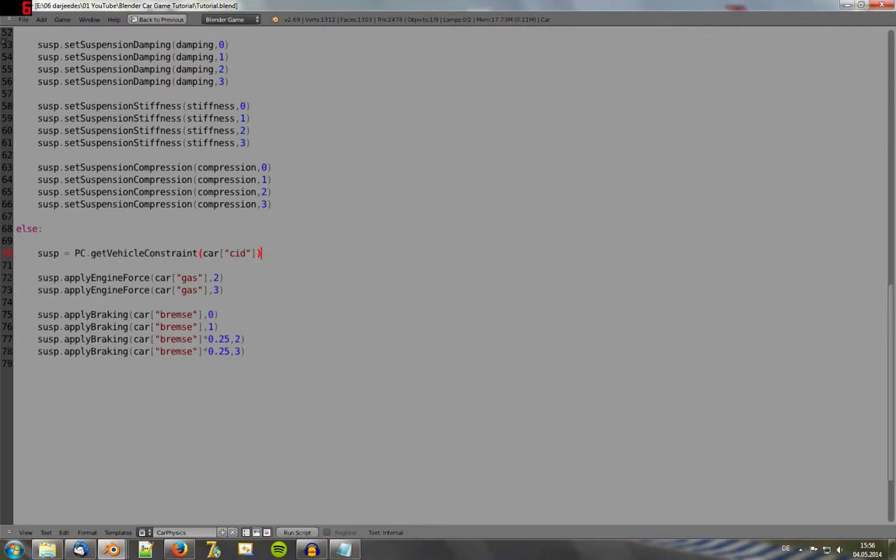
drag(230, 253, 241, 253)
key(End)
Save the blend file over the existing one and start the game.
key(ctrl+s)
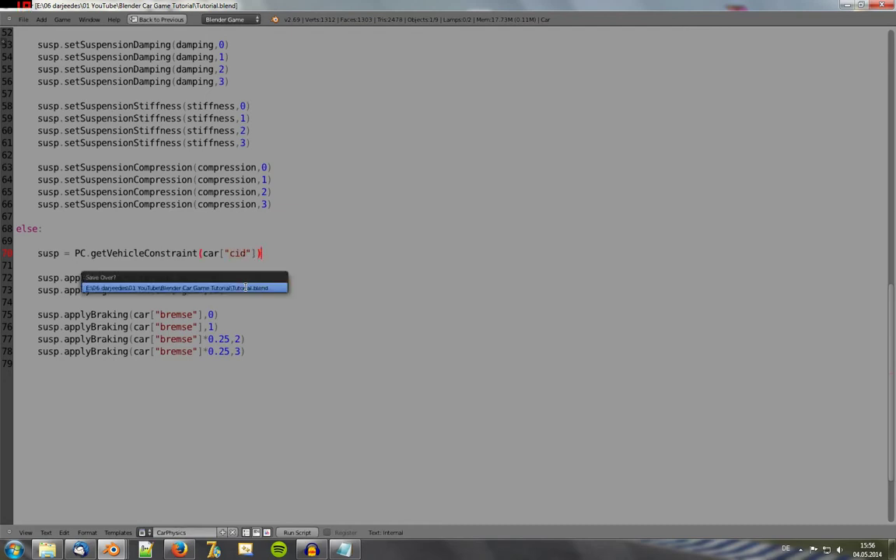
click(246, 288)
key(ctrl+Up)
key(p)
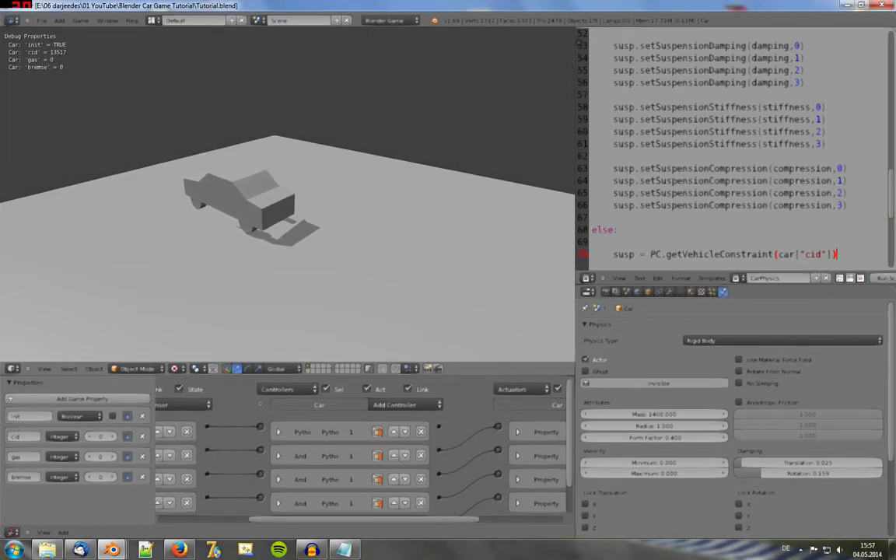
Accelerate briefly, then stop the test run.
key(Up)
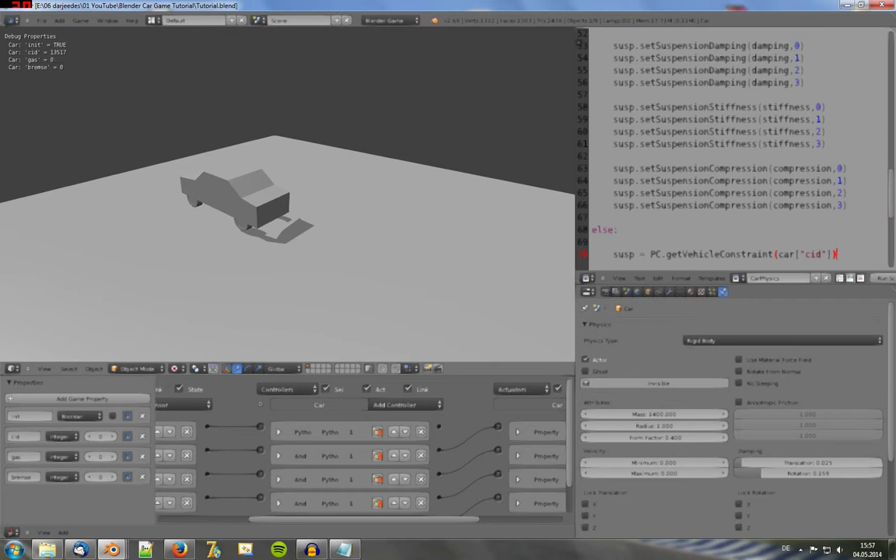
key(Escape)
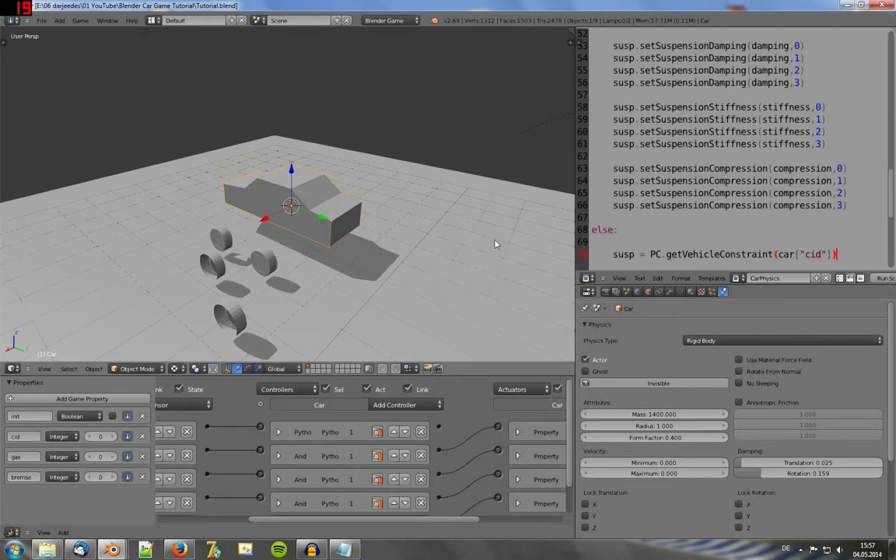
scroll(759, 187, down, 5)
scroll(759, 187, up, 1)
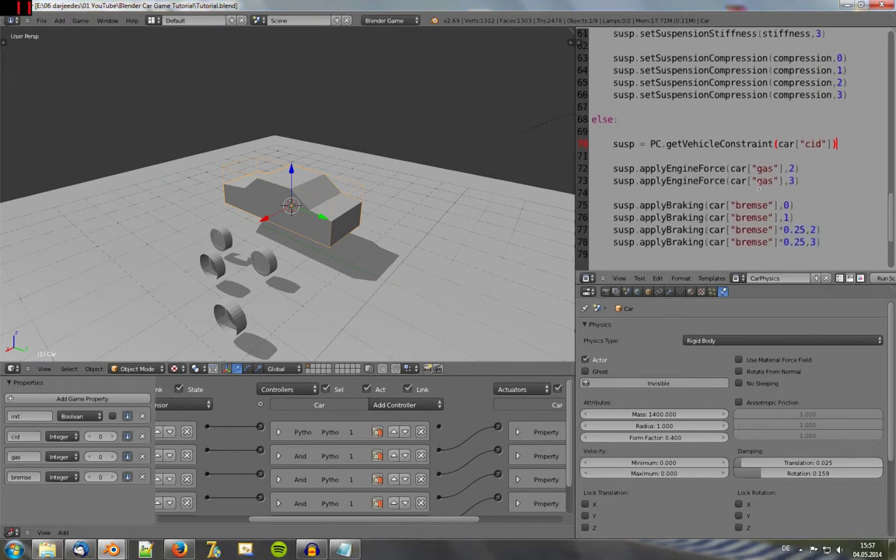
Append *10 to car["gas"] on the engine force lines 72 and 73.
click(781, 168)
text(*10)
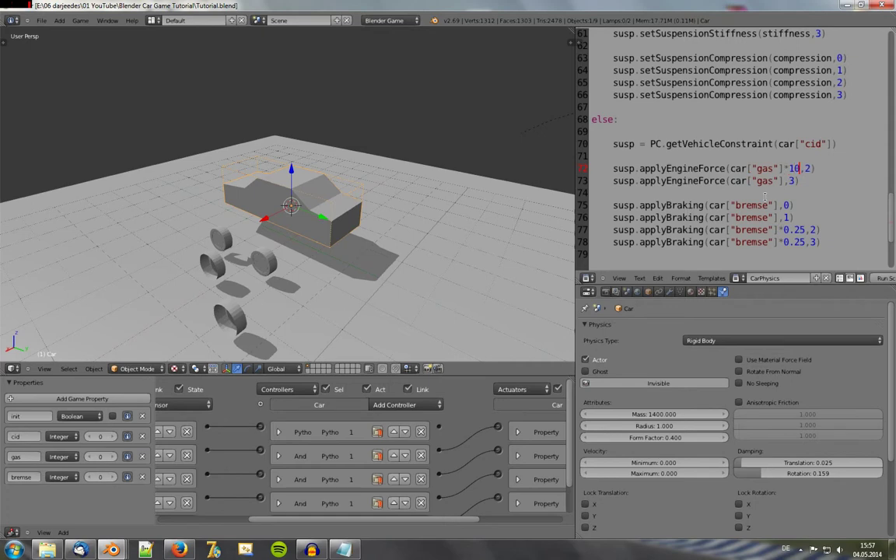
key(Down)
text(*10)
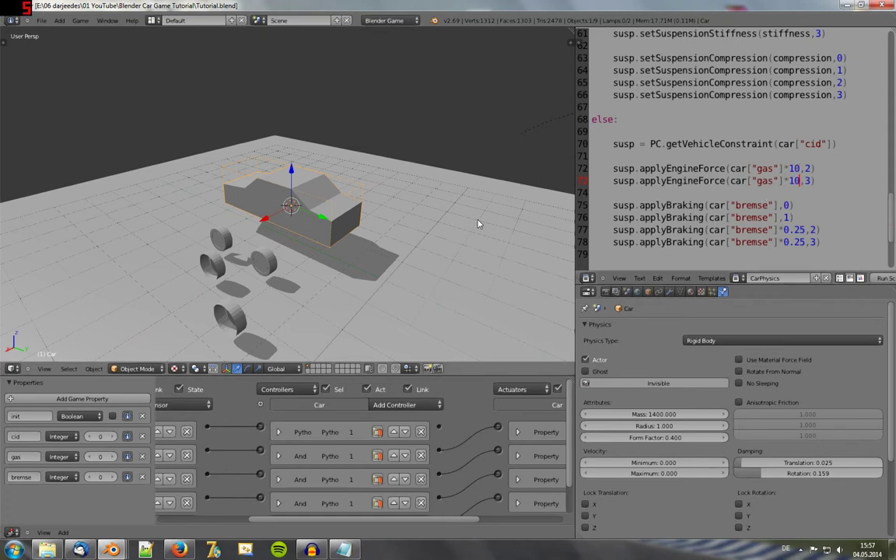
Select the ground plane and scale it about 4.23 times along the Y axis.
right_click(424, 274)
scroll(379, 270, down, 3)
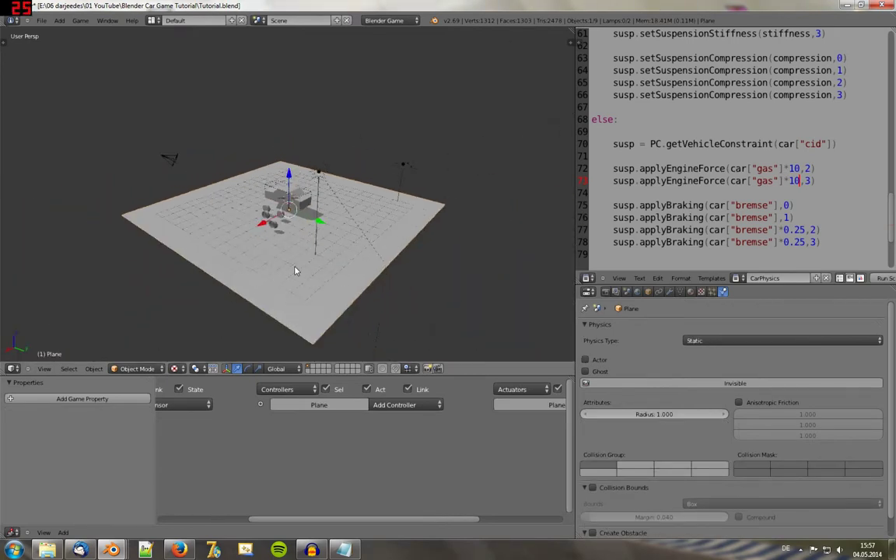
middle_drag(296, 270, 310, 269)
key(s)
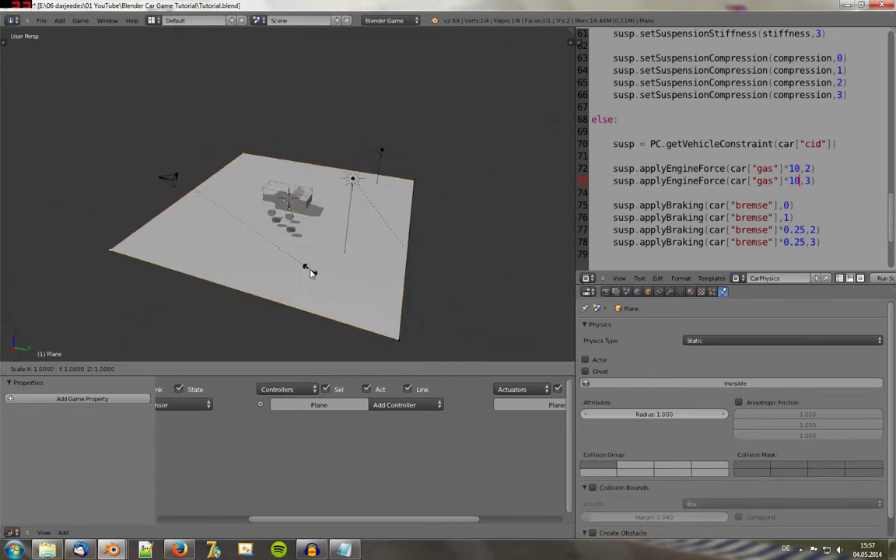
key(Escape)
key(Tab)
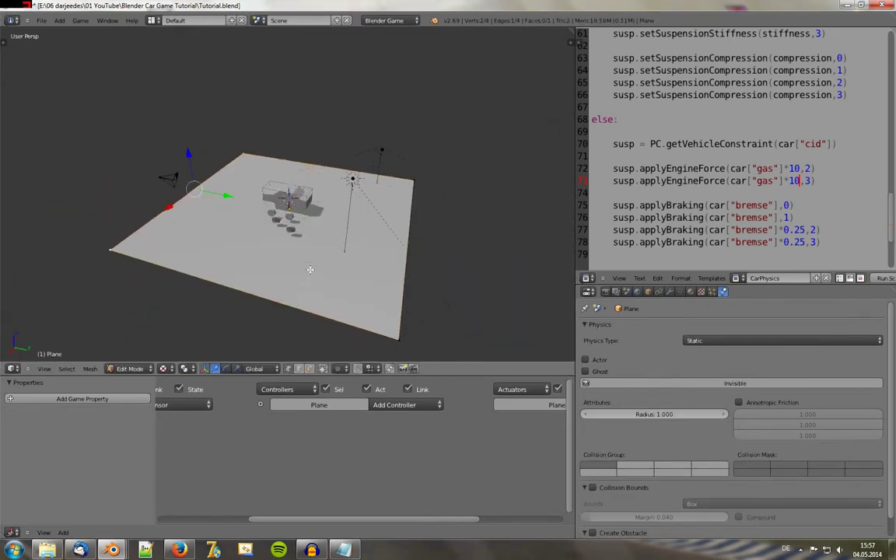
key(s)
key(Escape)
key(s)
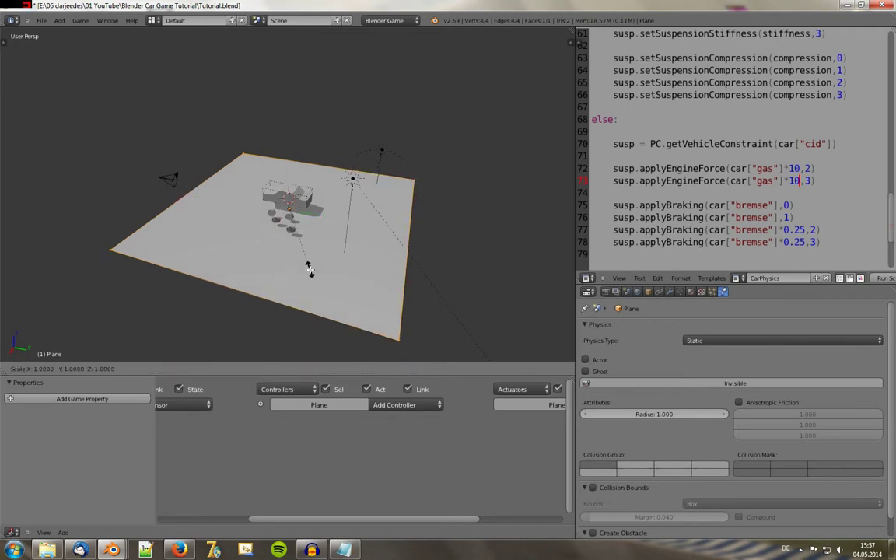
key(y)
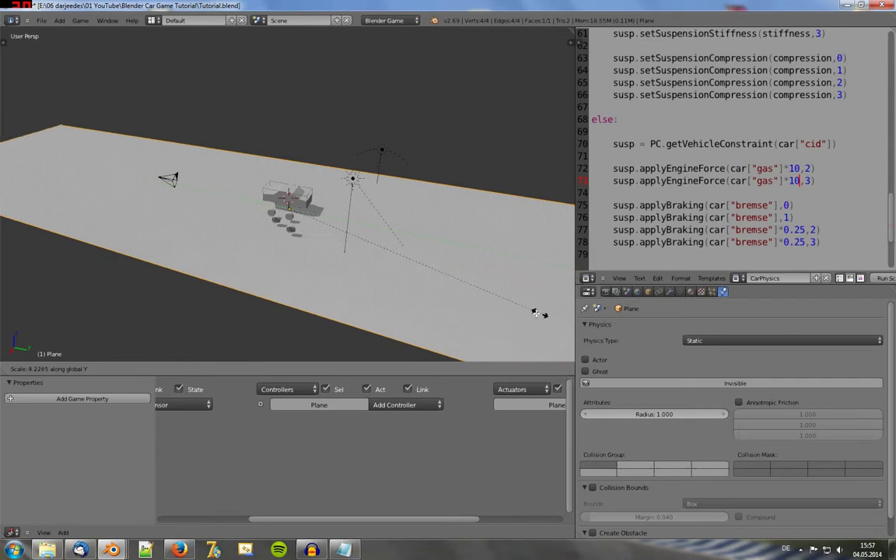
click(536, 314)
key(Tab)
Test-drive the car along the longer plane, accelerating and braking.
mouse_move(361, 241)
middle_down()
mouse_move(341, 261)
mouse_move(350, 280)
middle_up()
scroll(316, 276, up, 2)
scroll(316, 276, up, 3)
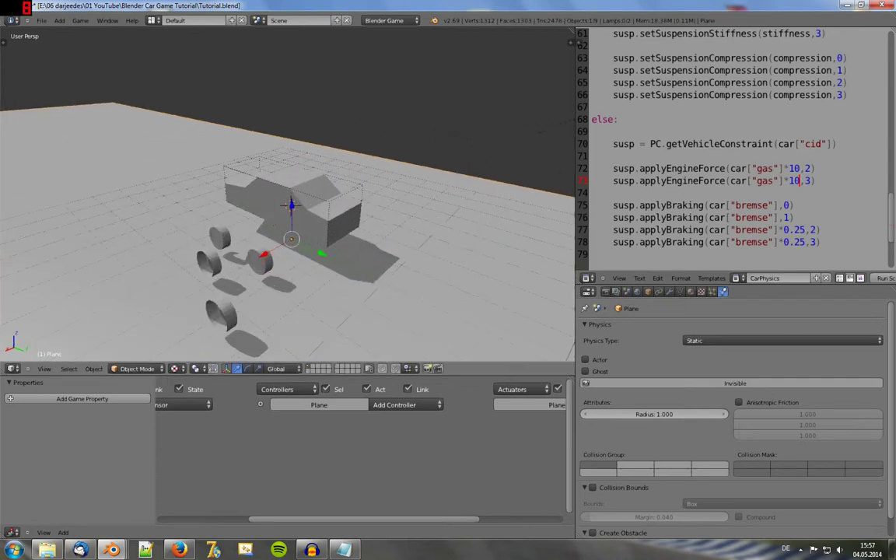
key(p)
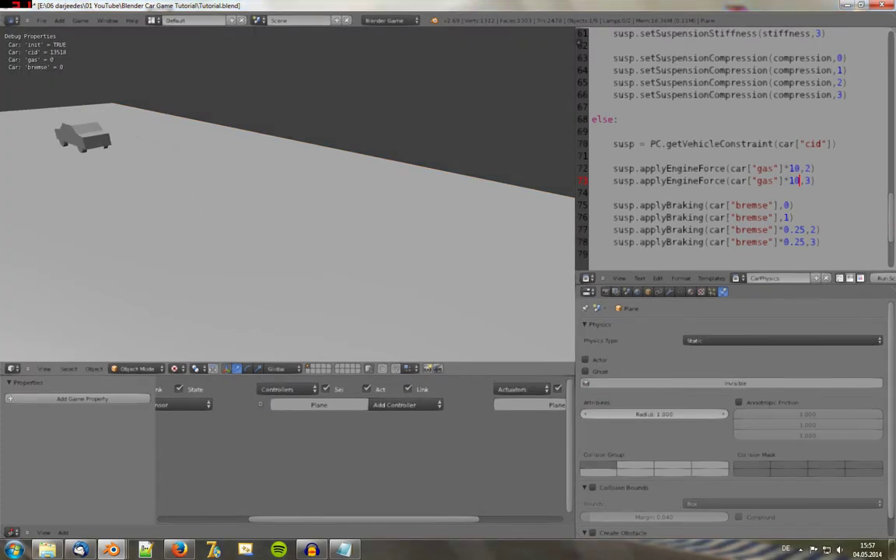
key(Up)
key(space)
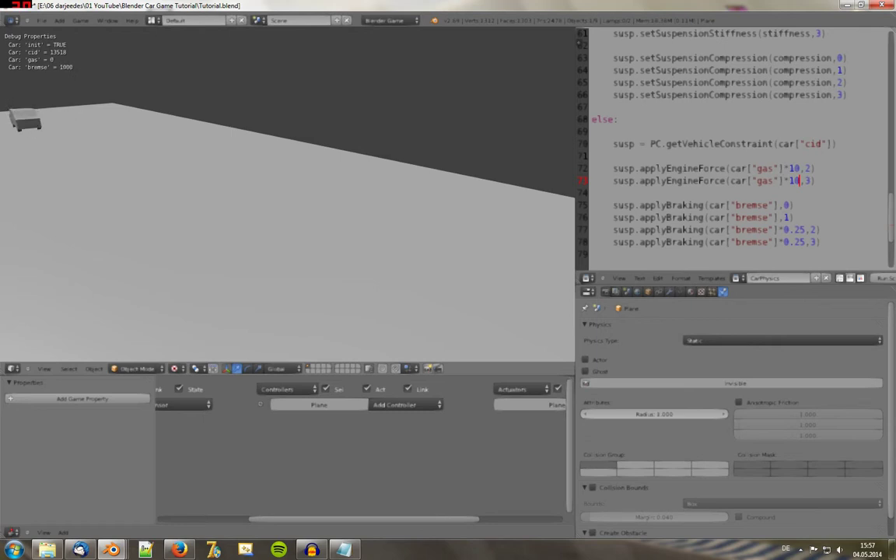
key(Up)
key(Escape)
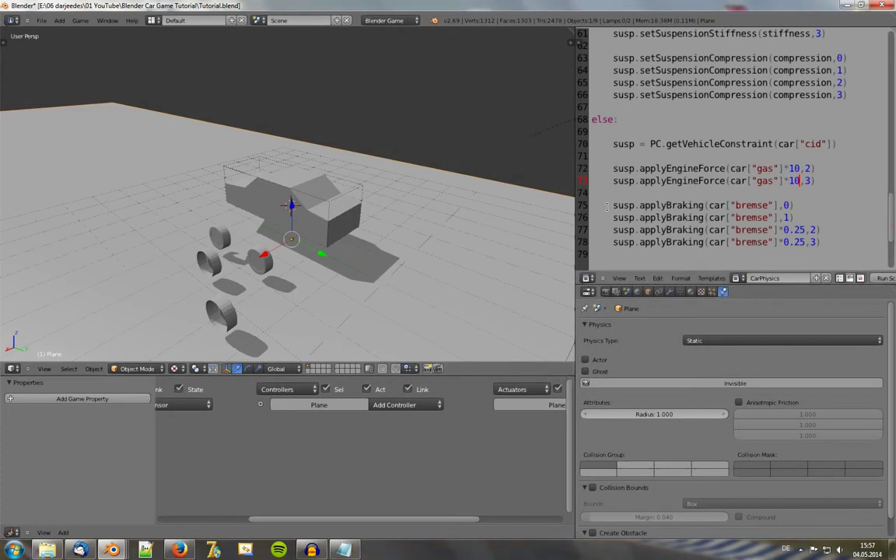
Run a second short test, then maximize the CarPhysics script.
click(734, 205)
key(p)
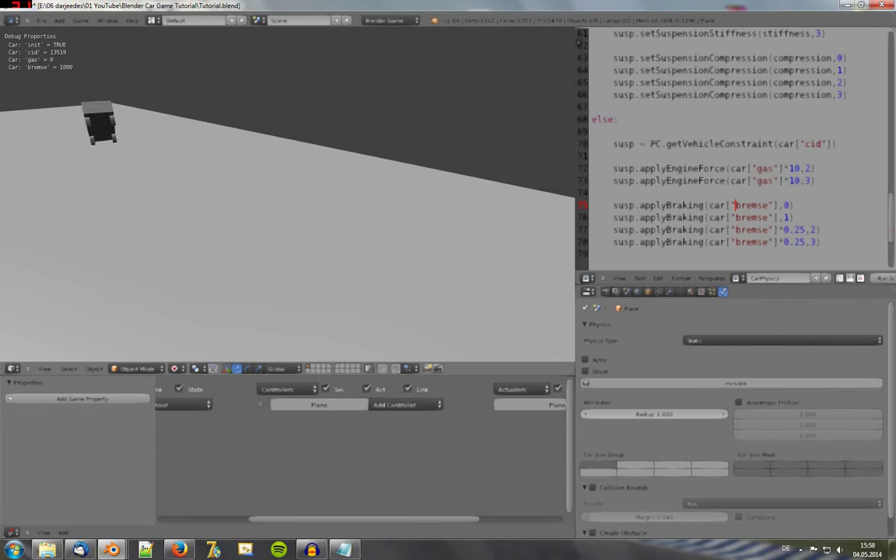
key(Escape)
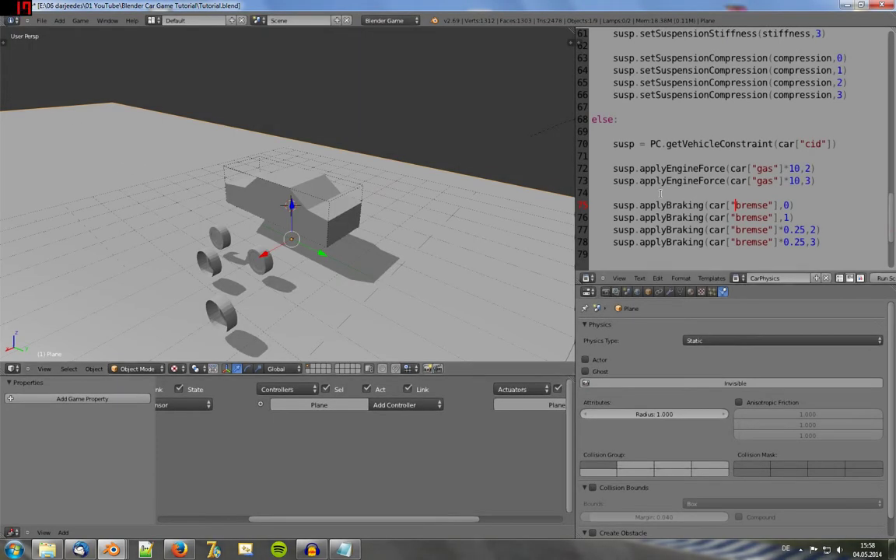
click(644, 193)
key(ctrl+Up)
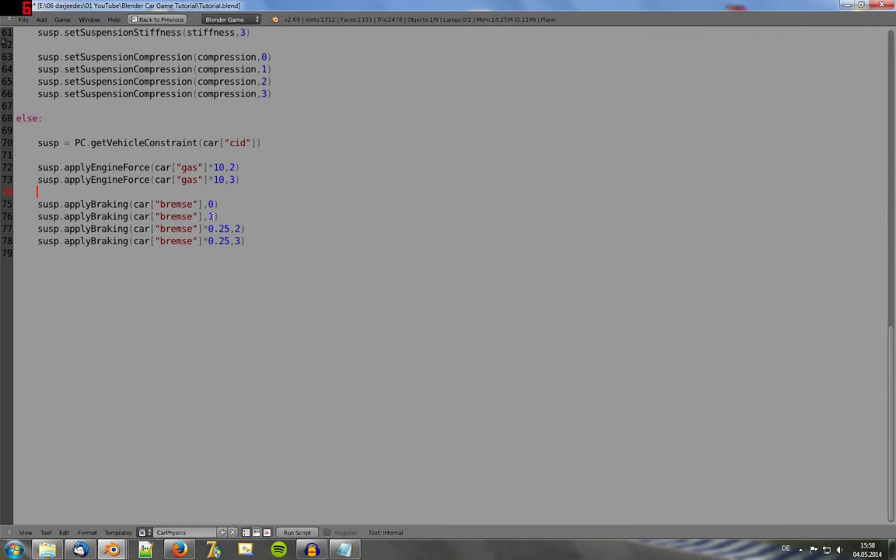
Add an 'influence = 0.5' variable after the compression value in the script.
scroll(195, 228, up, 5)
scroll(194, 228, up, 1)
scroll(194, 228, up, 3)
scroll(156, 264, down, 1)
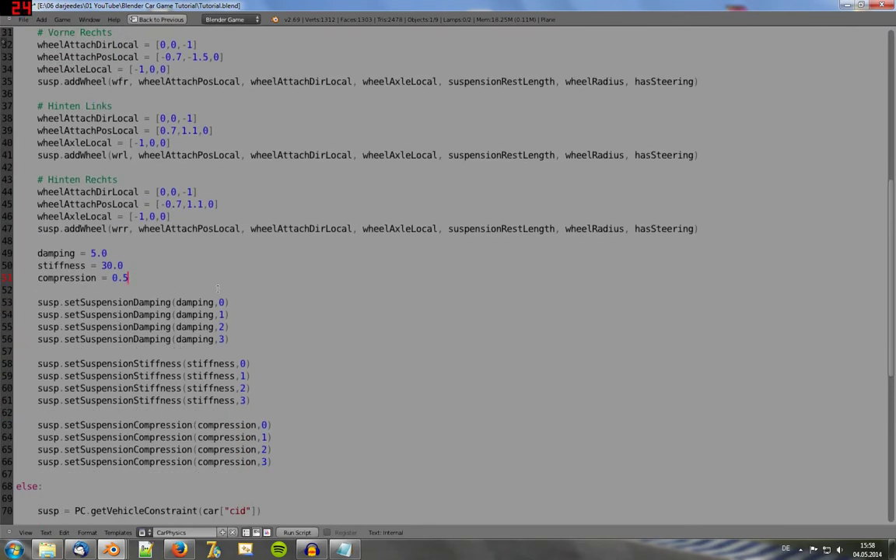
key(Return)
key(Return)
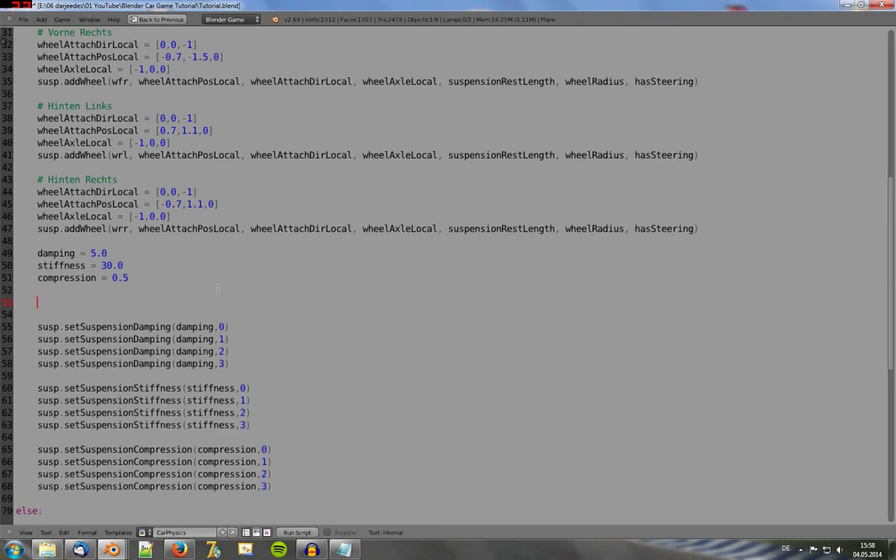
key(BackSpace)
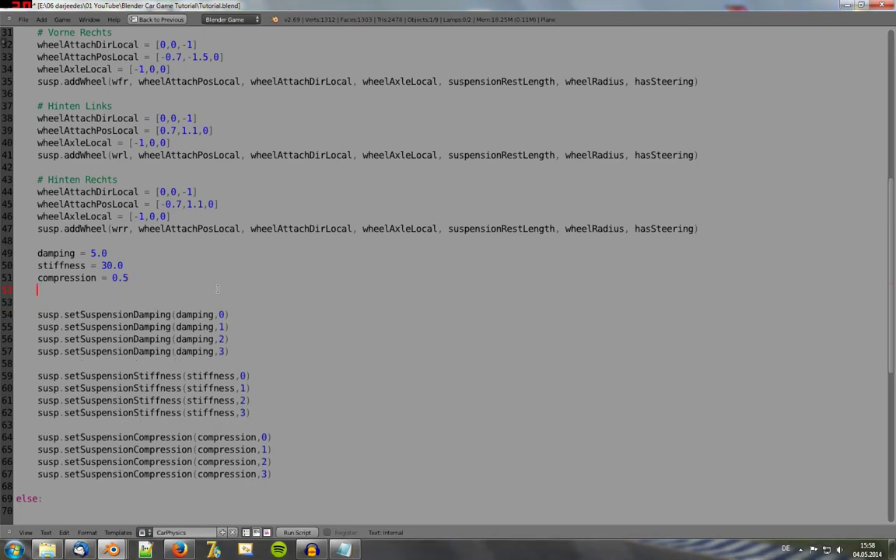
text(influence = 0.5)
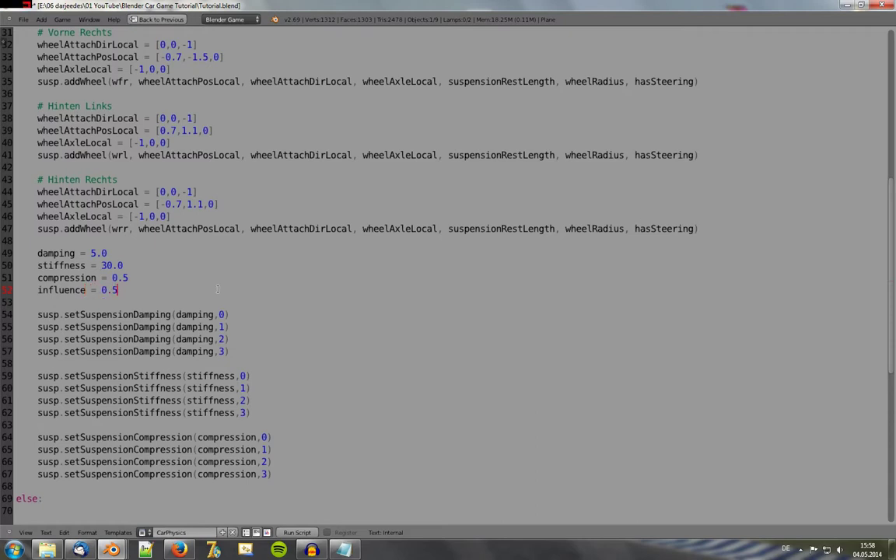
Add susp.setRollInfluence(influence, n) lines for wheels 0, 1, 2 and 3.
scroll(218, 290, down, 2)
click(291, 402)
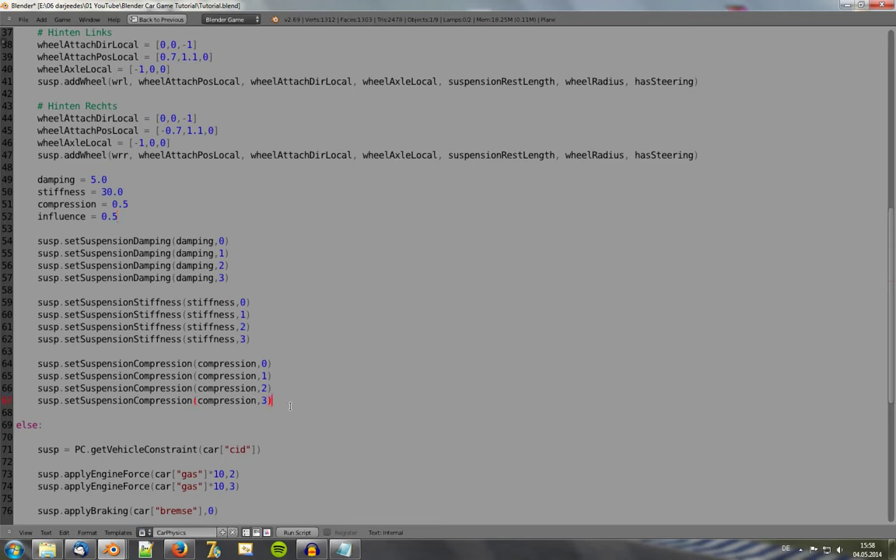
key(Return)
key(Return)
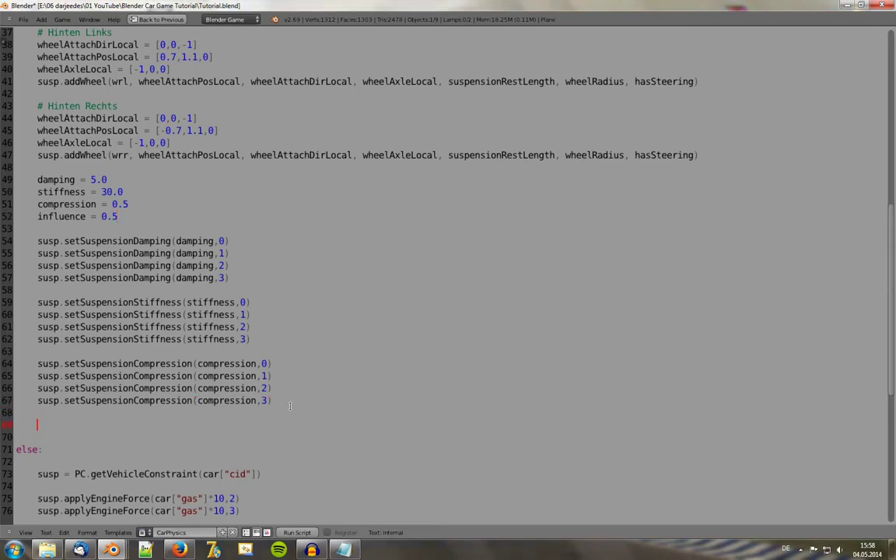
text(susp.setRollIn)
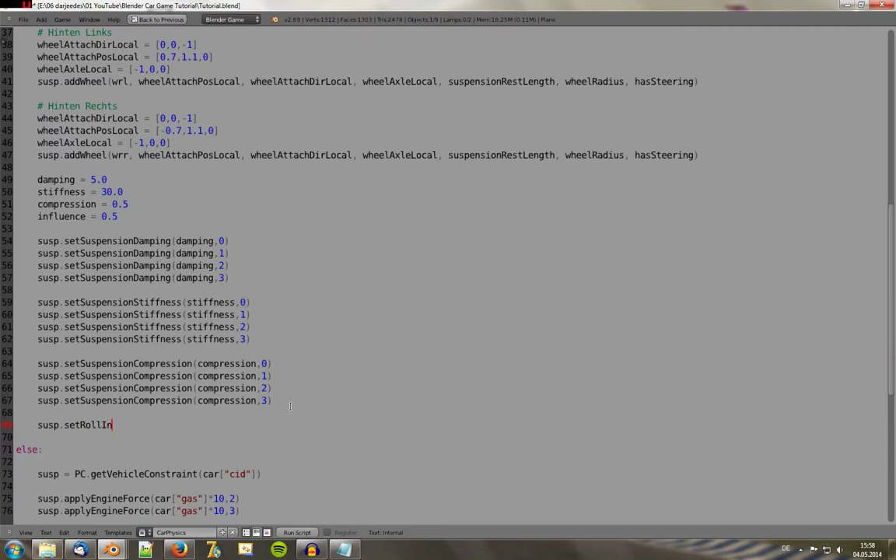
text(fluence()
text(infl)
text(uence,0)
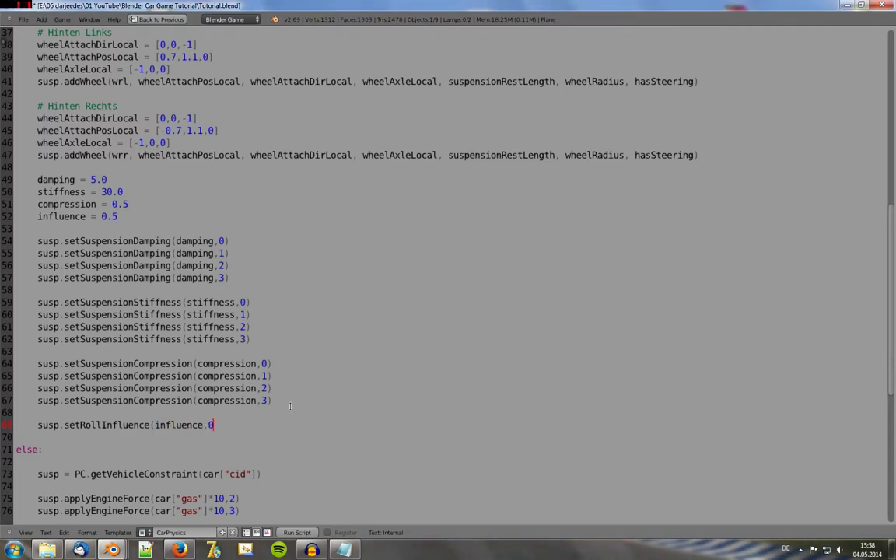
text(=)
key(alt+p)
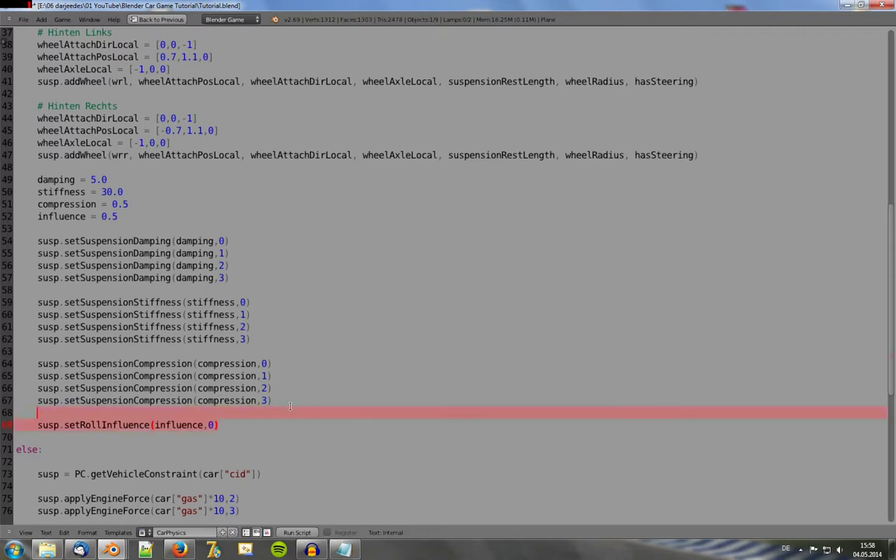
key(Down)
key(ctrl+d)
key(ctrl+d)
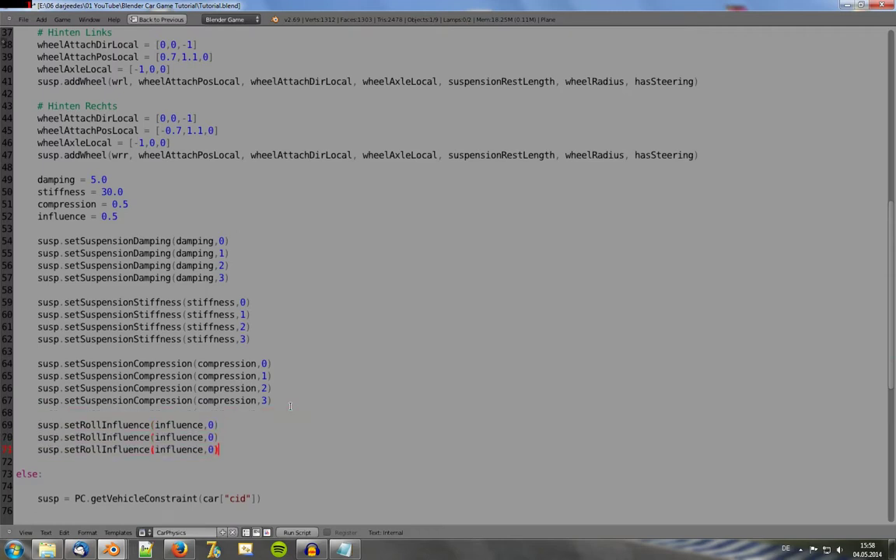
key(ctrl+d)
key(BackSpace)
text(1)
key(Down)
key(BackSpace)
text(2)
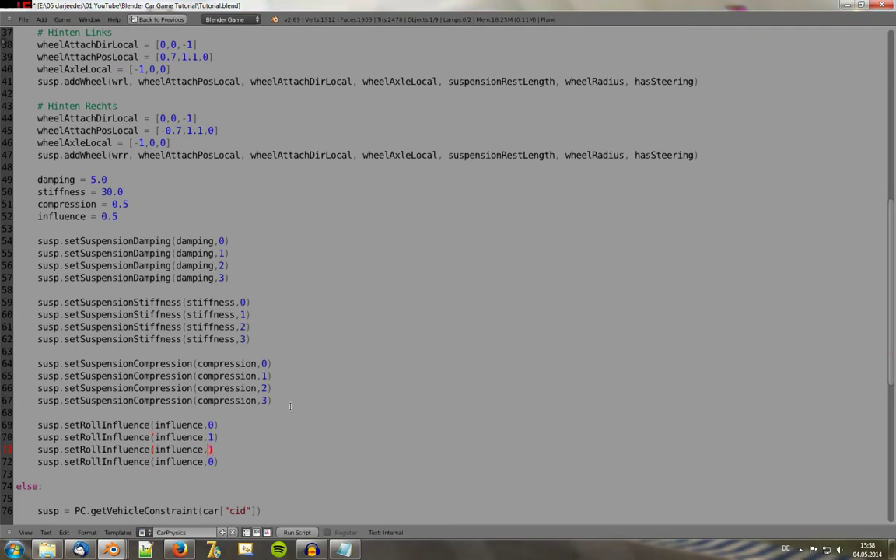
key(Down)
key(BackSpace)
Save the blend file, overwriting it, and restore the normal layout.
key(ctrl+s)
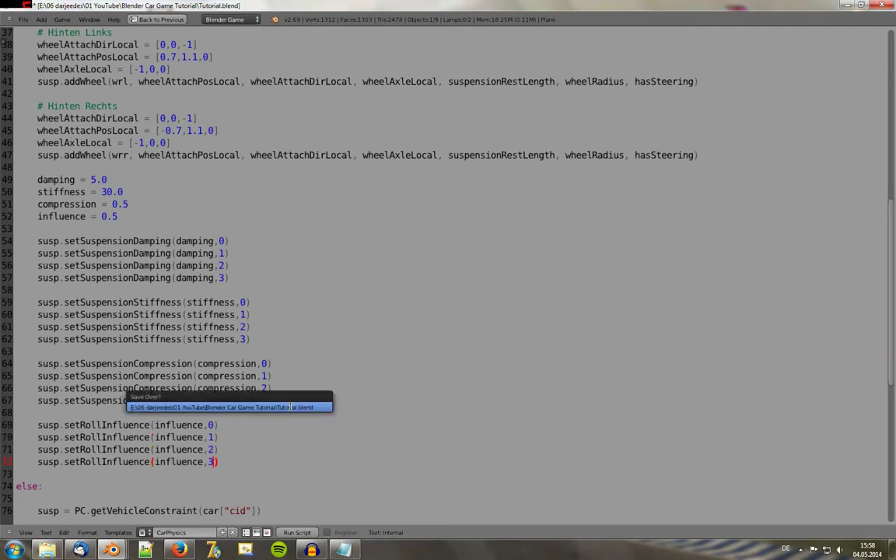
click(289, 407)
key(ctrl+Up)
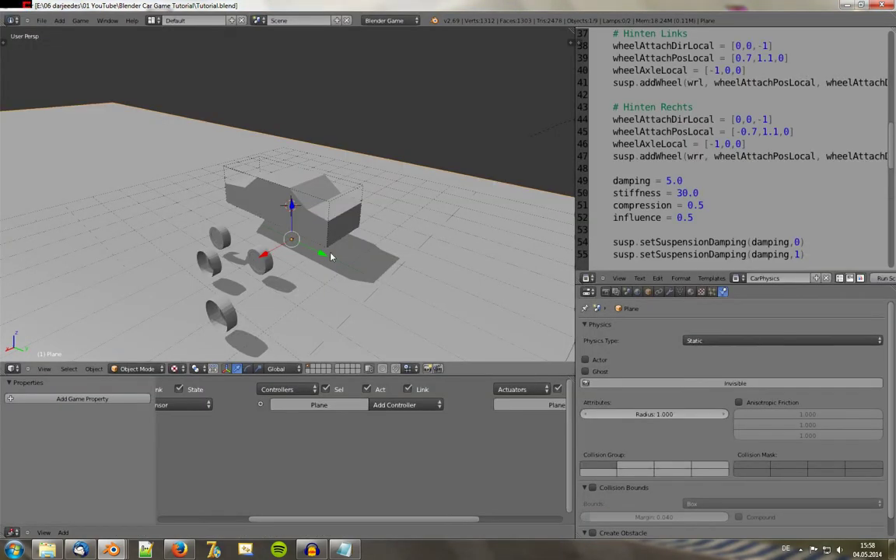
Test-drive the car, then lower the influence value to 0.1.
key(p)
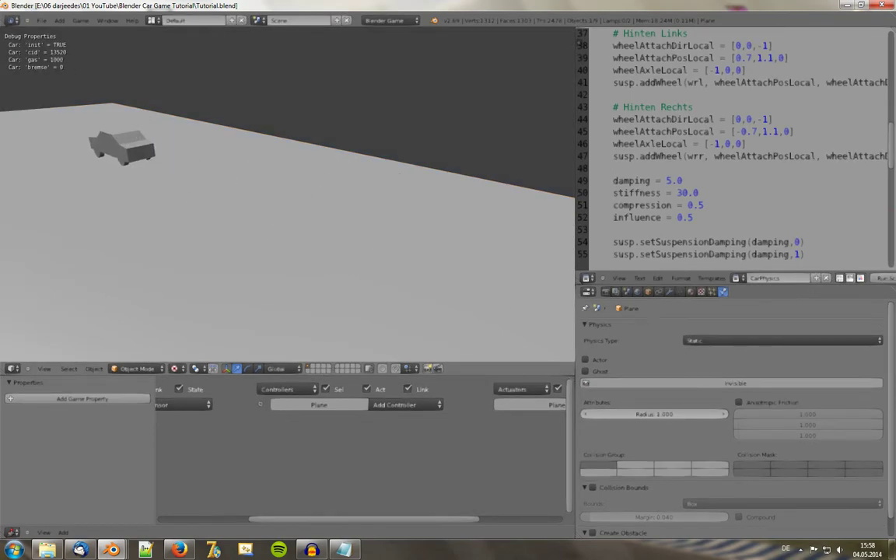
key(Escape)
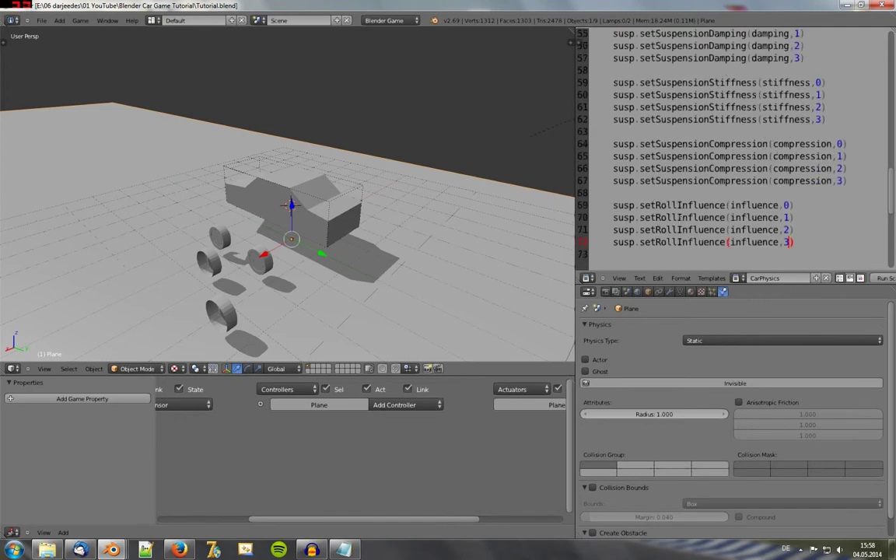
scroll(733, 198, up, 4)
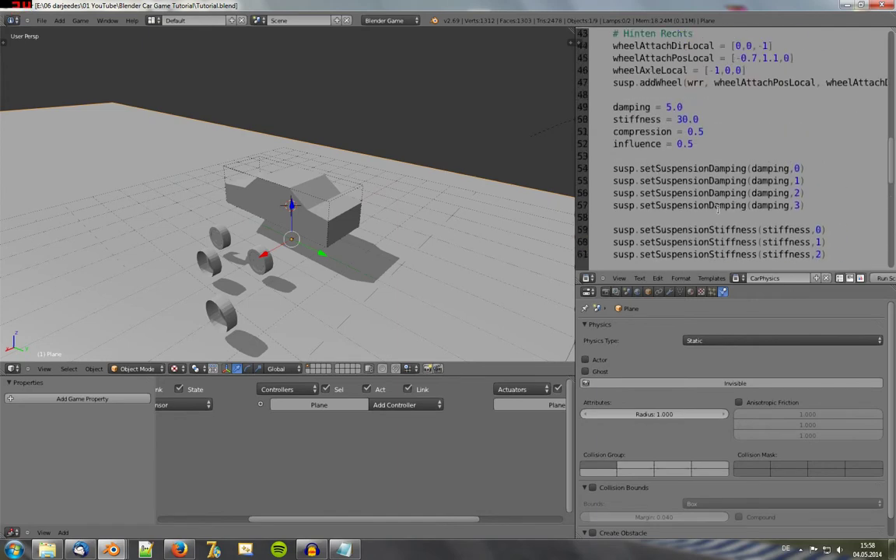
click(690, 143)
key(BackSpace)
text(1)
Test-drive again, then change the influence value to 0.01.
key(p)
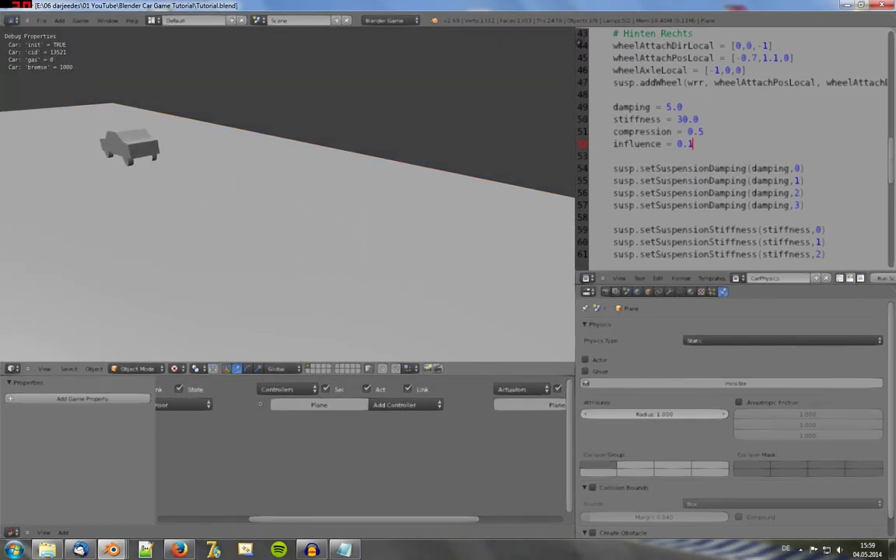
key(Up)
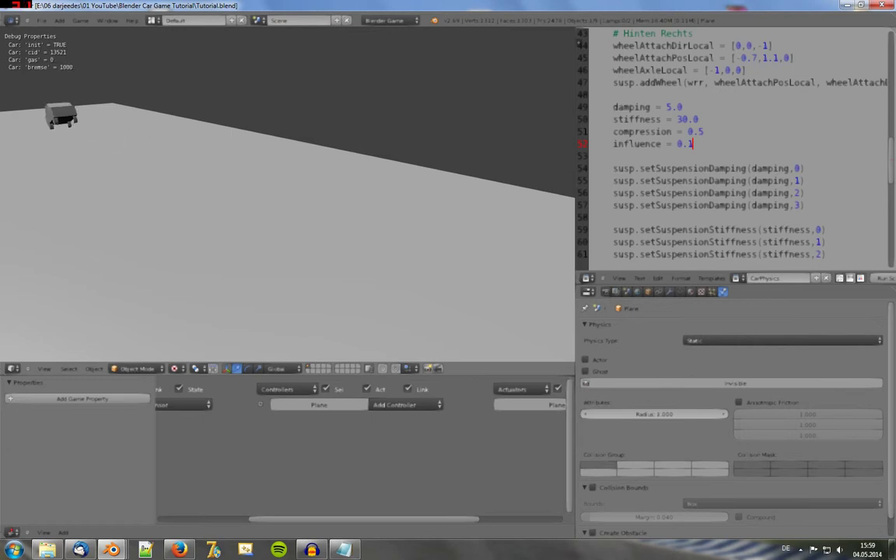
key(Escape)
key(BackSpace)
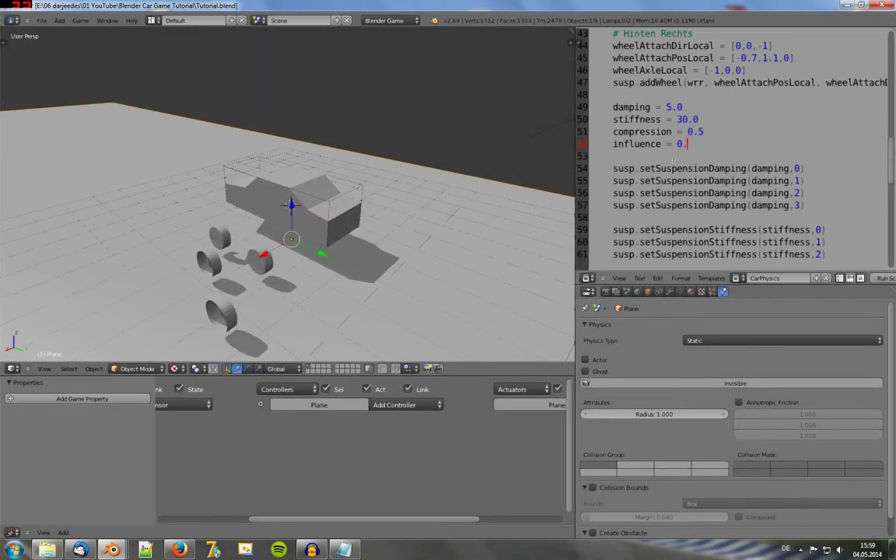
text(01)
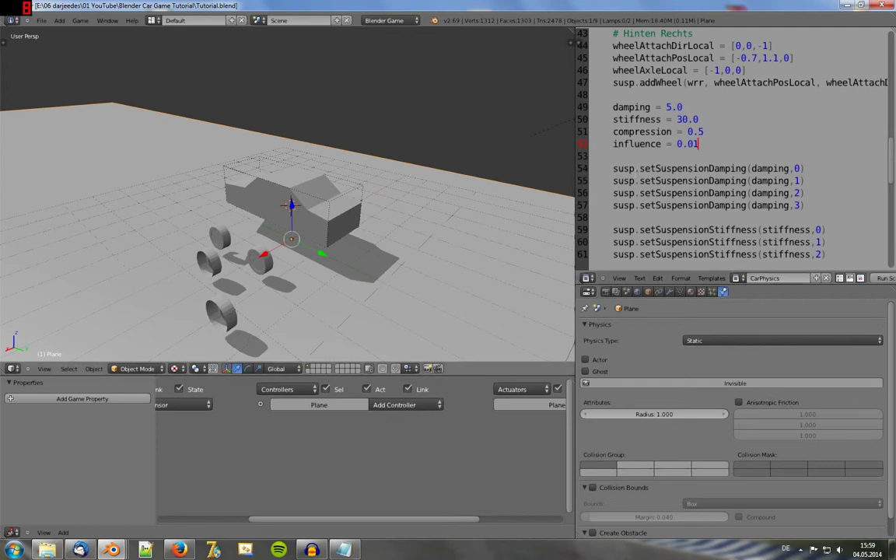
text(p)
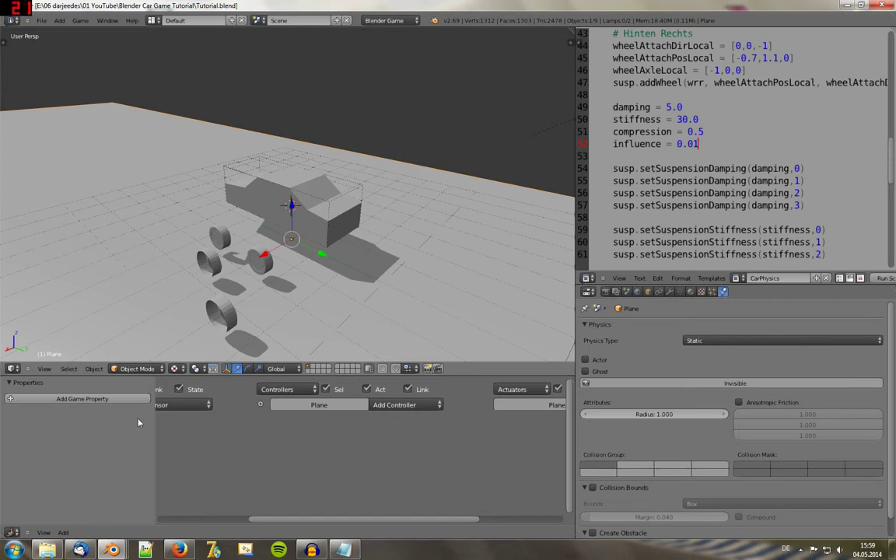
Bring back the game console, move it aside, then hide it.
click(181, 517)
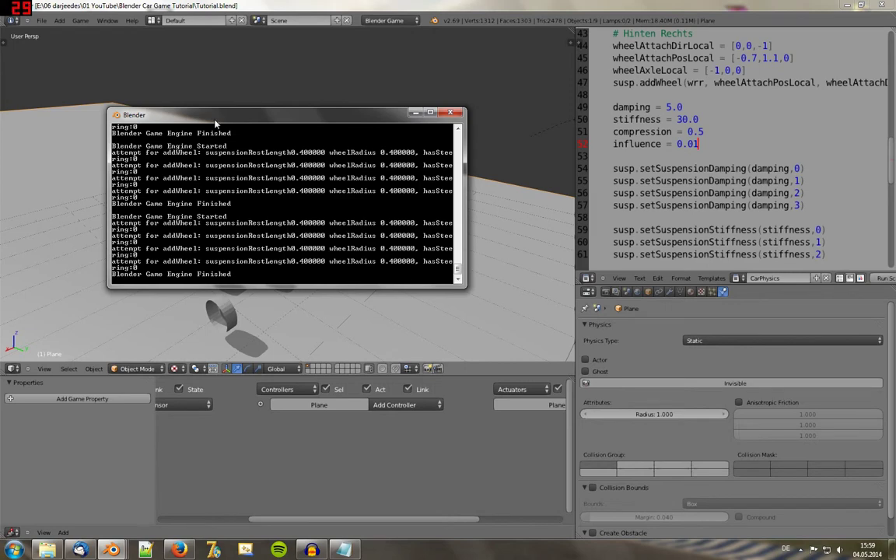
mouse_move(184, 109)
mouse_down()
mouse_move(264, 100)
mouse_move(263, 89)
mouse_up()
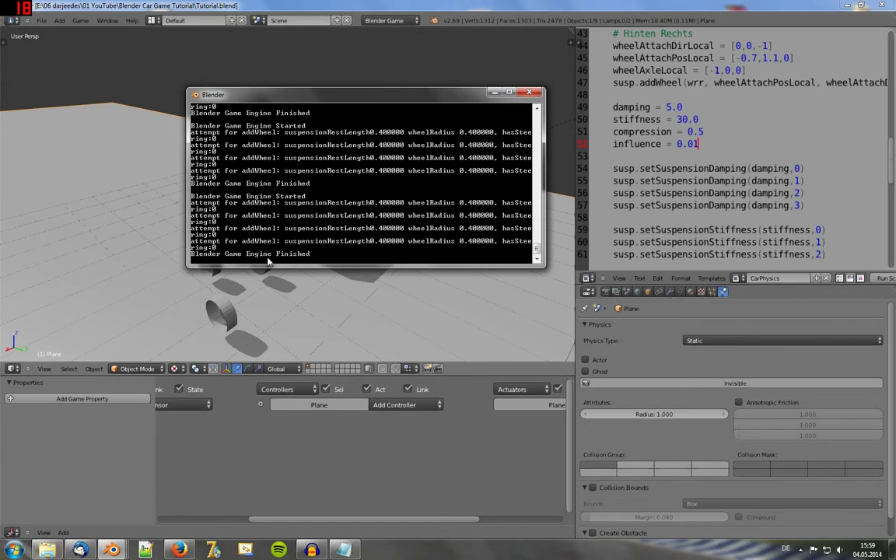
click(493, 93)
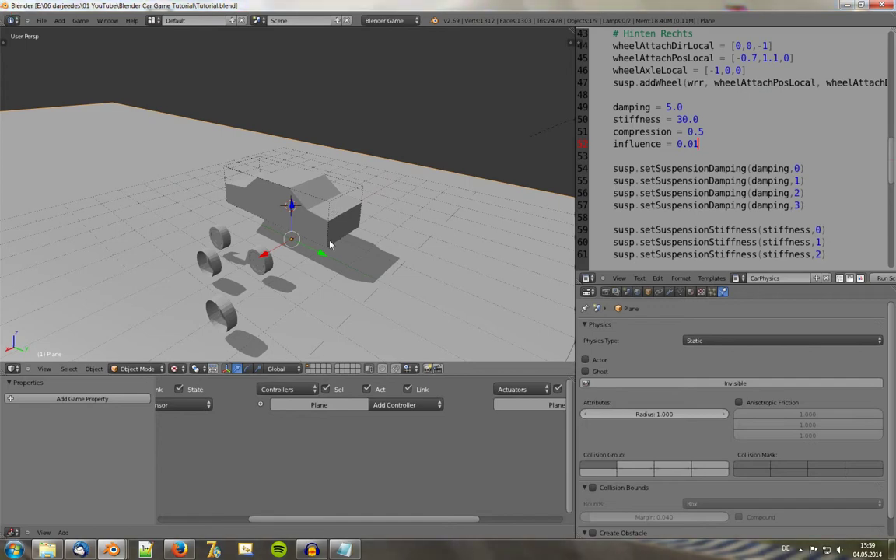
Test-run the car with roll influence 0.01, then select the camera object.
mouse_move(329, 245)
middle_down()
mouse_move(319, 257)
mouse_move(221, 267)
middle_up()
key(p)
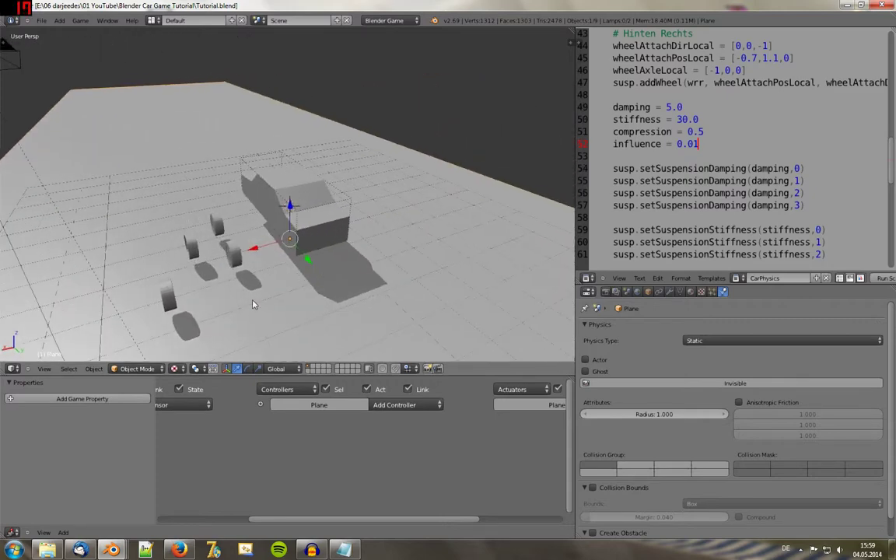
middle_drag(254, 303, 273, 304)
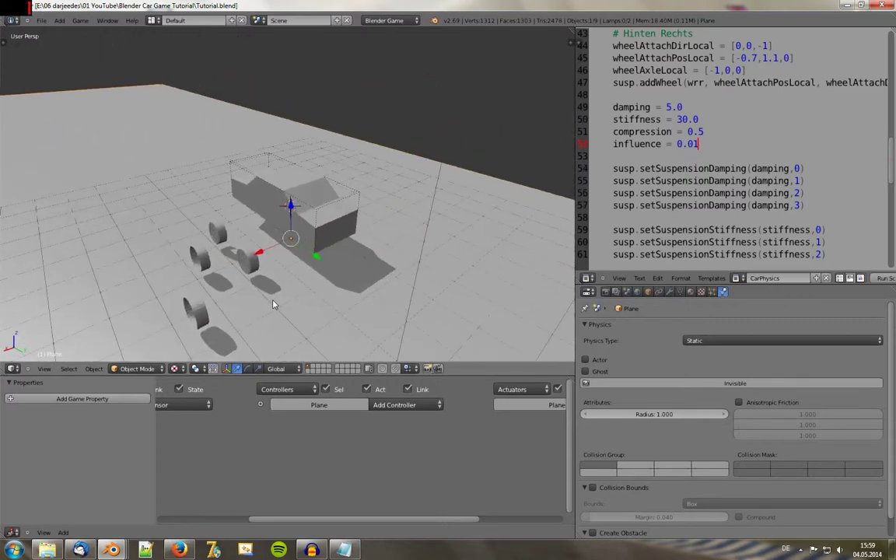
key(Escape)
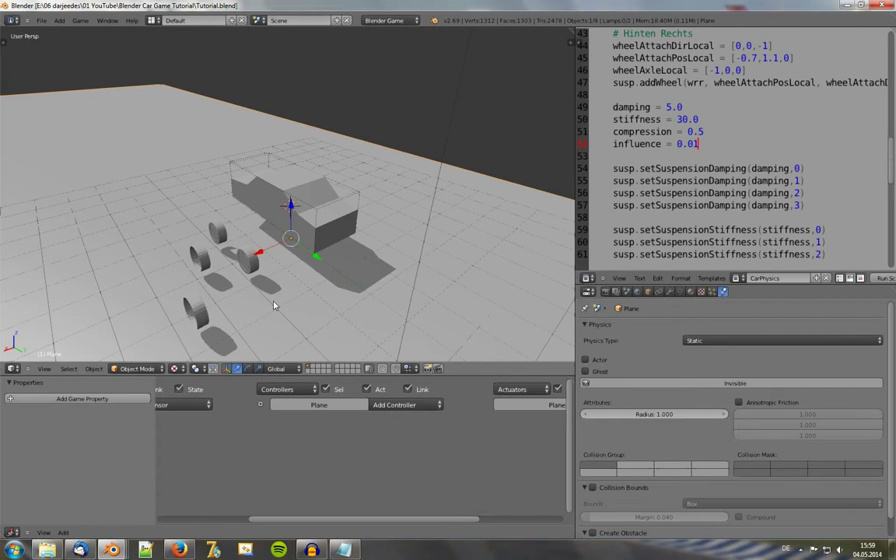
key(p)
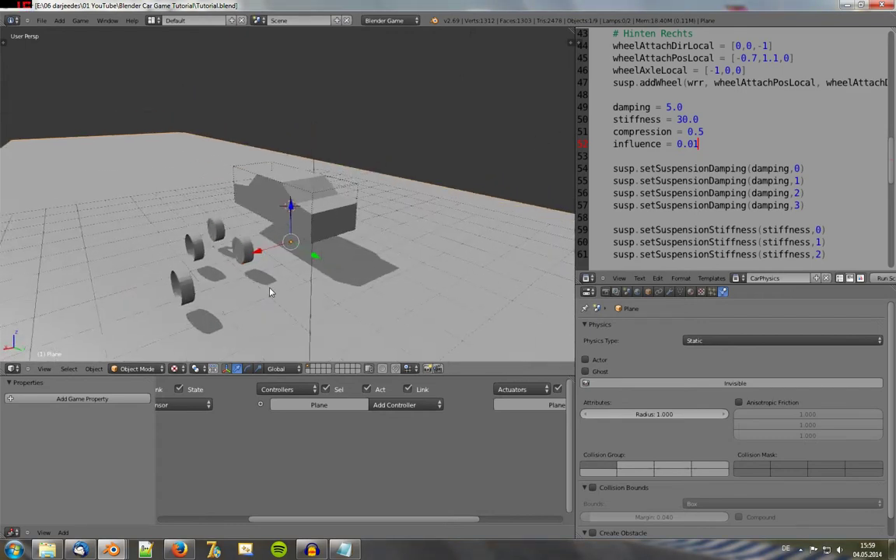
scroll(270, 292, down, 5)
right_click(104, 111)
Pan the logic editor and maximize it to show the Camera's empty logic bricks.
scroll(125, 156, up, 4)
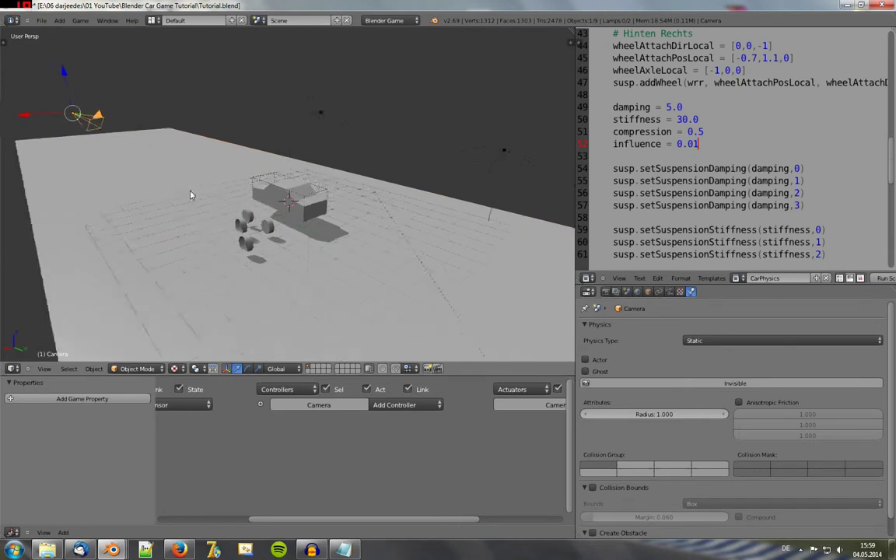
middle_drag(190, 194, 187, 206)
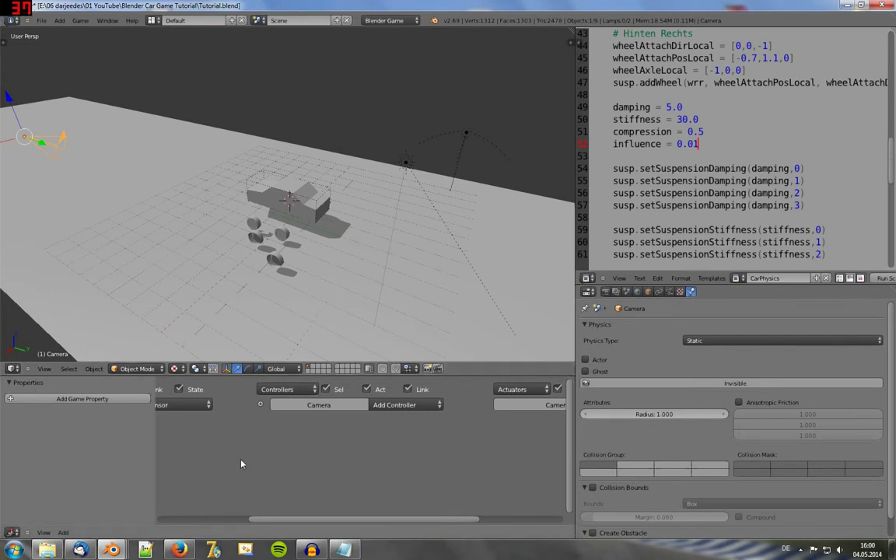
middle_drag(241, 465, 332, 468)
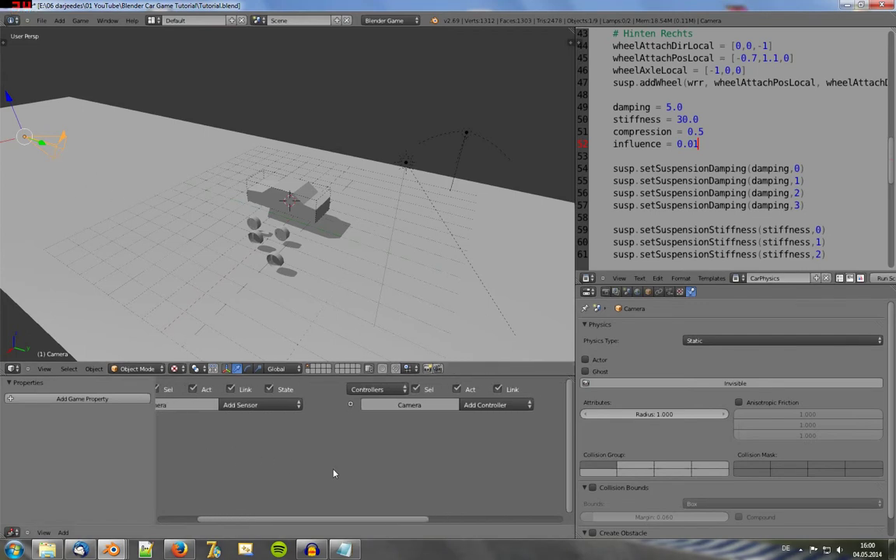
key(ctrl+Up)
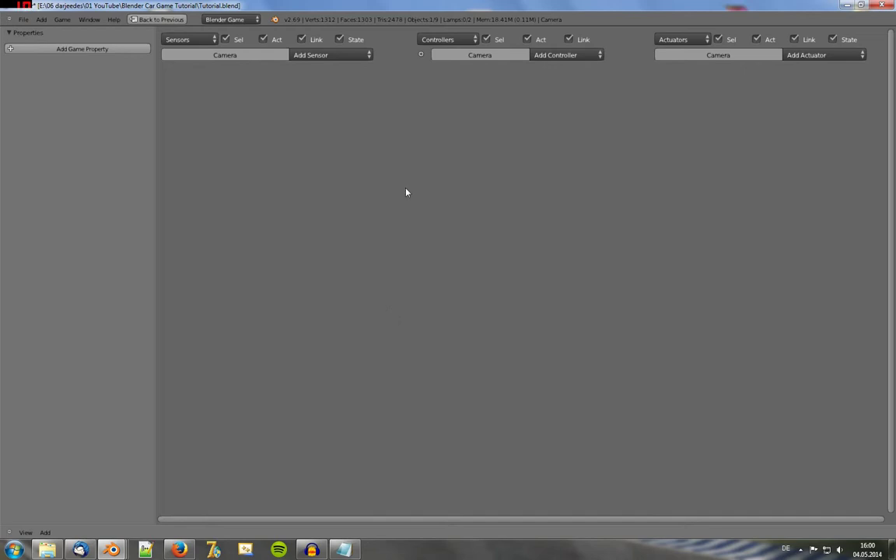
Give the camera an Always sensor linked to a Camera actuator following Car.
click(338, 55)
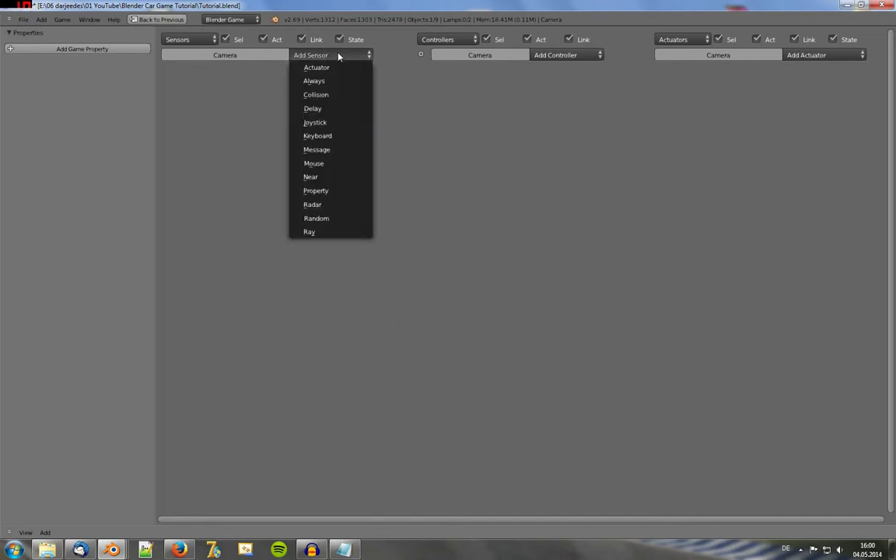
click(335, 81)
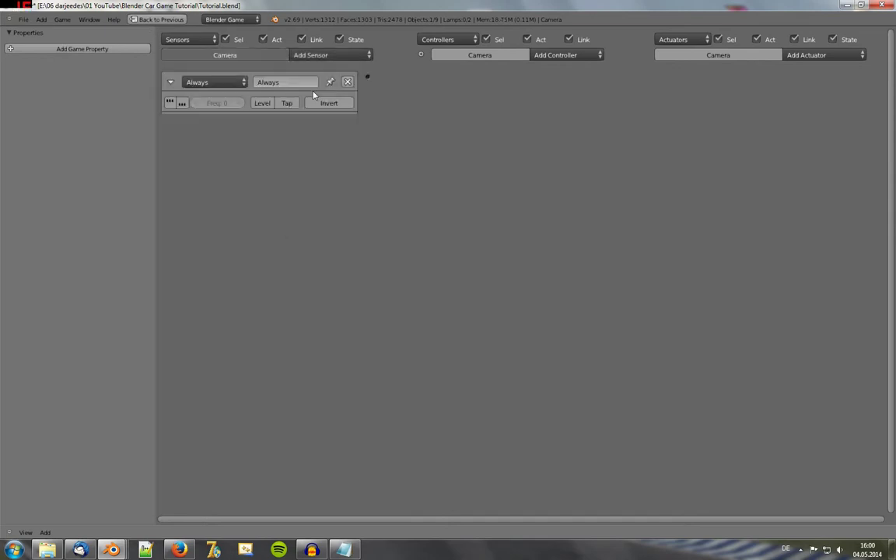
click(813, 55)
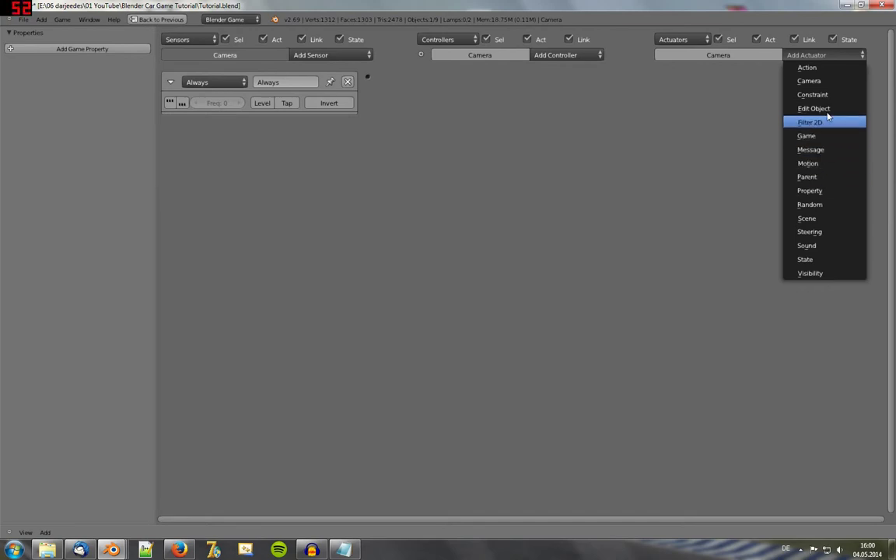
click(831, 81)
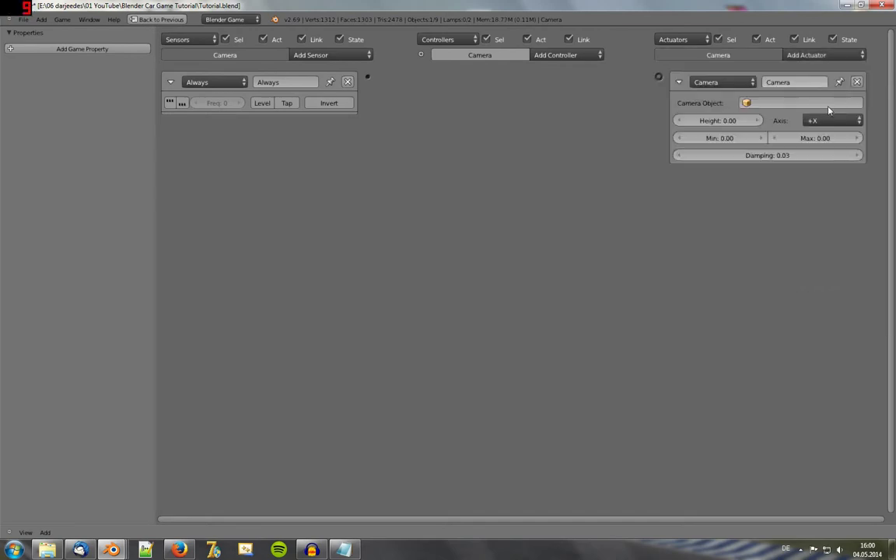
click(784, 107)
click(767, 126)
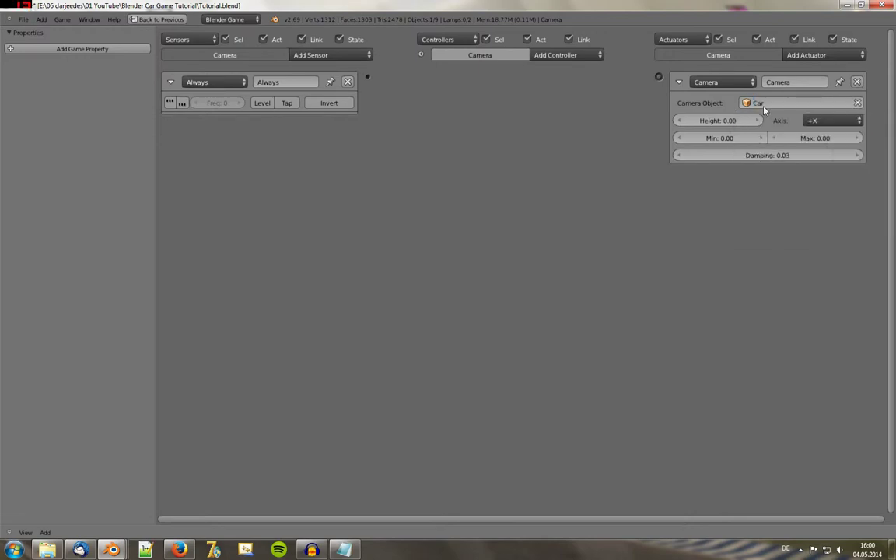
drag(367, 76, 660, 78)
Restore the layout, play the game from camera view, then reveal the actuator settings.
key(ctrl+Up)
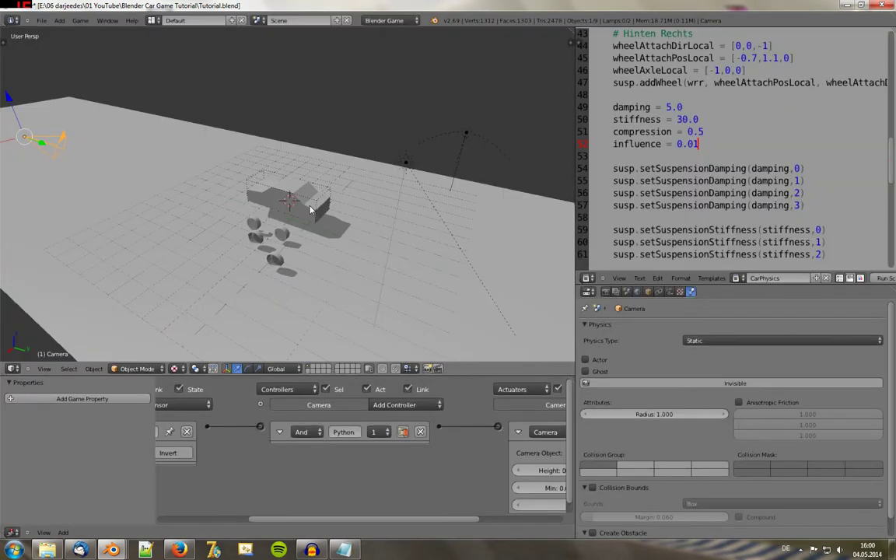
key(KP_0)
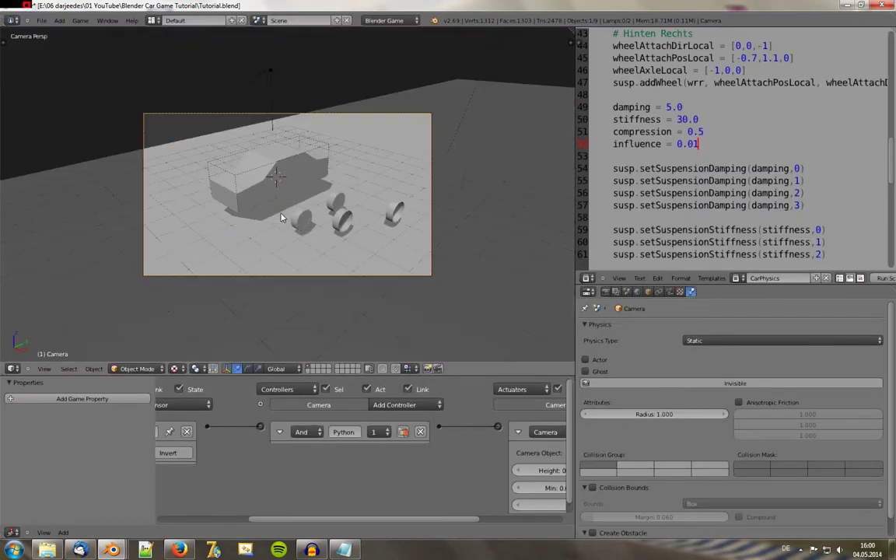
key(p)
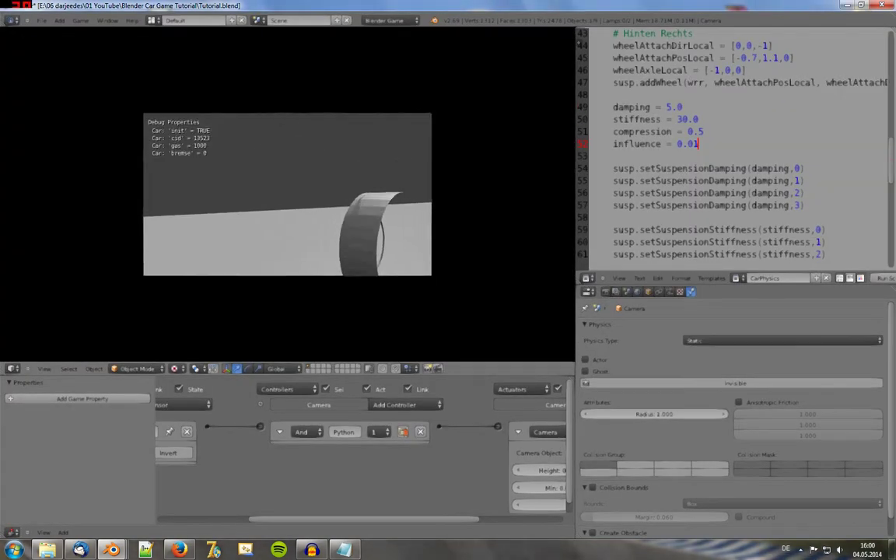
key(Down)
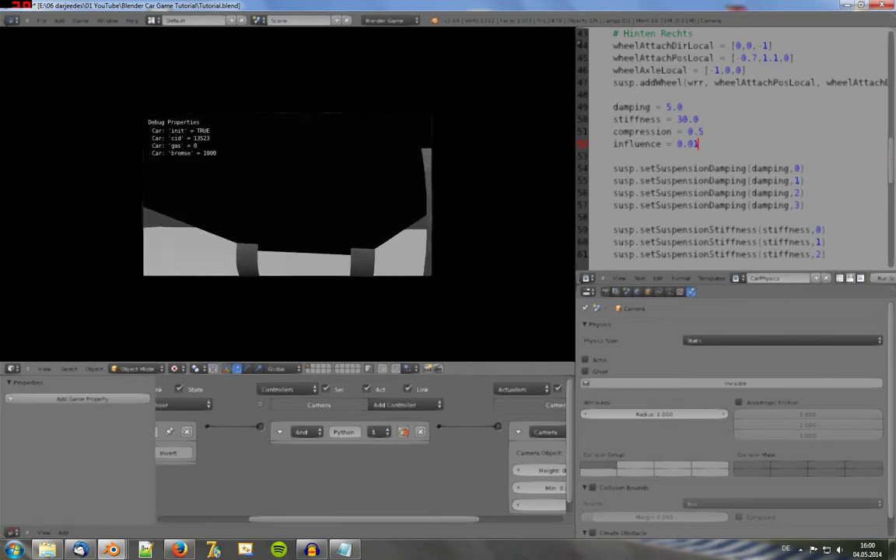
key(Escape)
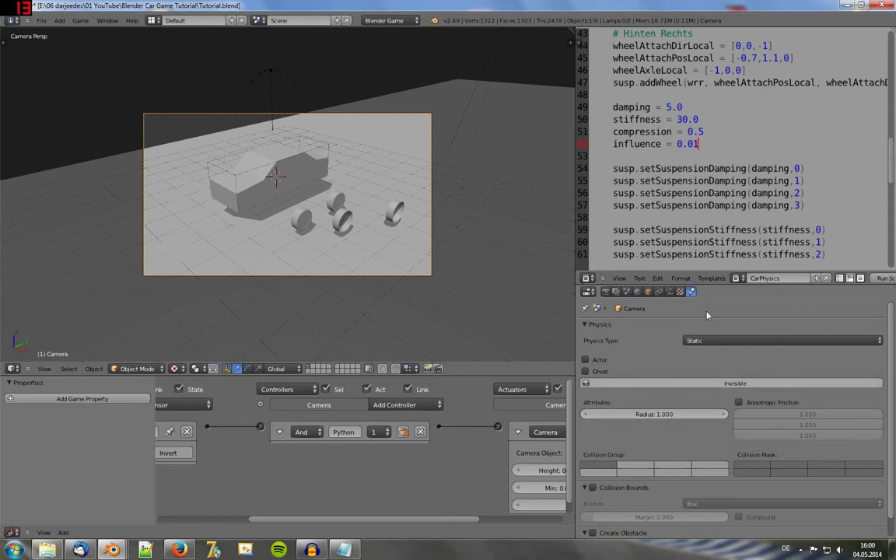
middle_drag(427, 466, 281, 455)
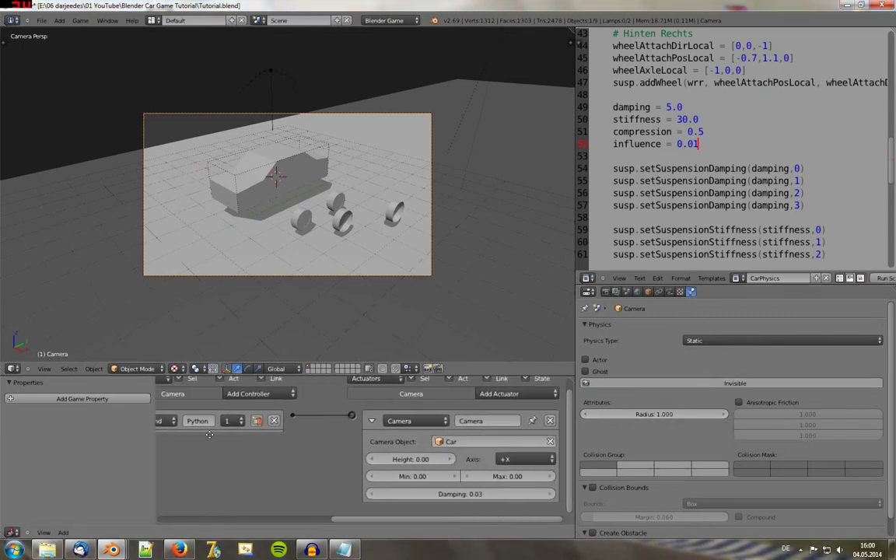
Set the Camera actuator's Min to 2, Max to 3 and Height to 2.
click(412, 478)
text(0.012)
key(Return)
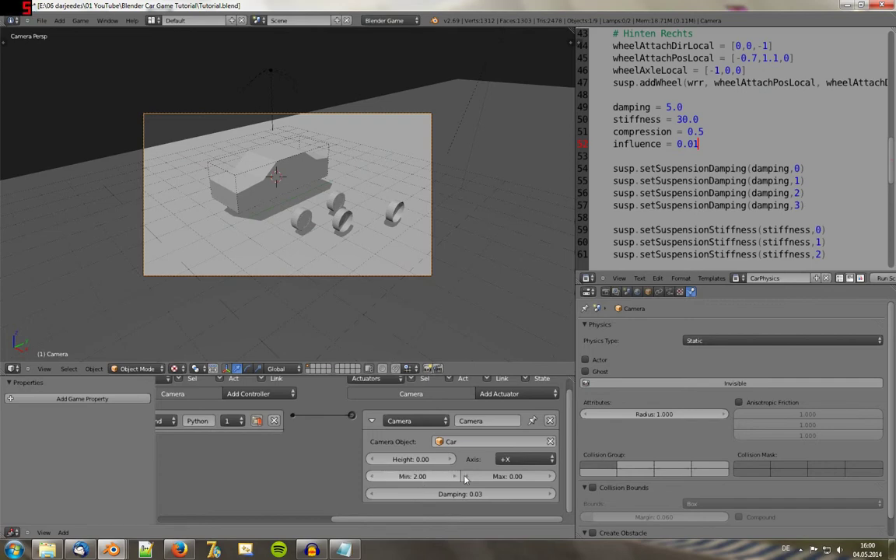
click(516, 481)
text(3)
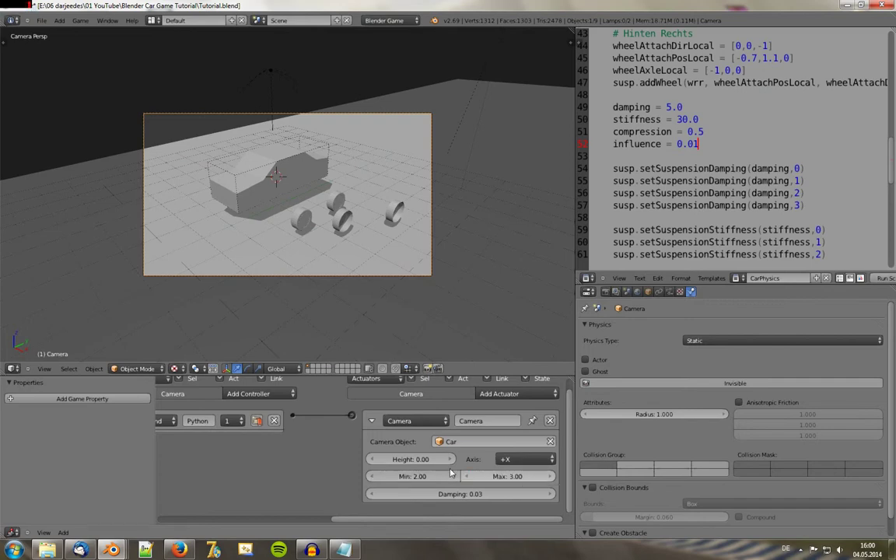
key(Return)
click(408, 460)
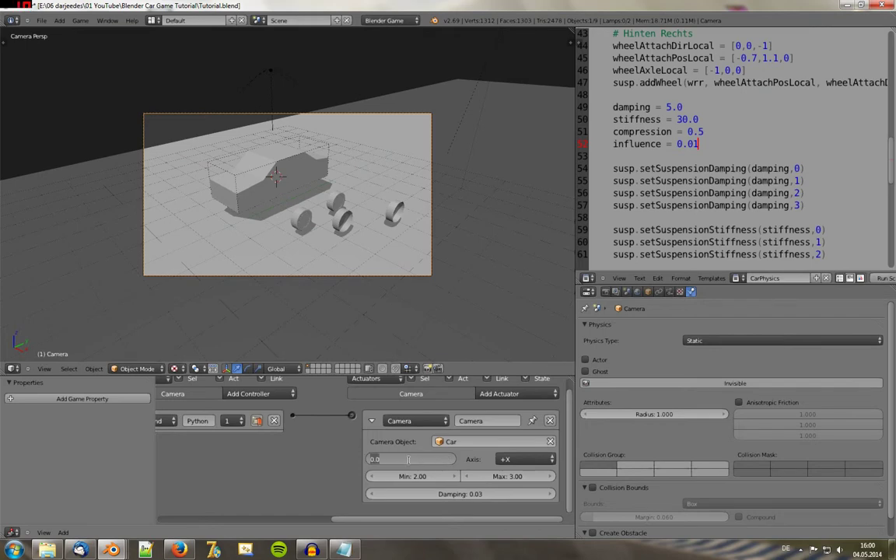
text(2)
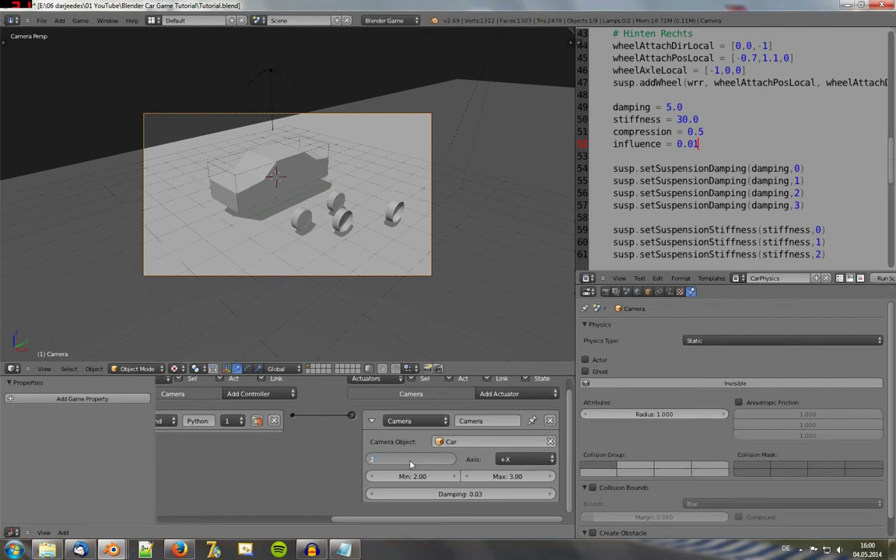
key(Return)
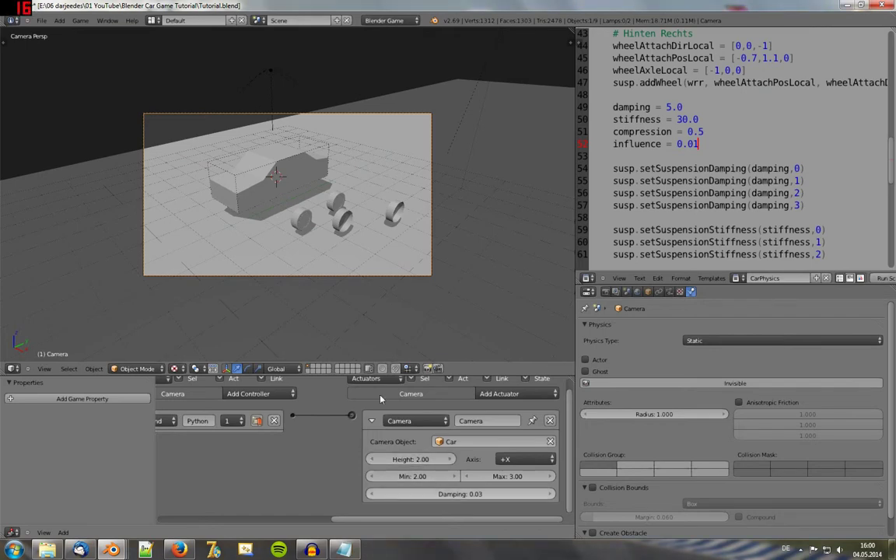
Test-run the game to watch the camera follow the car.
key(p)
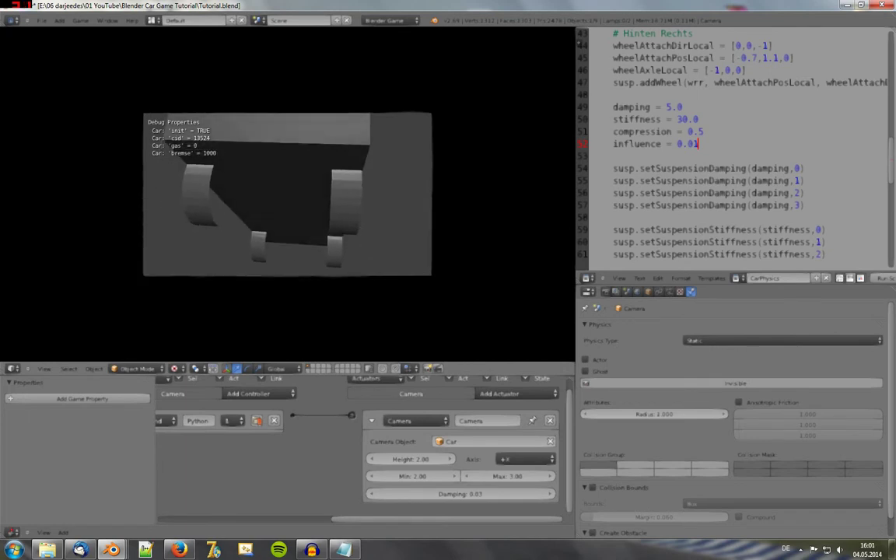
key(Escape)
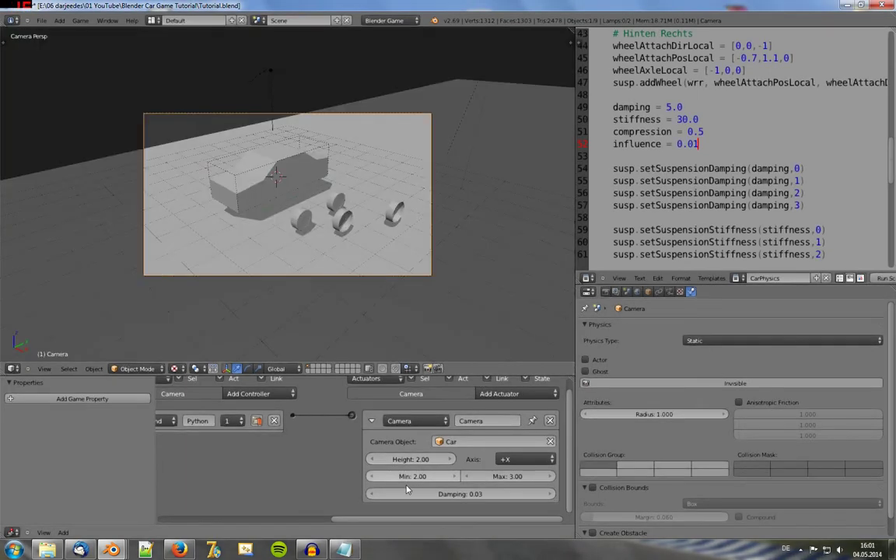
click(515, 462)
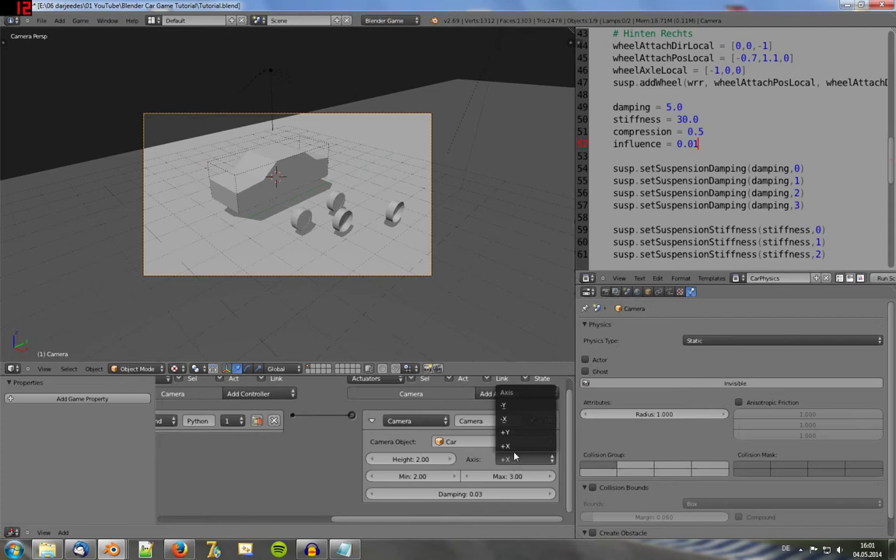
Try the +Y follow axis, then set the camera axis to -Y and test it.
click(514, 436)
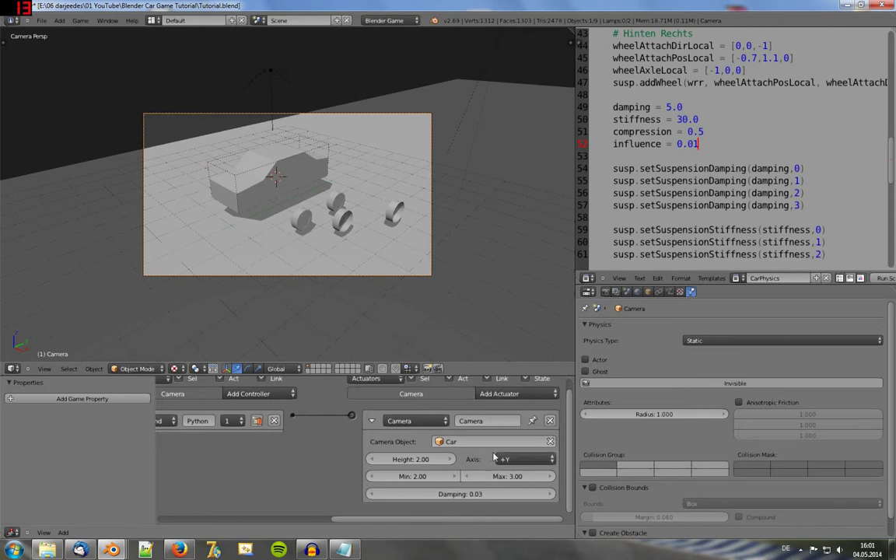
key(p)
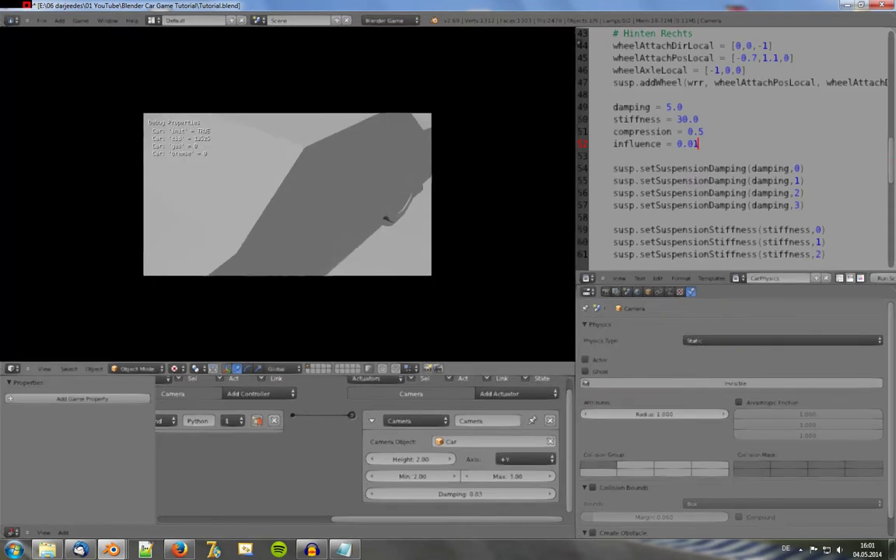
key(Escape)
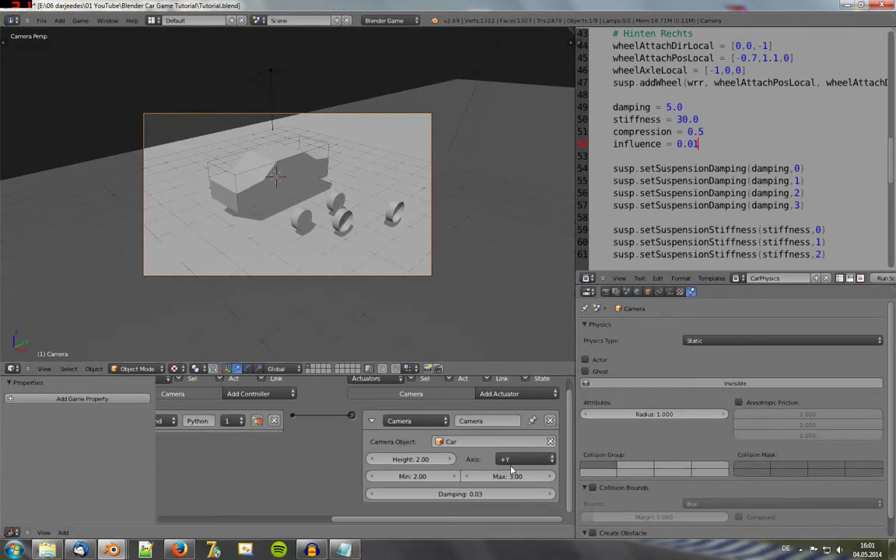
click(517, 459)
click(523, 412)
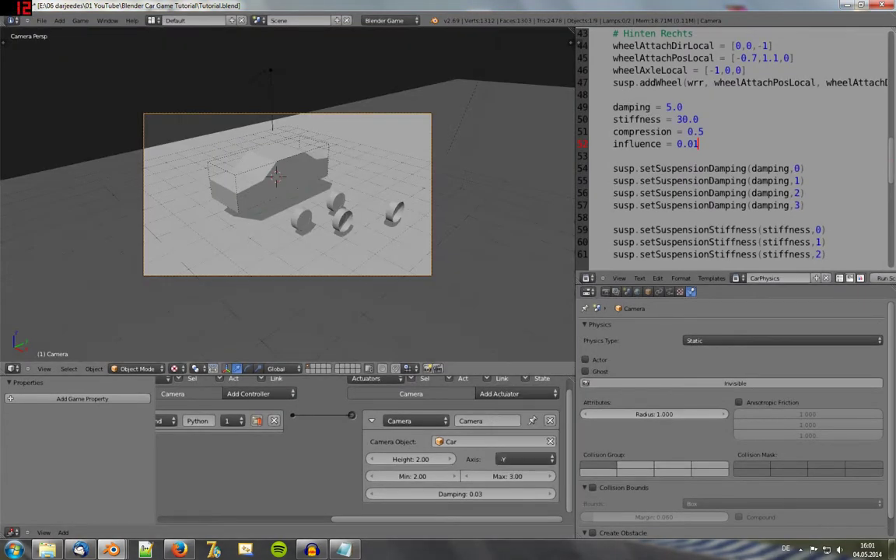
key(p)
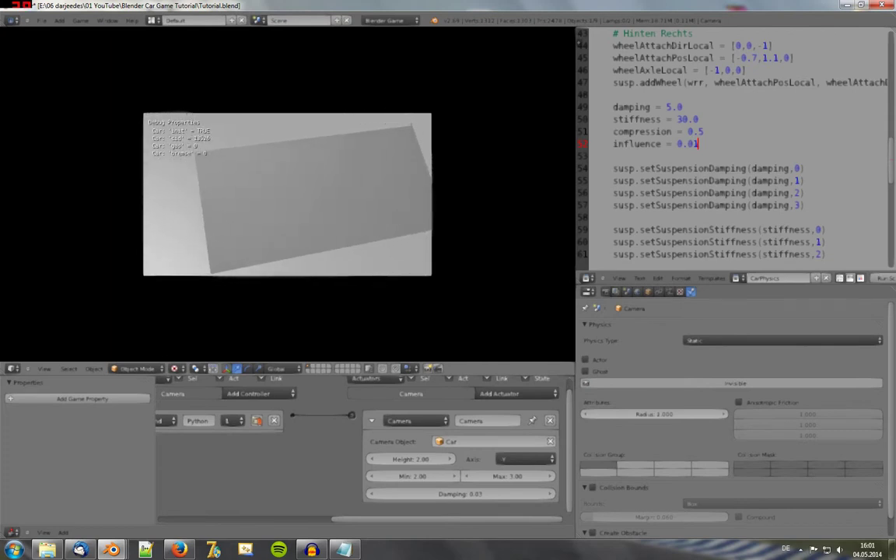
key(Escape)
Set the camera Min distance to 6 and Max to 7, then test in-game.
click(424, 477)
text(6)
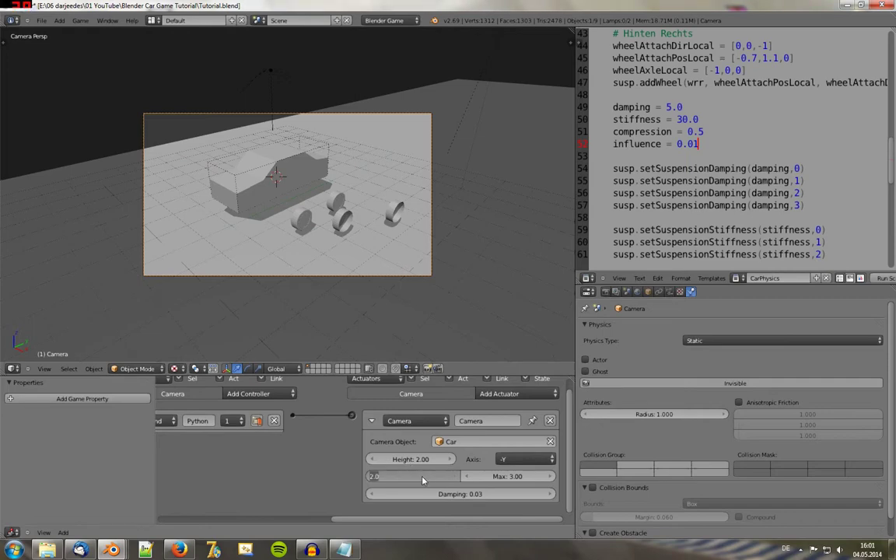
key(Return)
click(507, 476)
text(7)
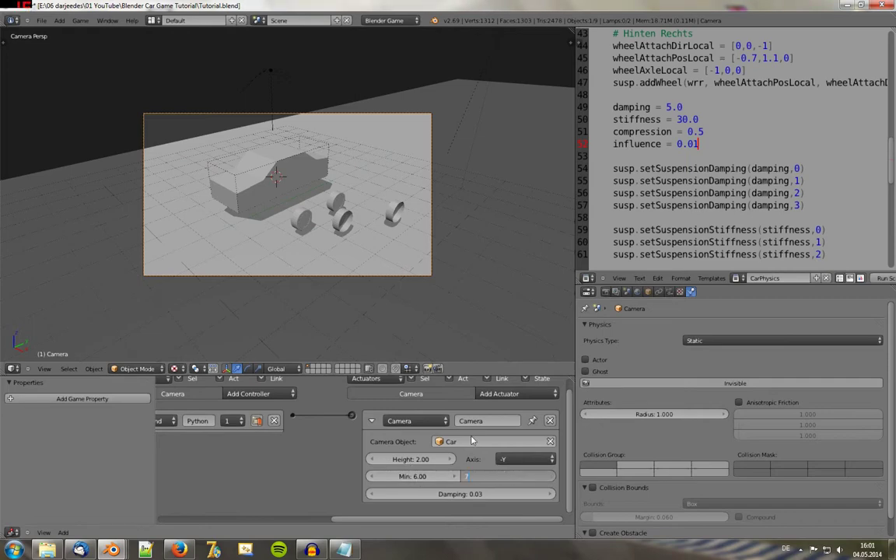
key(Return)
key(p)
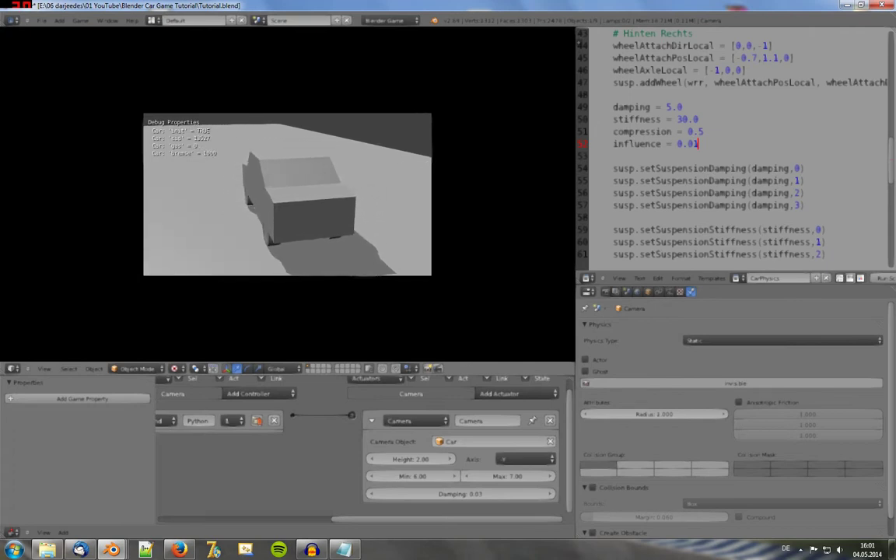
key(Escape)
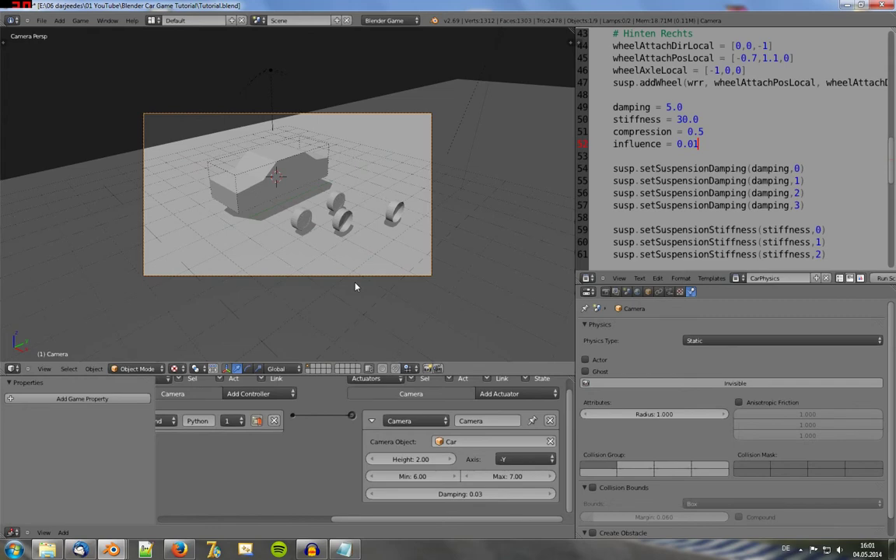
mouse_move(112, 549)
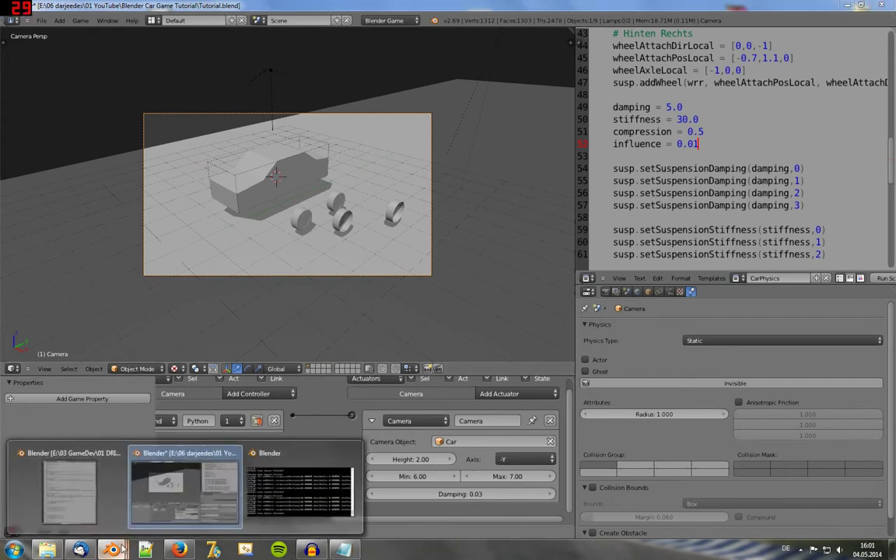
Check the console, select the Car, and test-drive it, accelerating, steering and braking.
click(299, 490)
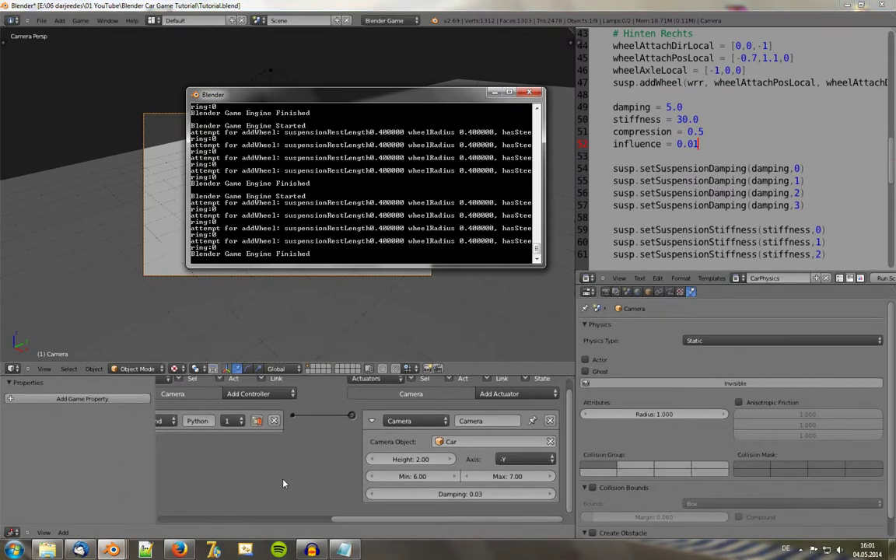
click(336, 7)
right_click(277, 208)
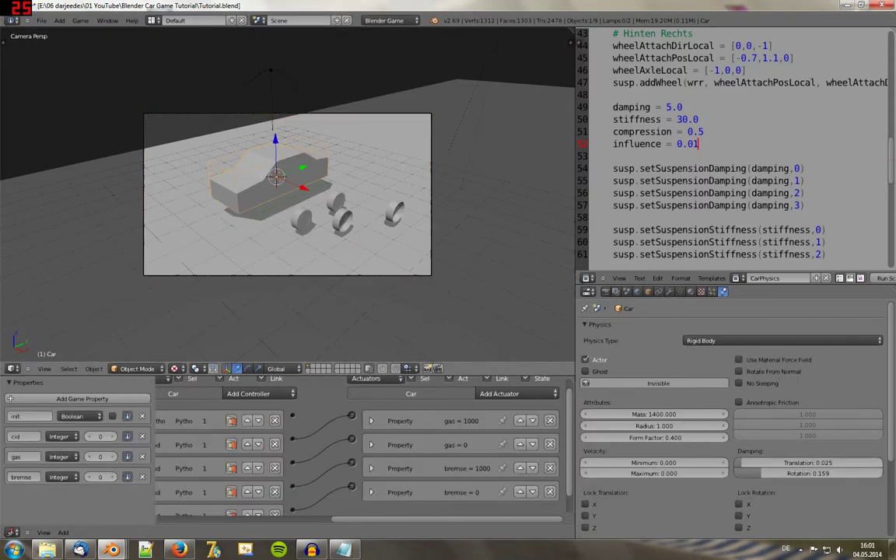
key(p)
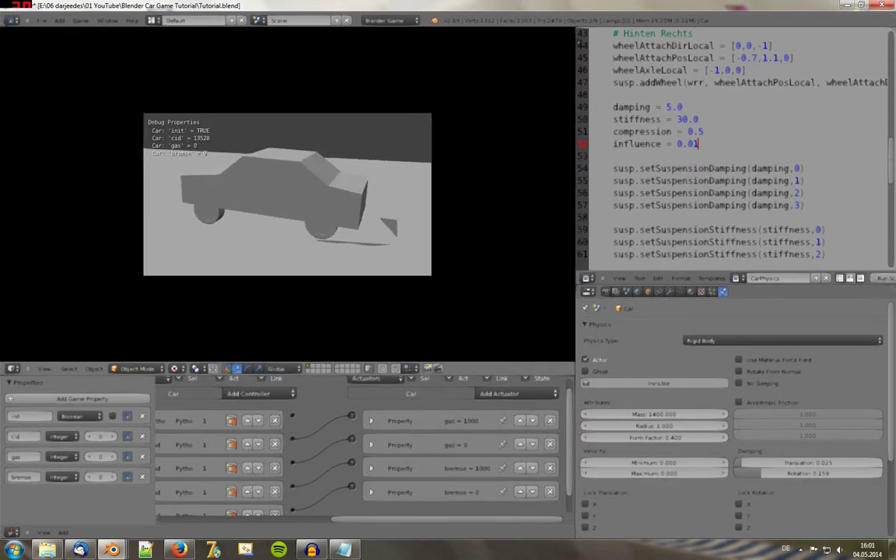
key(Up)
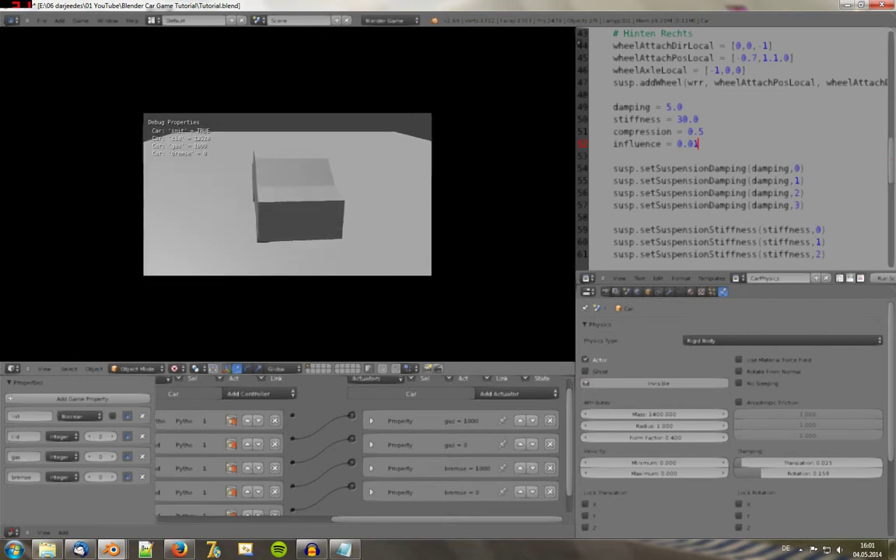
key(Up)
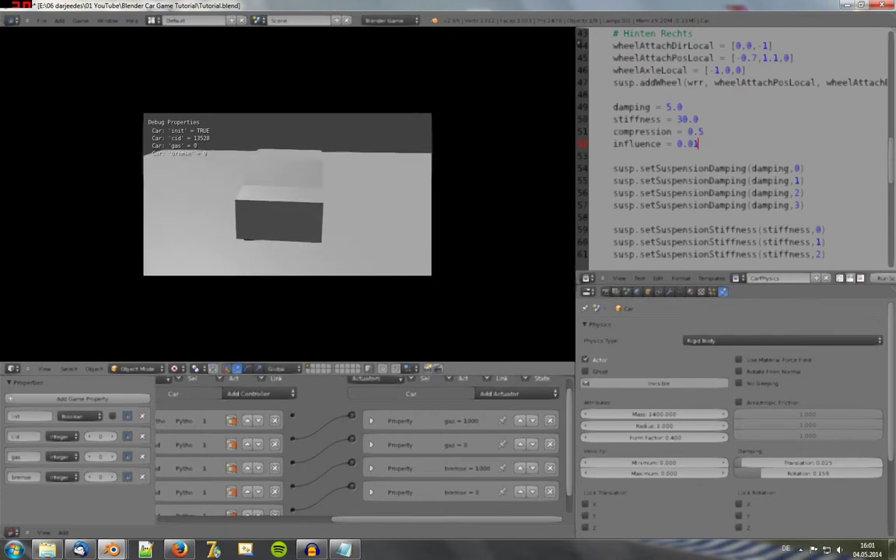
key(Down)
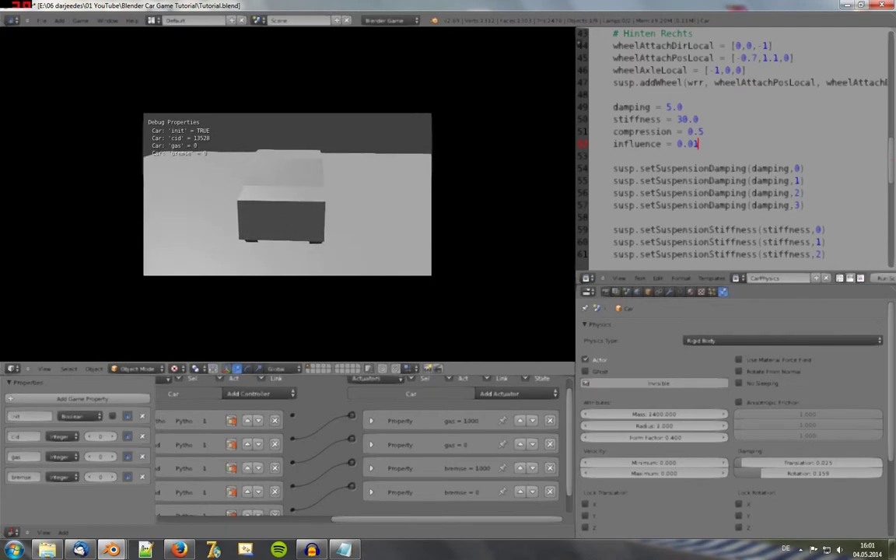
key(Escape)
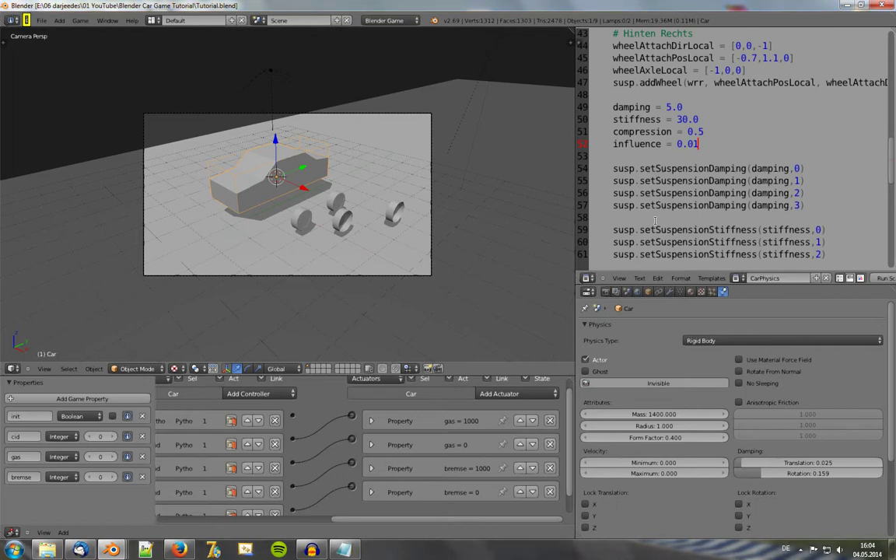
Add the line 'friction = 0.5' after influence and maximize the script editor.
key(Return)
text(f)
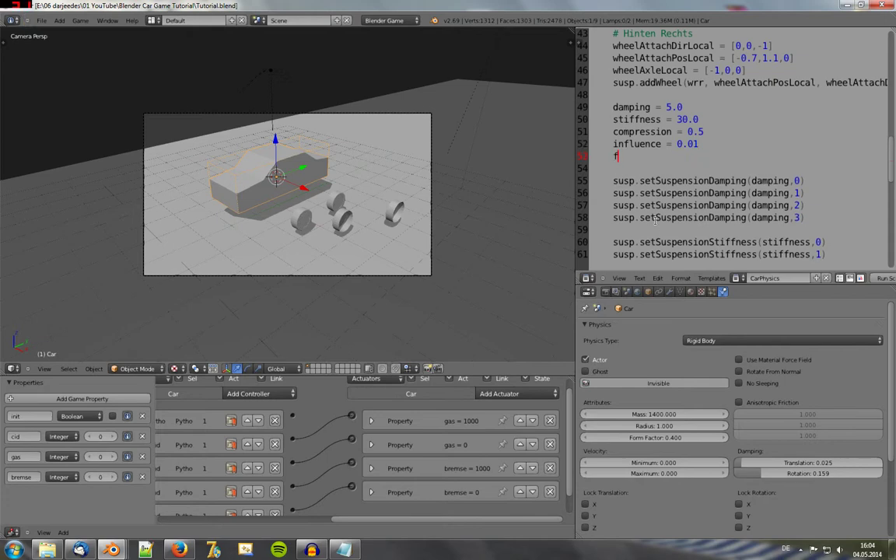
text(riction = )
text(0.5)
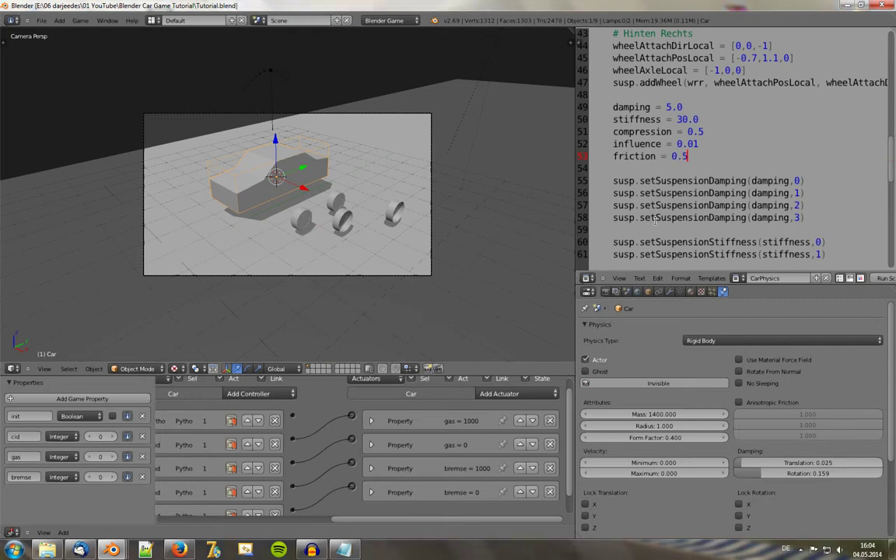
scroll(655, 221, down, 3)
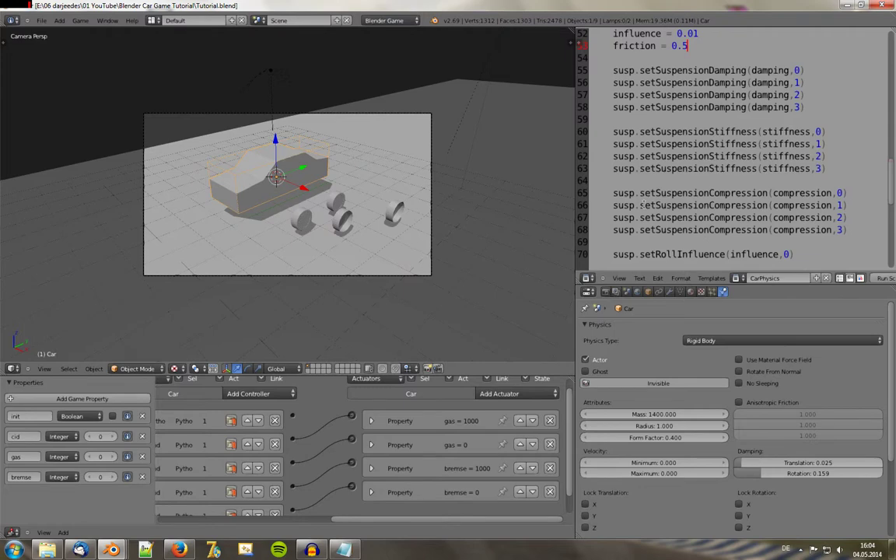
key(ctrl+Up)
Add a susp.setTyreFriction(friction,0) line after the roll influence calls.
click(247, 290)
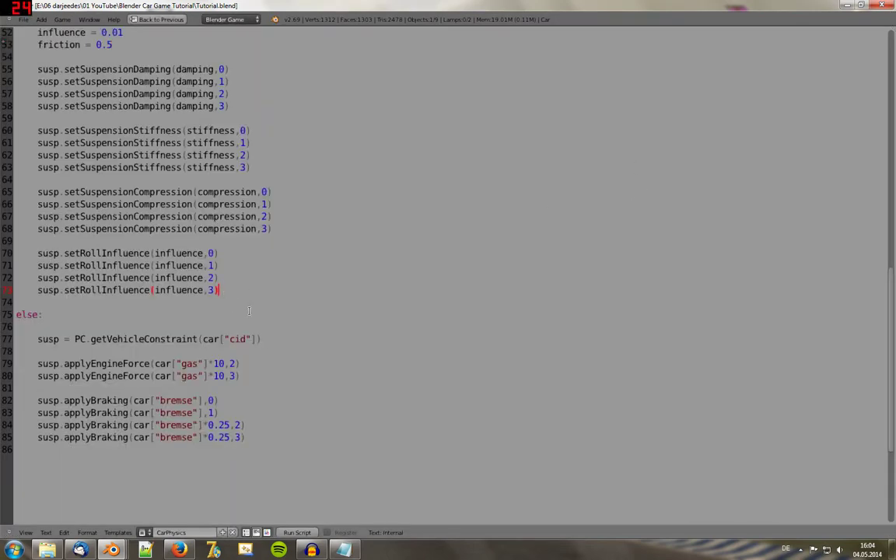
key(Return)
key(Return)
text(susp.se)
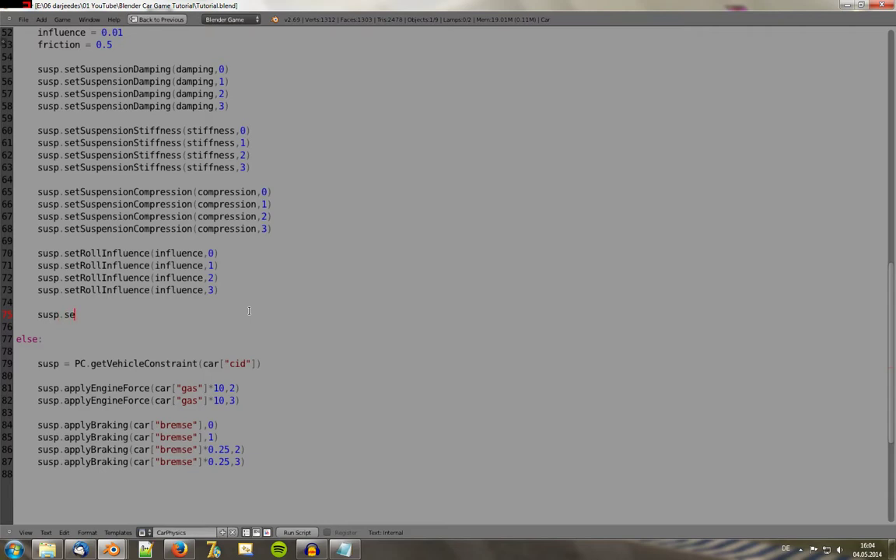
text(tTyreFriction)
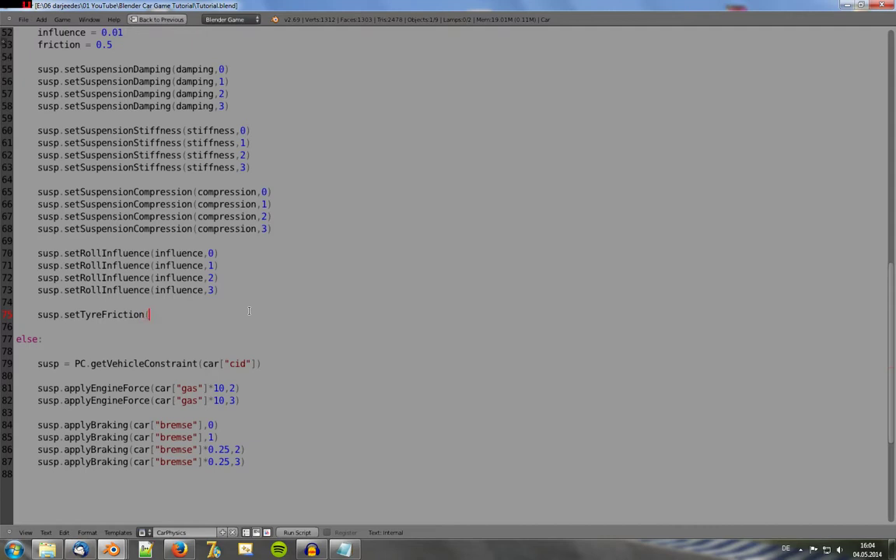
text((fri)
text(ction)
text(,0))
Duplicate the tyre friction line so there are four copies.
key(shift+Up)
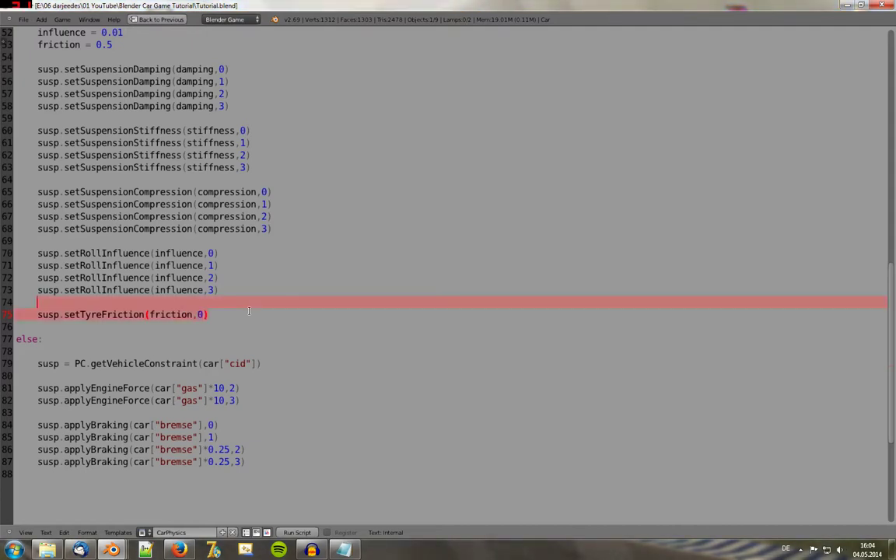
key(ctrl+c)
key(ctrl+v)
key(ctrl+v)
key(ctrl+v)
key(ctrl+v)
key(Up)
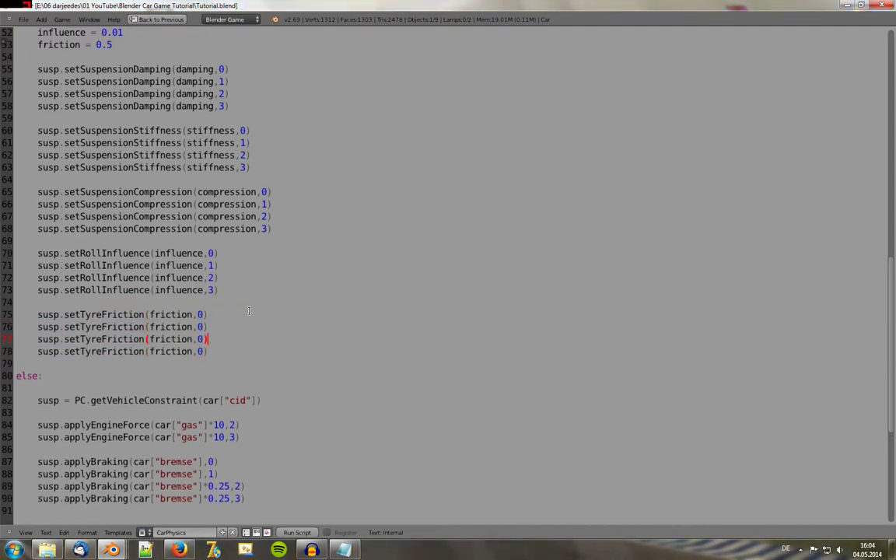
key(Left)
key(Left)
Renumber the copied tyre friction lines to wheels 1, 2 and 3.
key(Up)
key(Delete)
text(1)
key(Down)
key(BackSpace)
text(2)
key(Down)
key(BackSpace)
text(3)
Save the blend file, overwriting the existing one, and return to the normal layout.
key(ctrl+s)
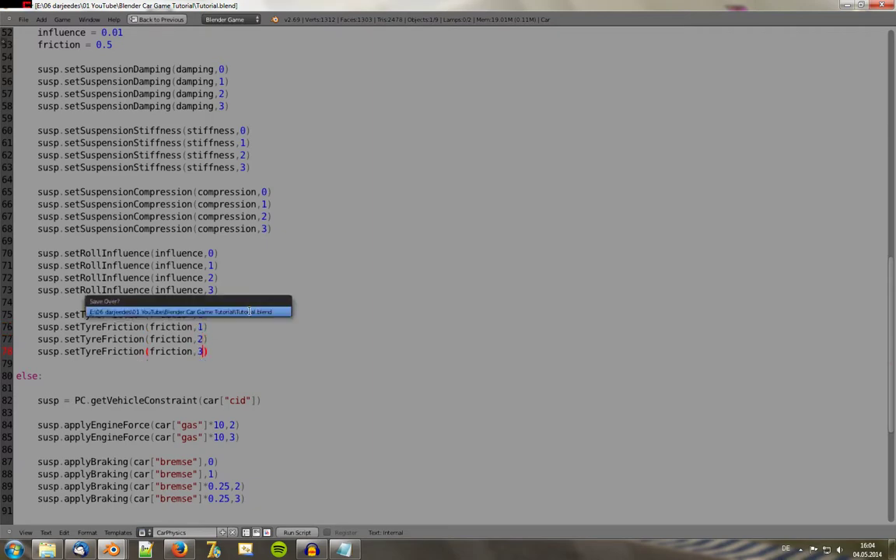
click(249, 311)
key(ctrl+Up)
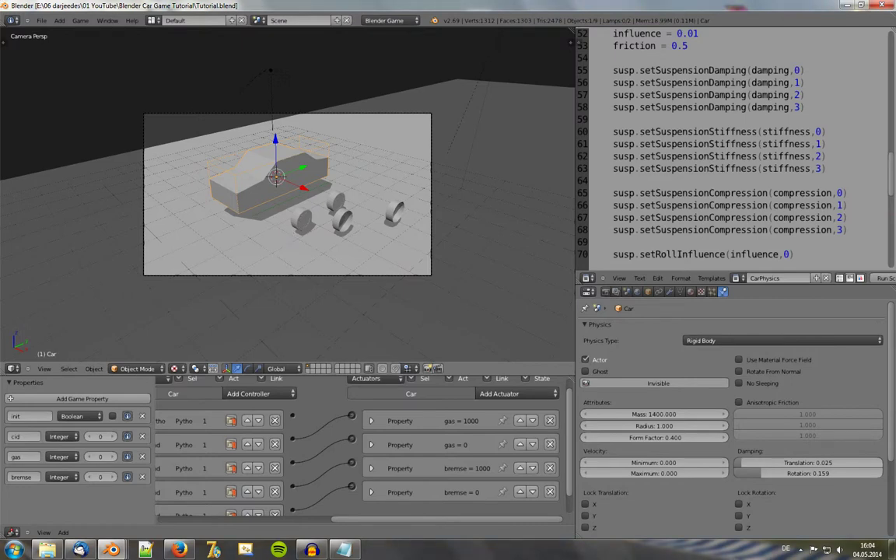
key(p)
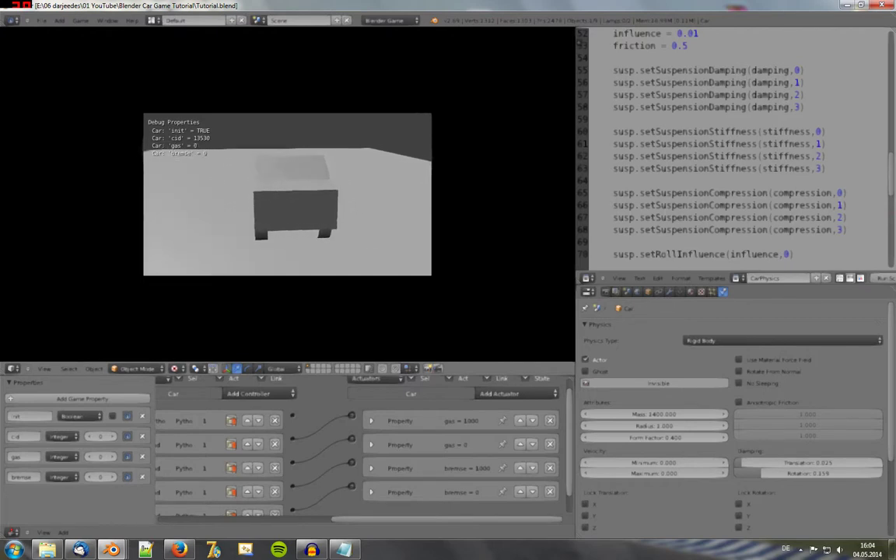
key(Down)
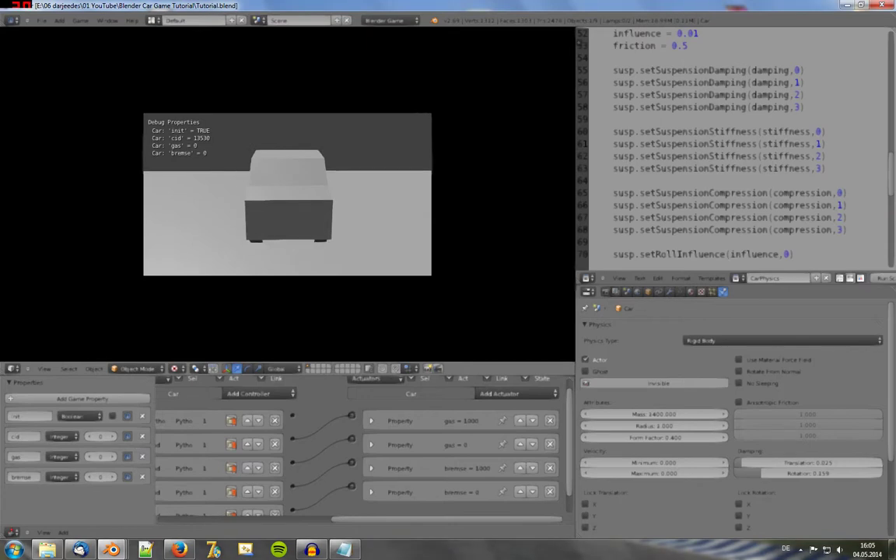
key(Escape)
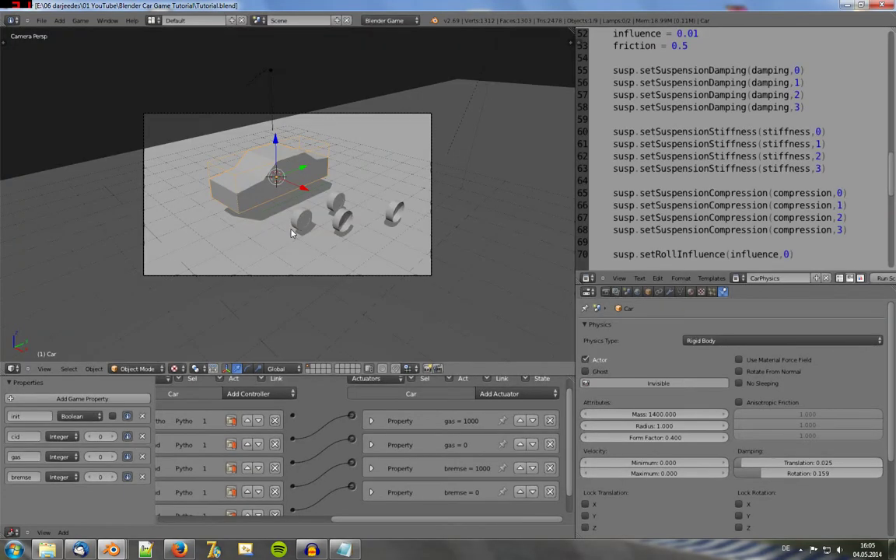